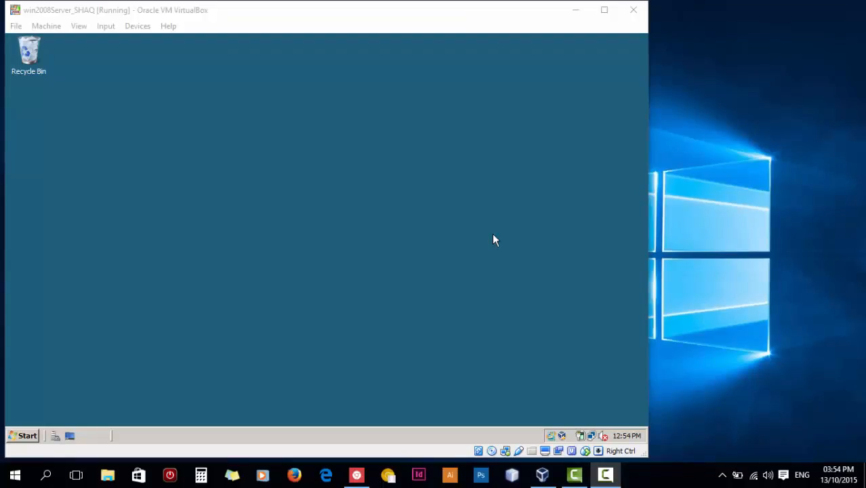
Open Computer from the Start menu and browse into Local Disk (C:).
left_click(27, 435)
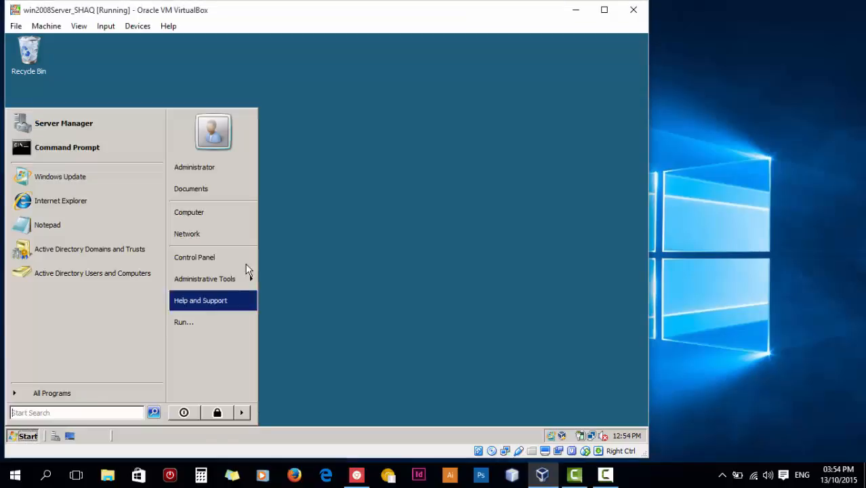
left_click(227, 214)
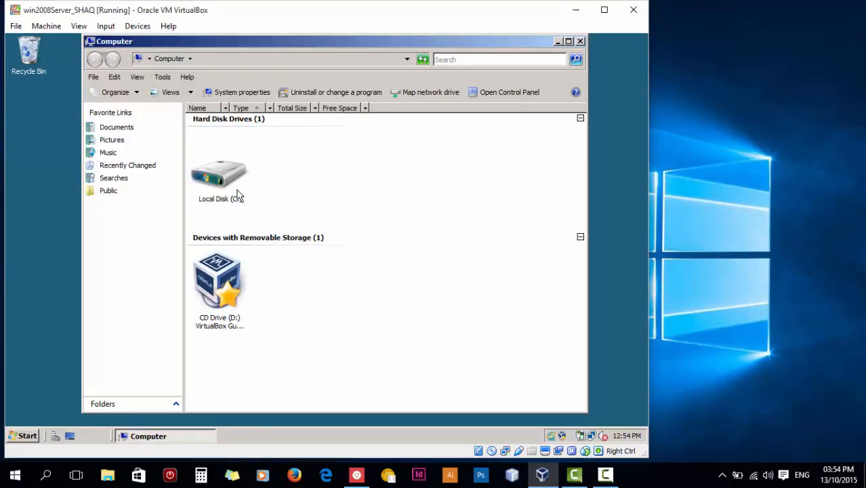
mouse_move(227, 197)
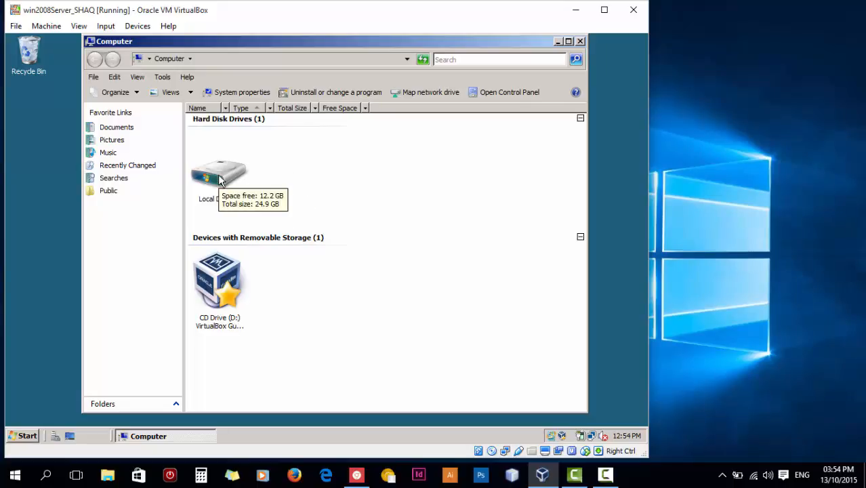
double_click(219, 180)
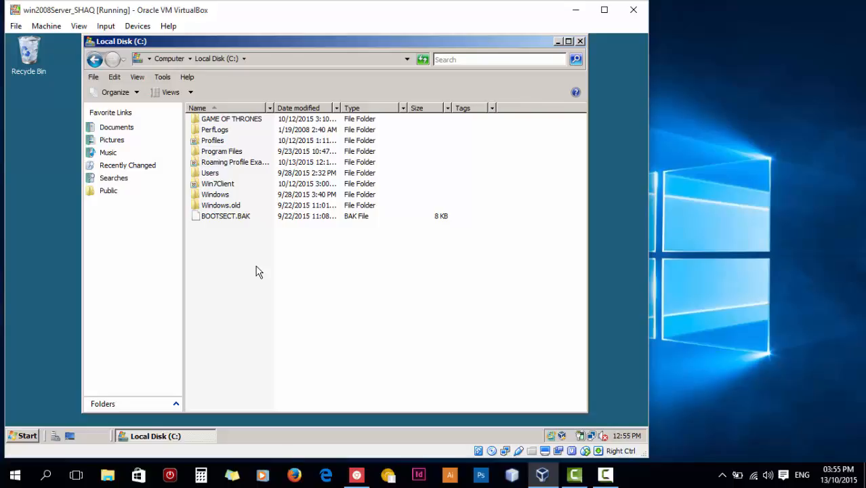
Create a new folder on C: named 'Roaming Profiles Test', correcting the misspelling.
right_click(256, 267)
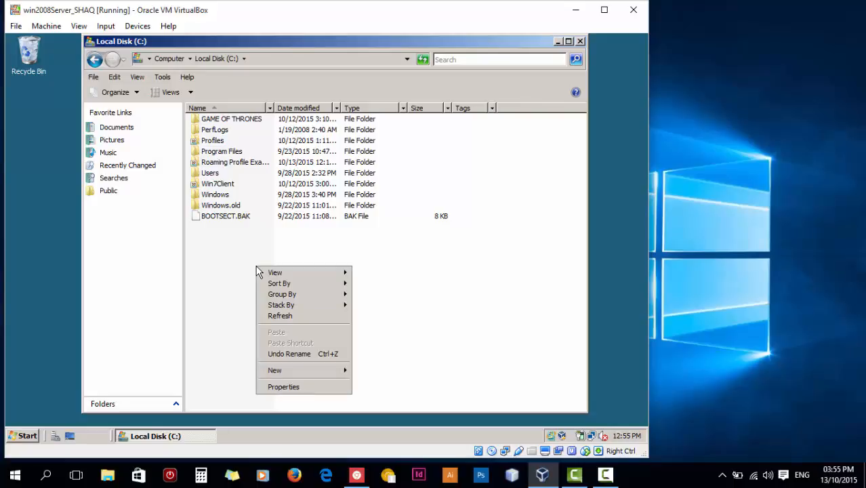
mouse_move(310, 371)
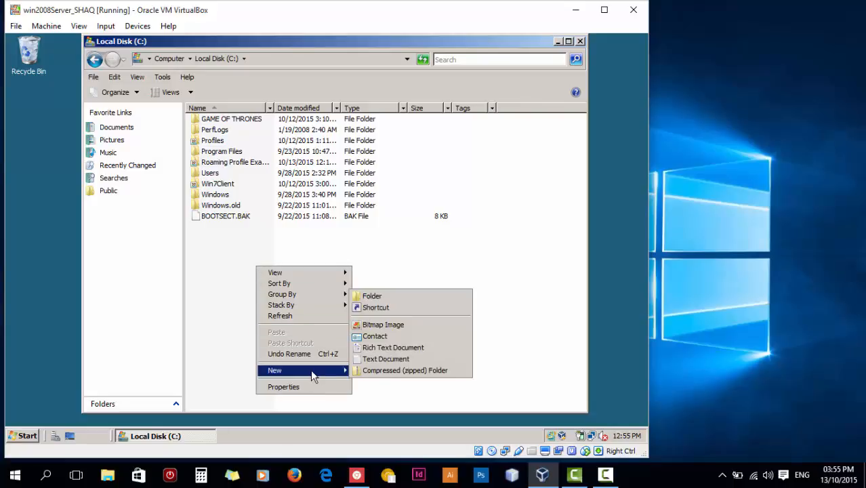
left_click(415, 300)
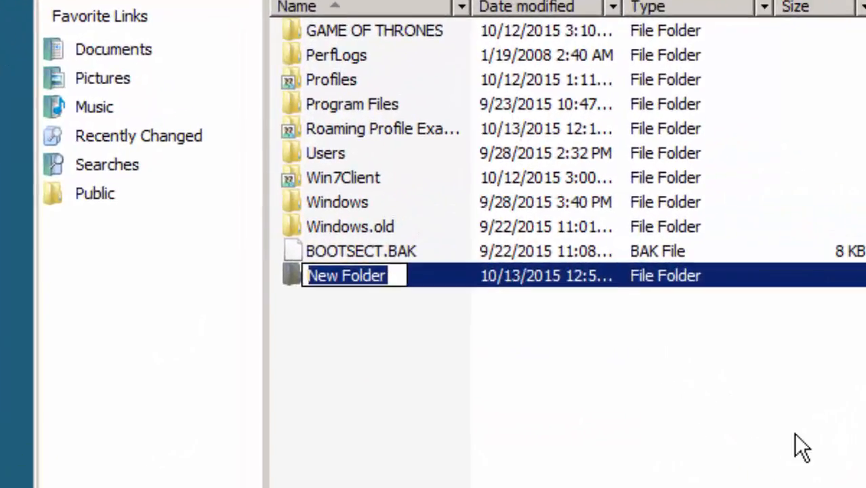
type("Roa")
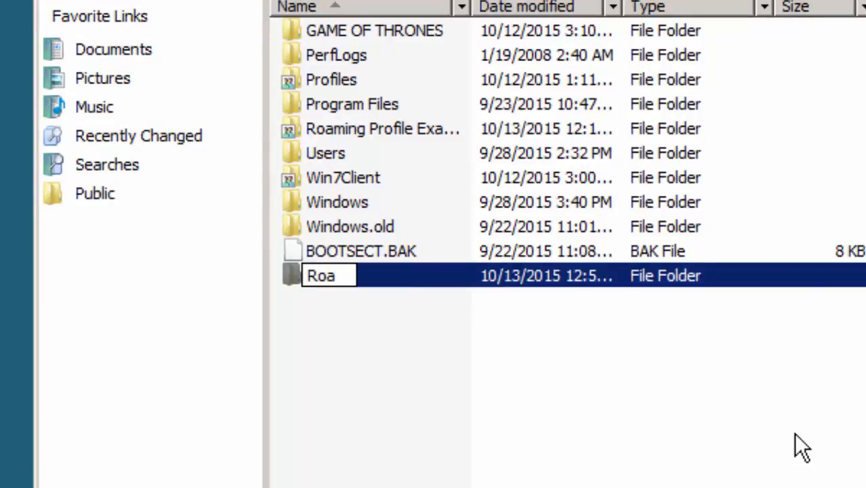
type("ming ")
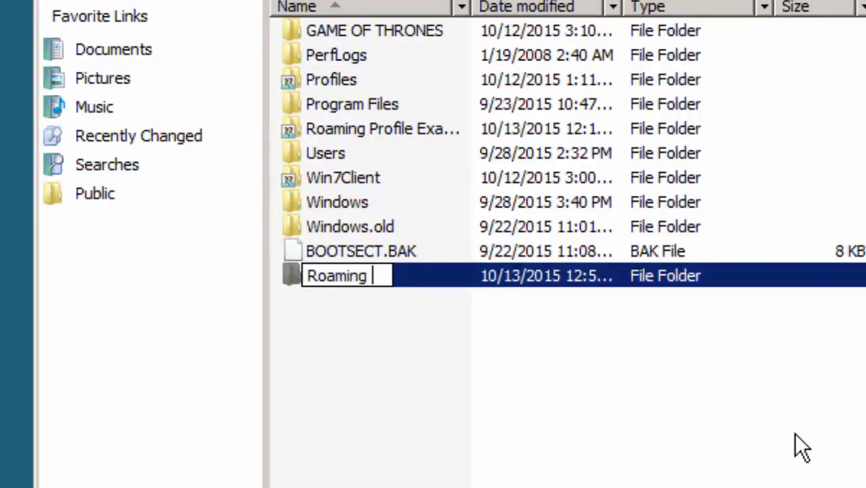
type("Prfiles")
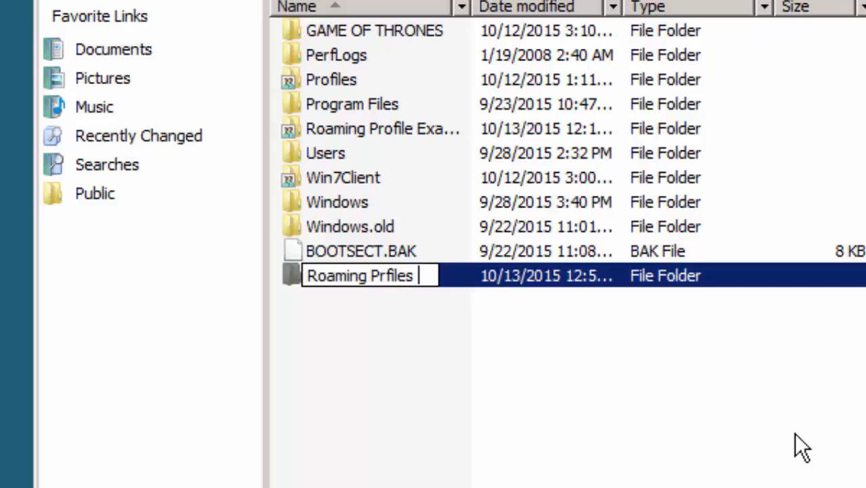
type(" Test")
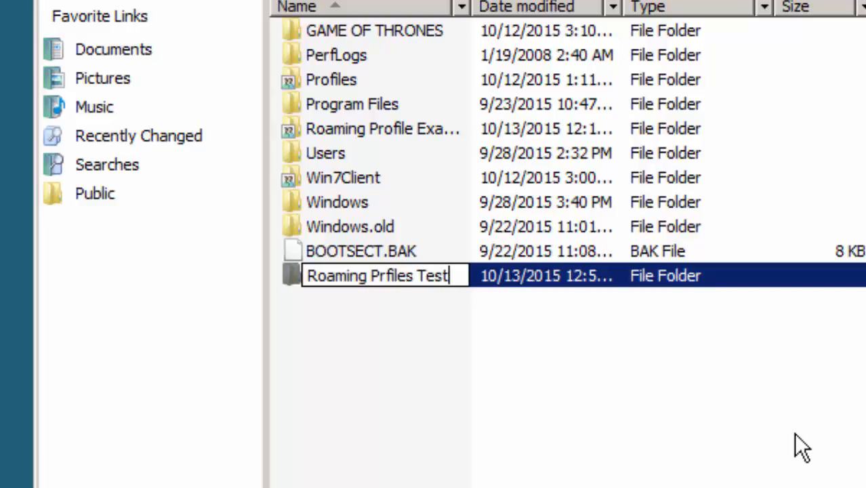
left_click(388, 275)
type("o")
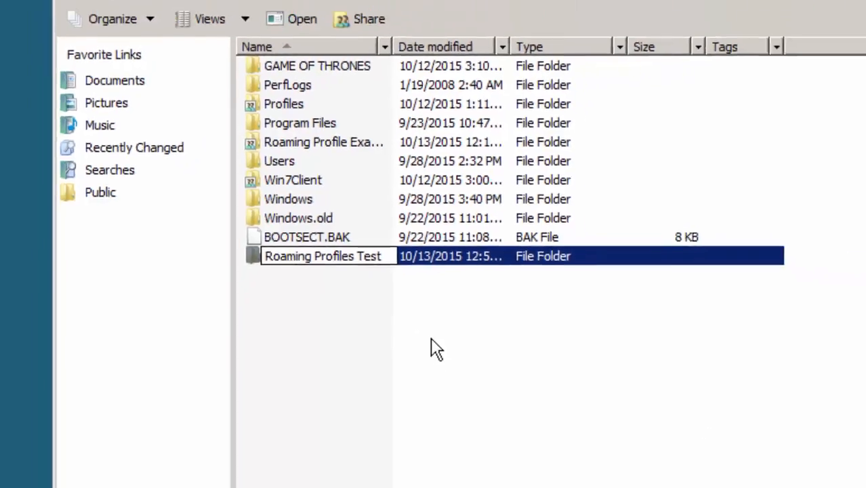
key("Return")
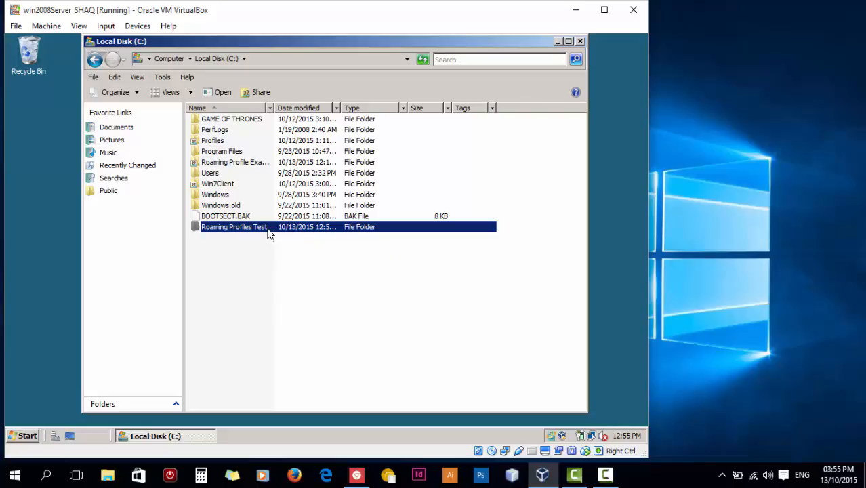
Open the Share dialog for Roaming Profiles Test and review its people dropdown.
right_click(269, 232)
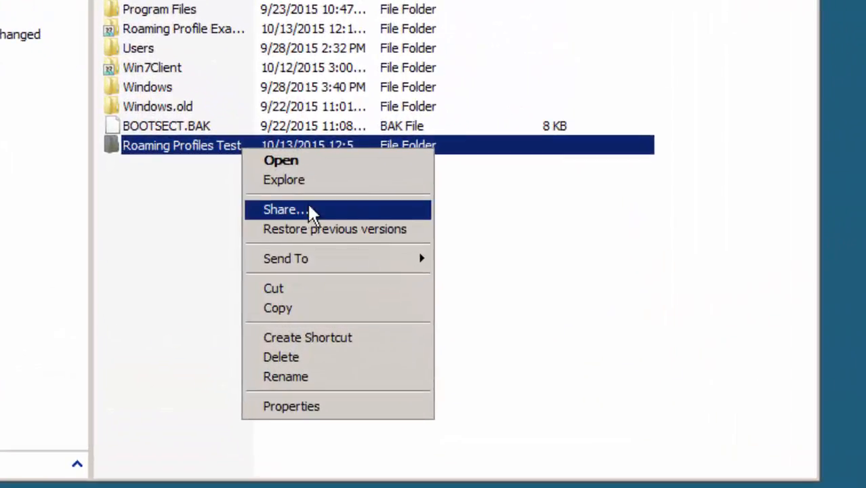
left_click(332, 212)
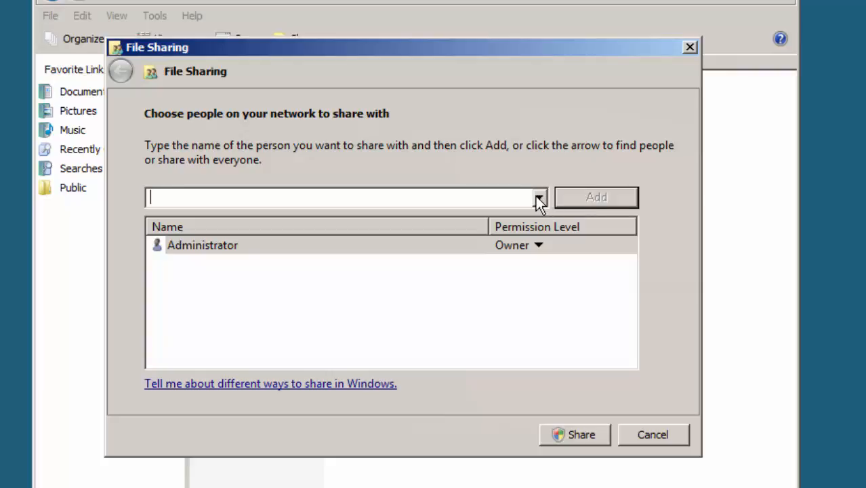
left_click(539, 198)
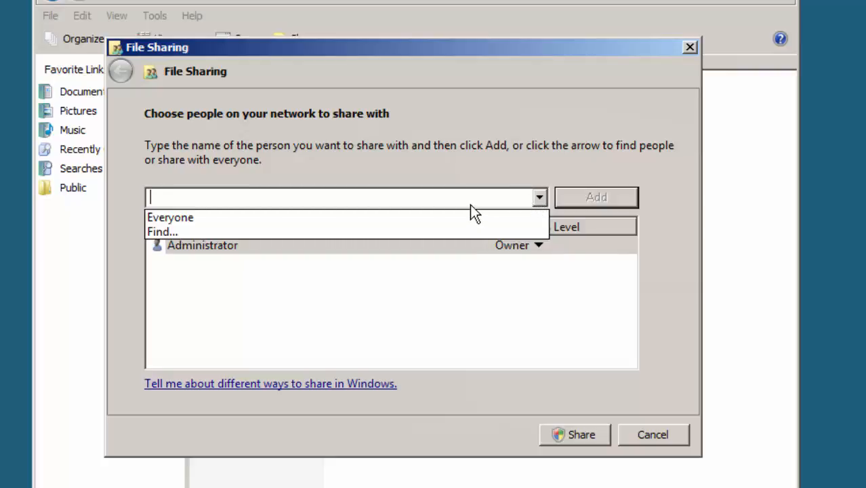
left_click(385, 52)
left_click(727, 213)
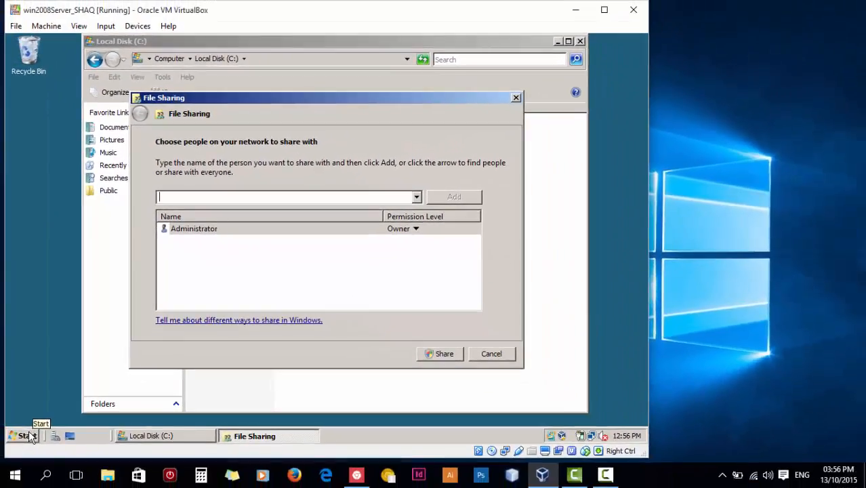
left_click(7, 478)
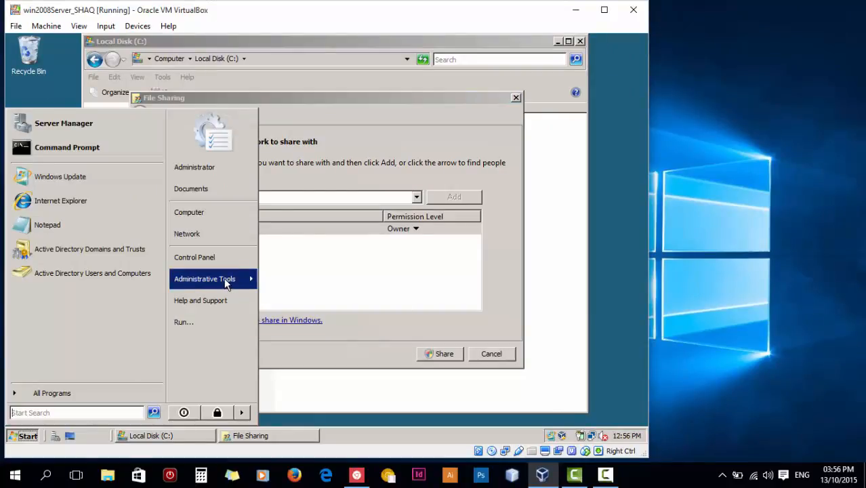
Launch Active Directory Users and Computers and browse the antoine.com user accounts.
mouse_move(223, 277)
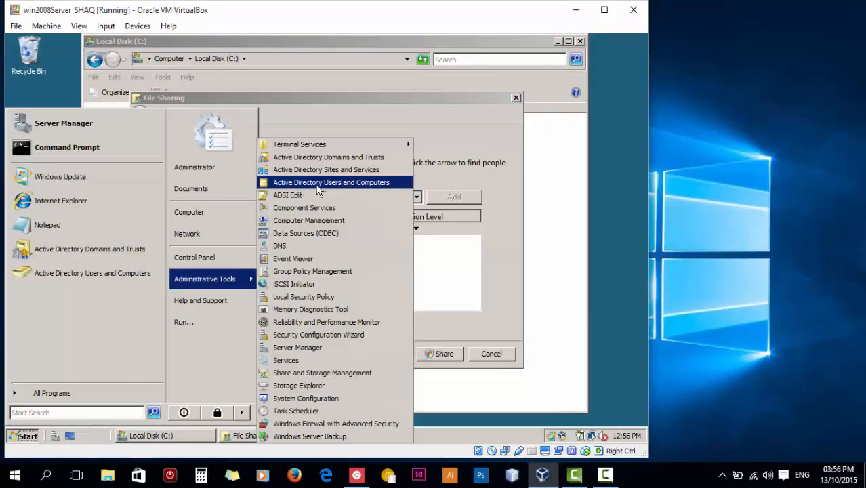
left_click(357, 184)
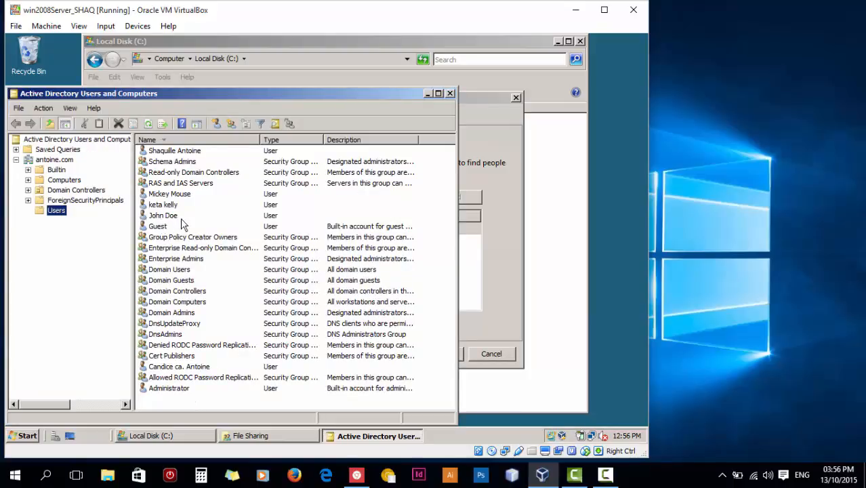
left_click(162, 206)
left_click(162, 217)
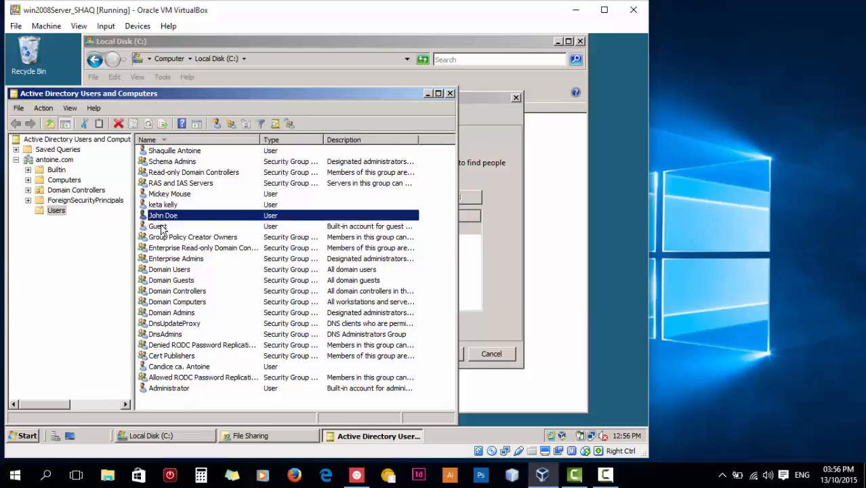
left_click(162, 206)
left_click(163, 194)
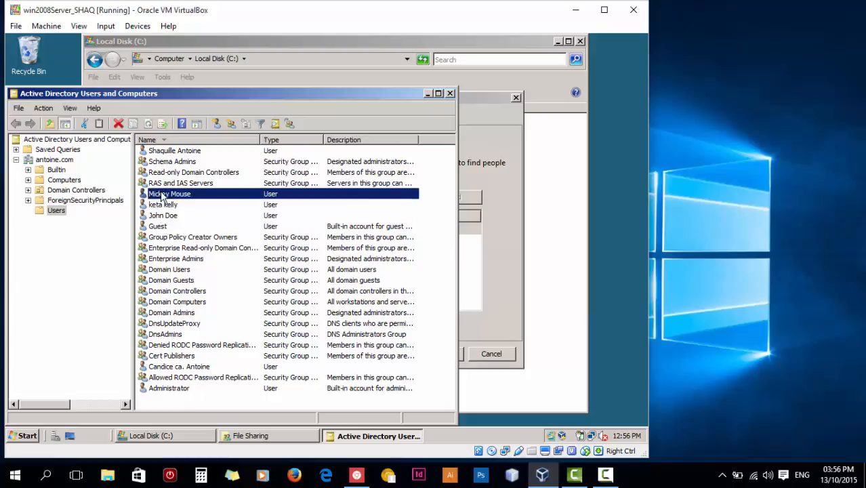
Start a new user in the Users container via New > User.
right_click(168, 402)
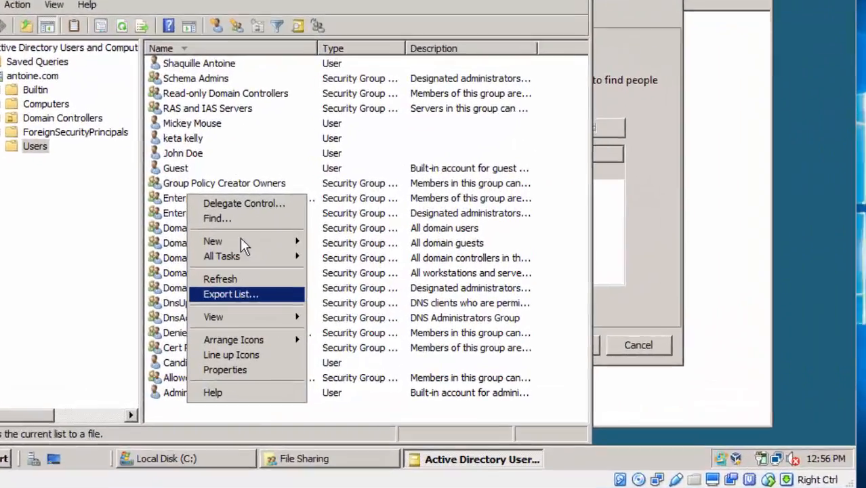
mouse_move(227, 280)
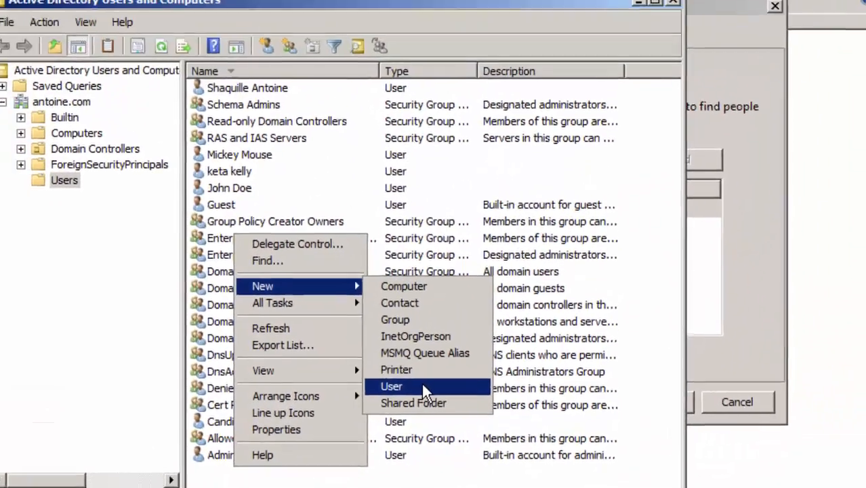
left_click(422, 386)
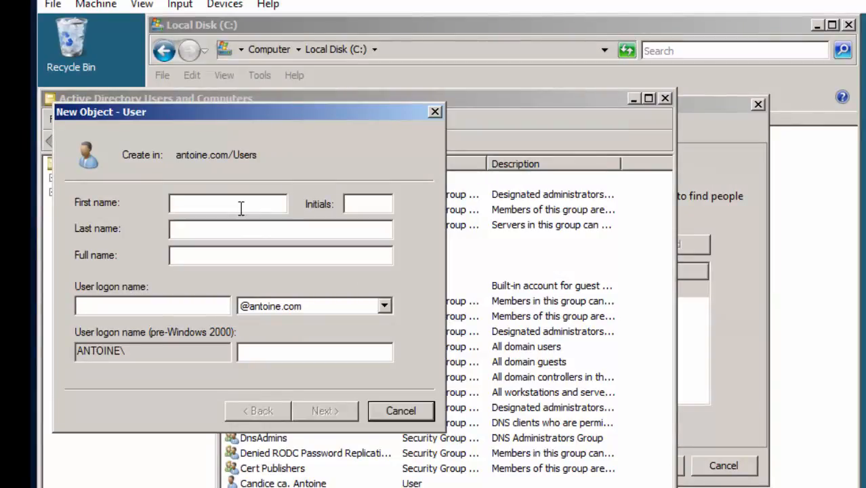
Enter the new user's first name, last name and logon name with the .local suffix.
type("Minnie")
left_click(277, 228)
type("Mouse")
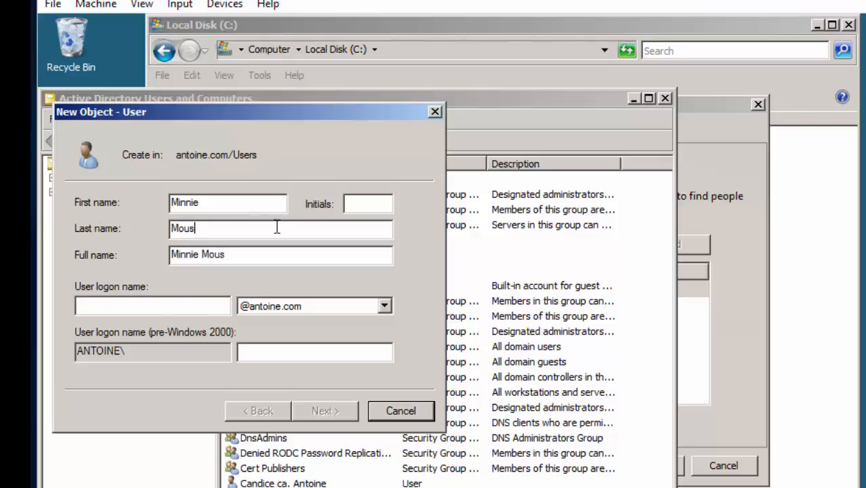
key("Tab")
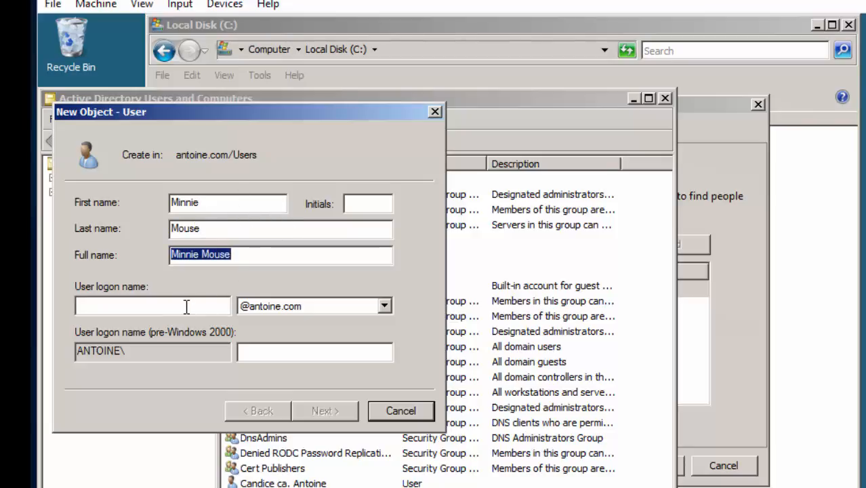
left_click(186, 306)
type("M")
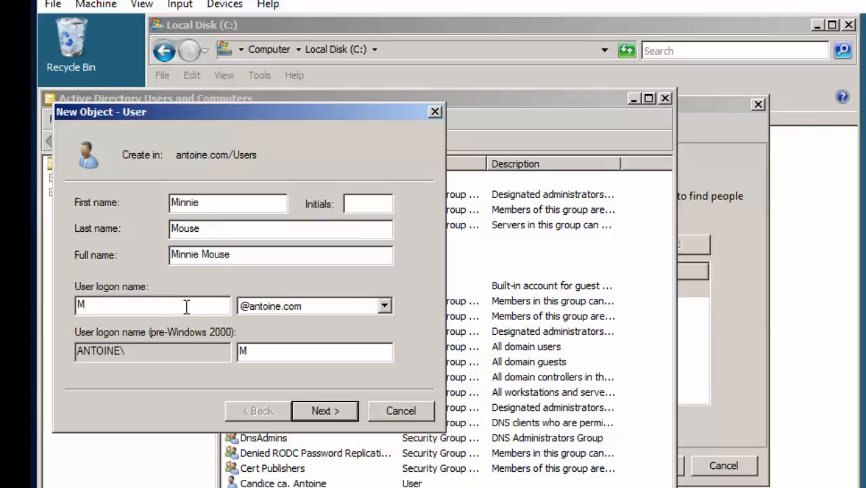
type("in")
key("BackSpace")
key("BackSpace")
key("BackSpace")
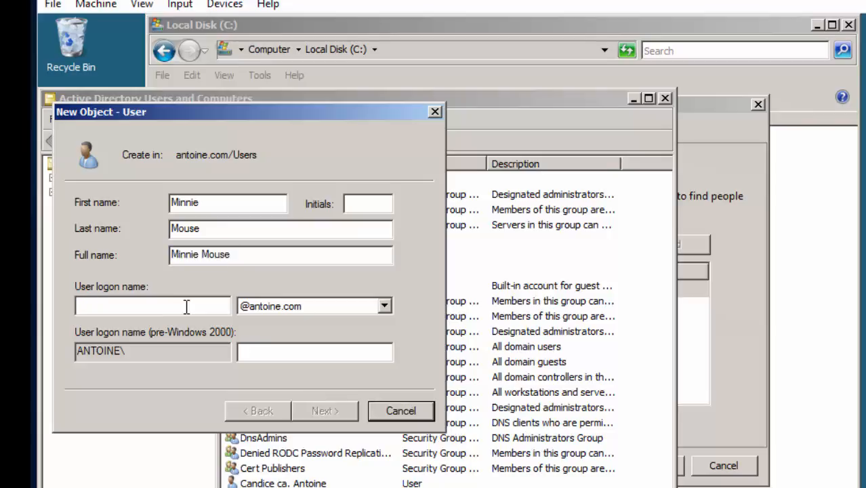
type("Mm")
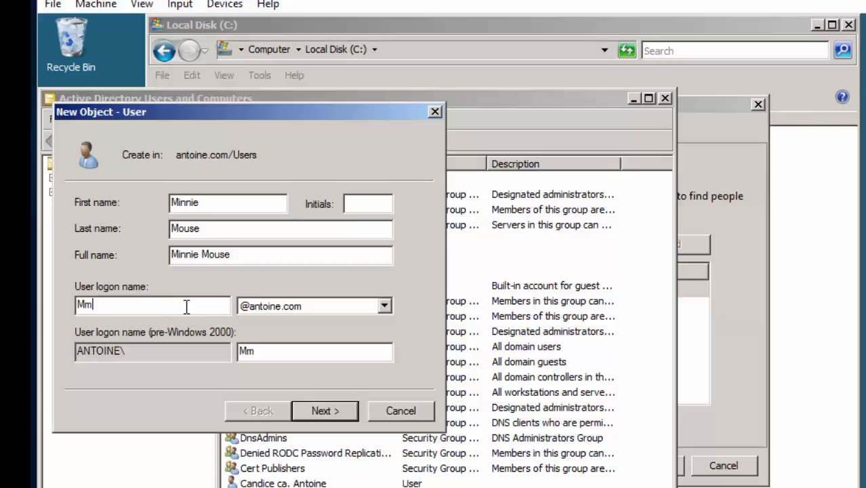
type("innie")
left_click_drag(247, 112, 380, 309)
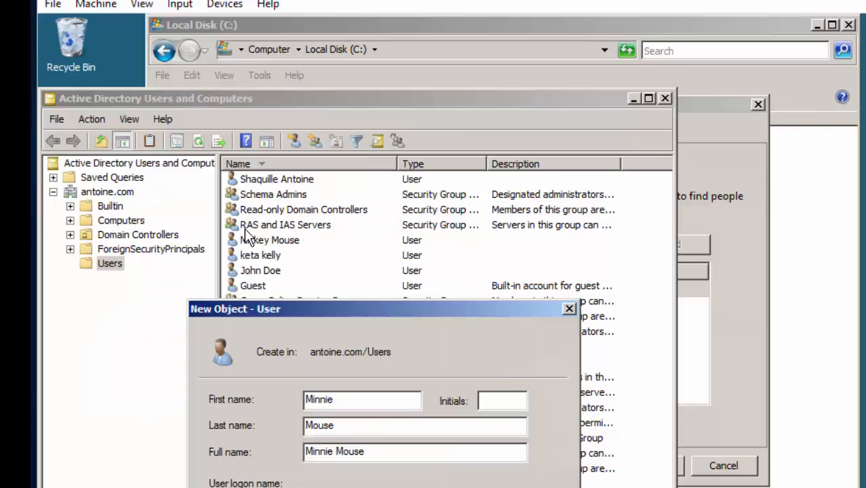
left_click_drag(320, 309, 209, 120)
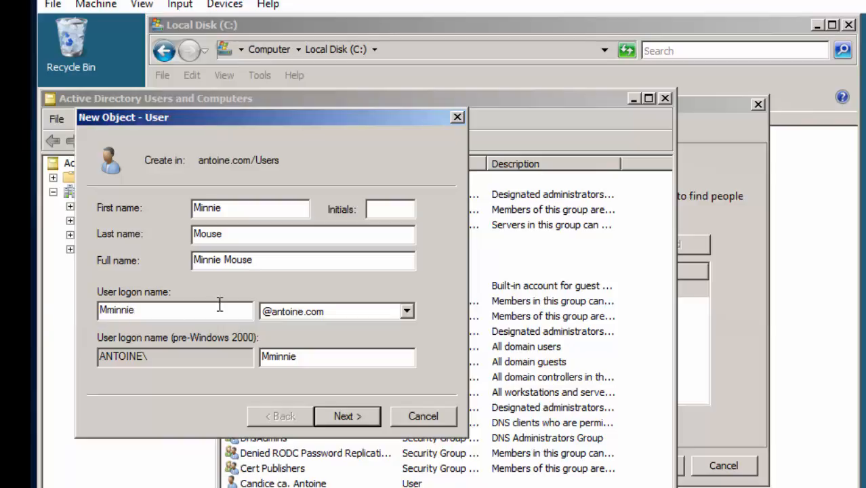
left_click(332, 315)
left_click(339, 328)
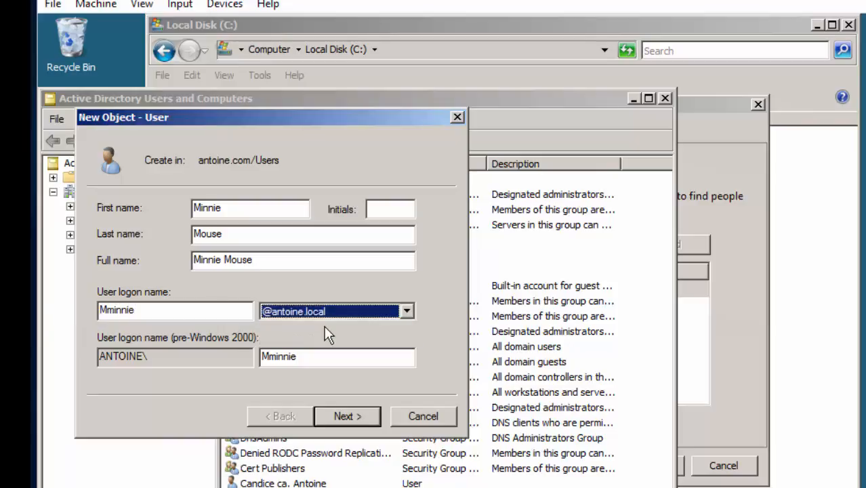
Untick change-password-at-next-logon; tick User cannot change password and Password never expires.
left_click(347, 416)
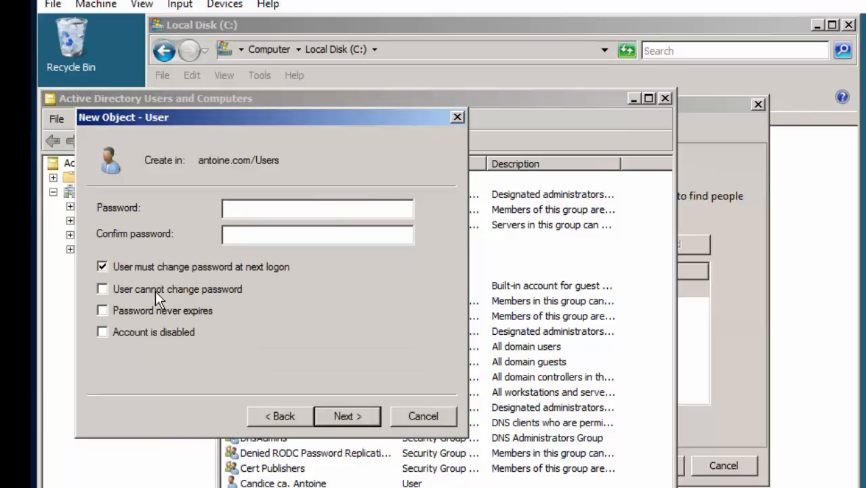
left_click(155, 290)
left_click(633, 352)
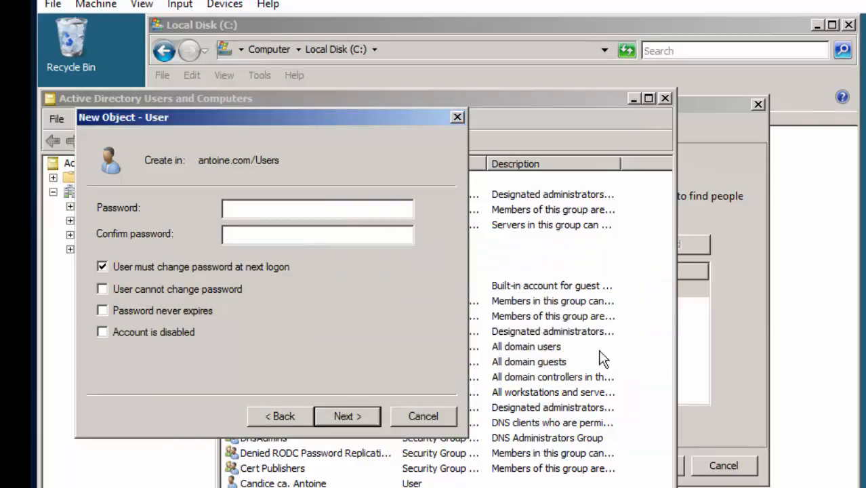
left_click(108, 262)
left_click(146, 292)
left_click(182, 311)
Set and confirm the account password, then finish creating the user.
left_click(292, 210)
type("passwo")
key("BackSpace")
key("BackSpace")
key("BackSpace")
key("BackSpace")
key("BackSpace")
key("BackSpace")
type("Password1")
key("Tab")
type("Password1")
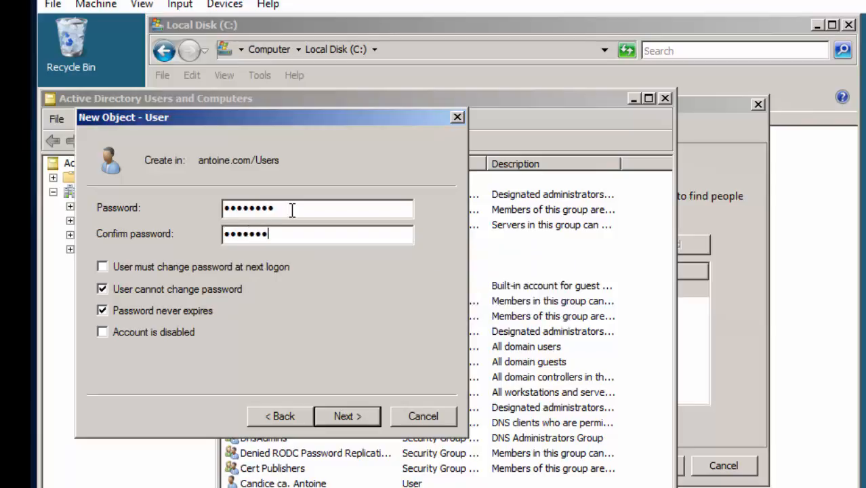
key("Return")
left_click(347, 415)
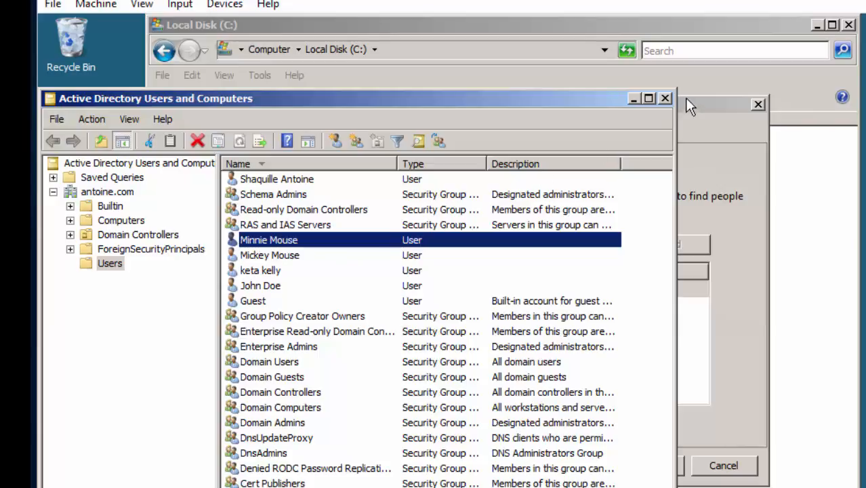
Add the new user to the Roaming Profiles Test share as Co-owner and share it.
left_click(635, 99)
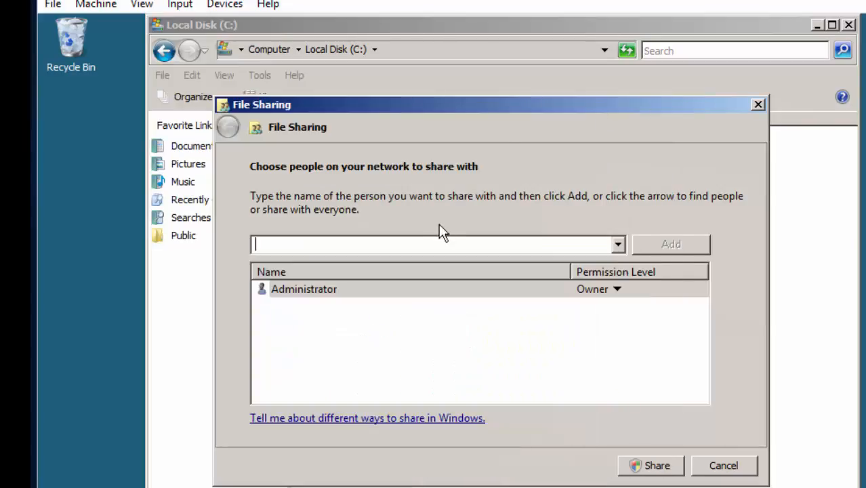
type("Minnie Mouse")
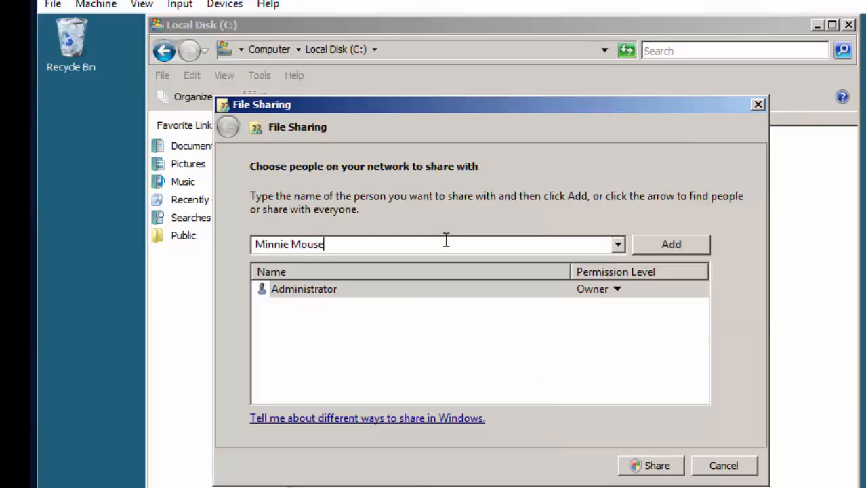
key("Return")
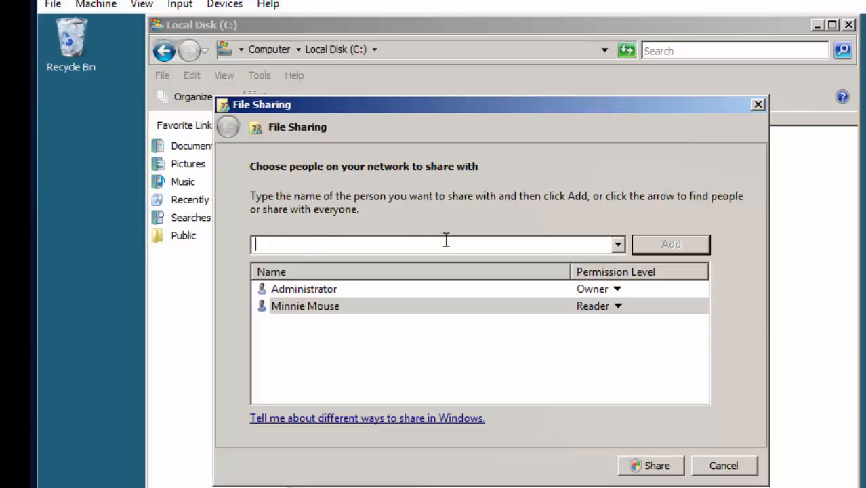
left_click(618, 307)
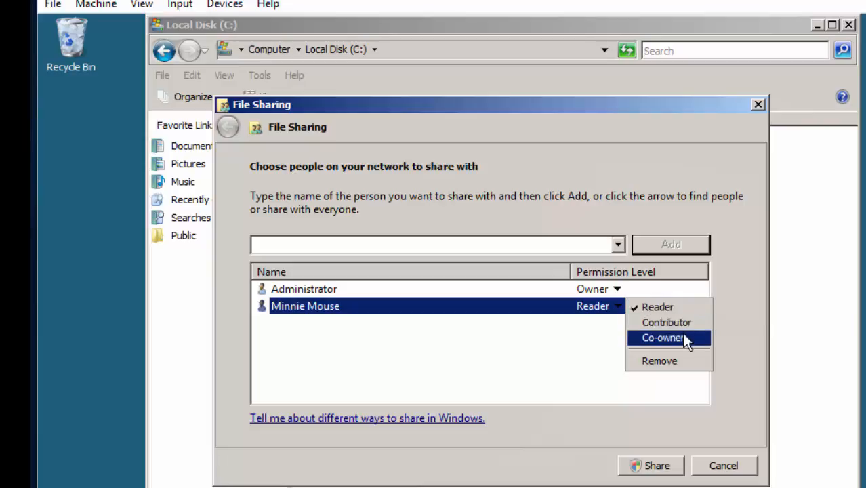
left_click(682, 336)
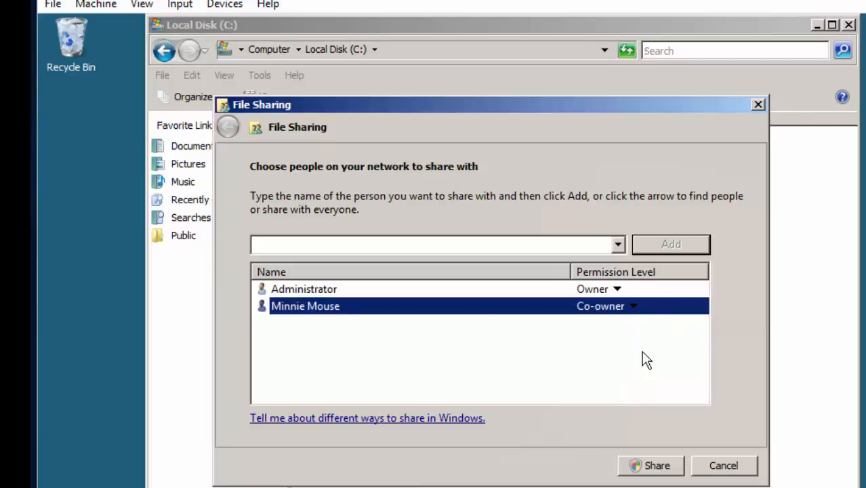
left_click(661, 467)
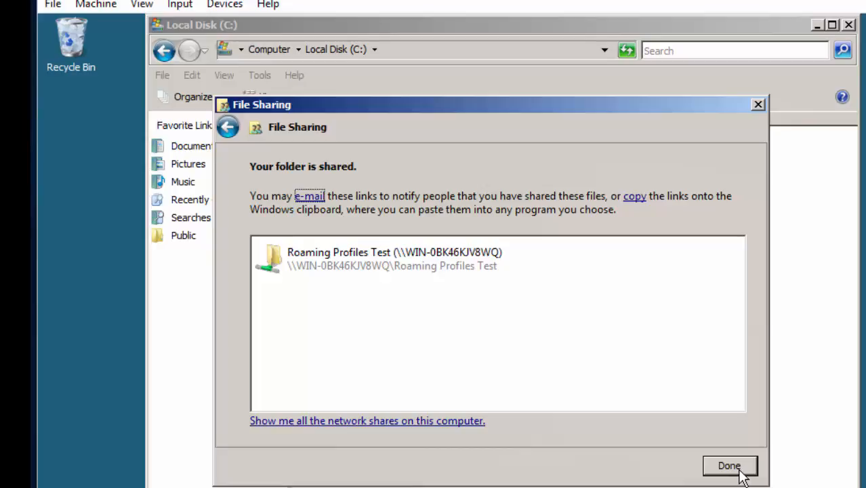
left_click(729, 466)
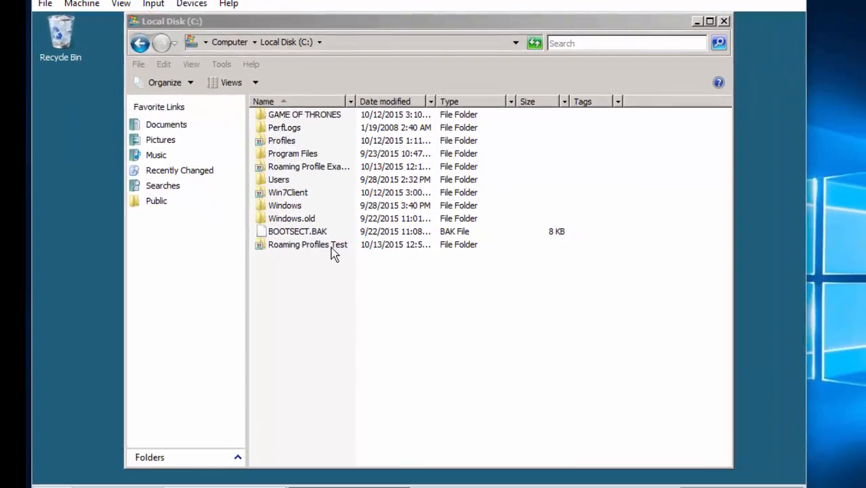
left_click(332, 252)
right_click(330, 248)
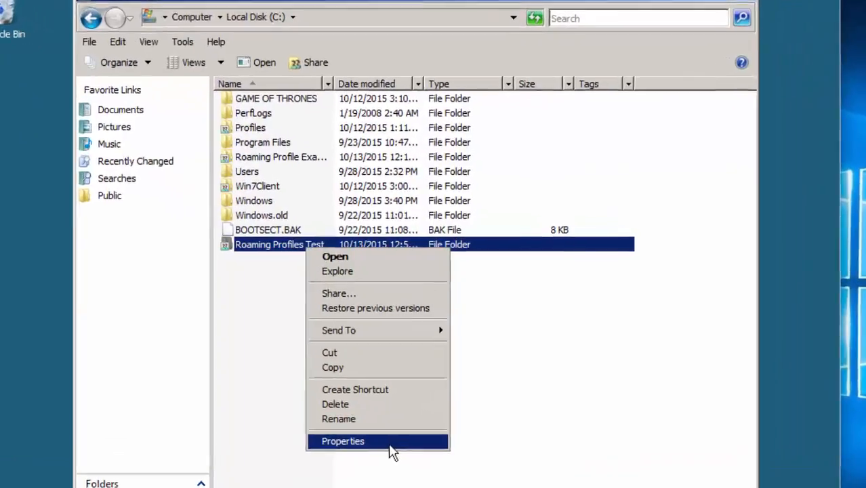
left_click(392, 450)
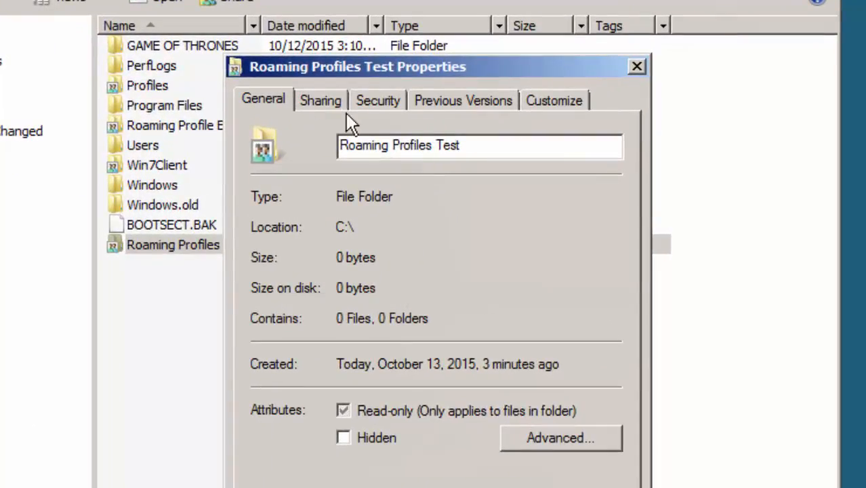
left_click(314, 100)
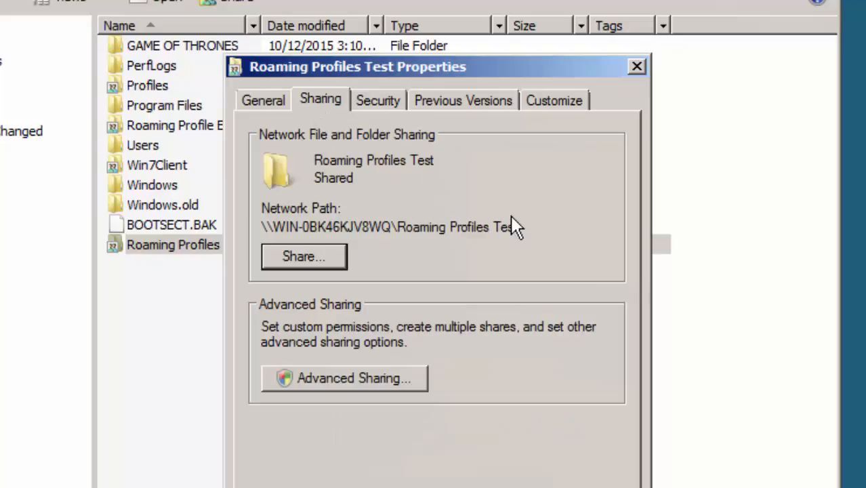
left_click_drag(516, 224, 252, 220)
key("ctrl+c")
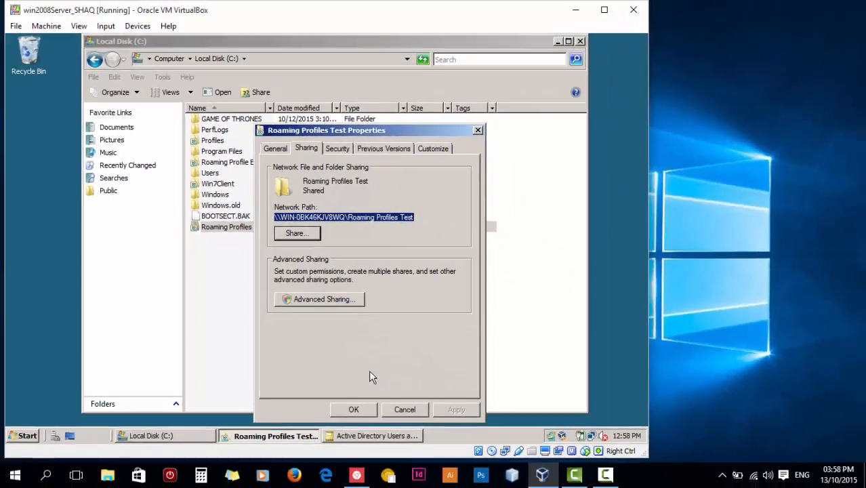
left_click(351, 410)
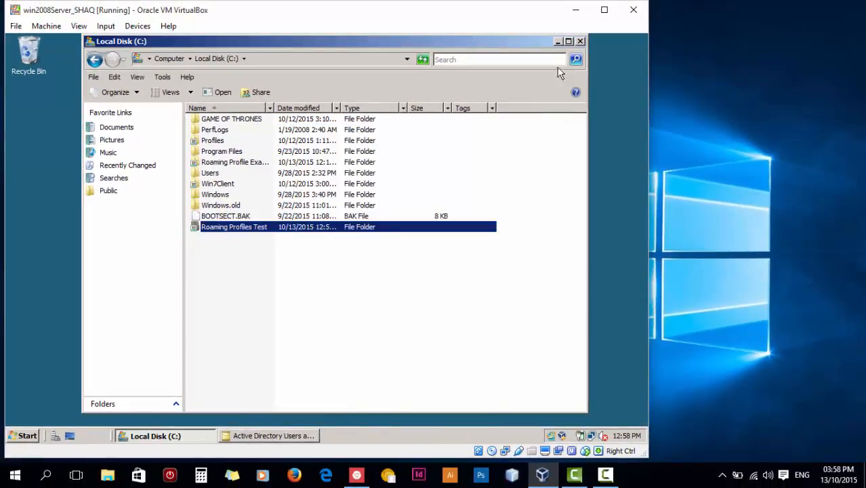
Close Active Directory Users and Computers and relaunch it from Administrative Tools.
left_click(557, 42)
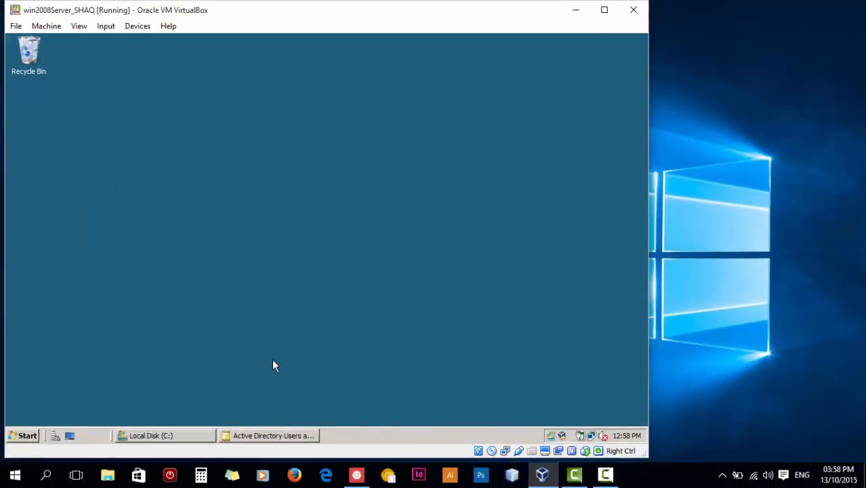
left_click(284, 434)
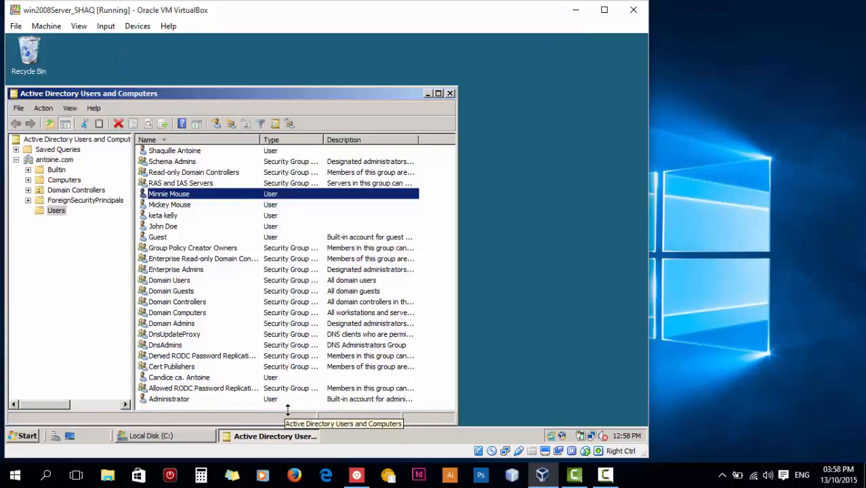
left_click(450, 93)
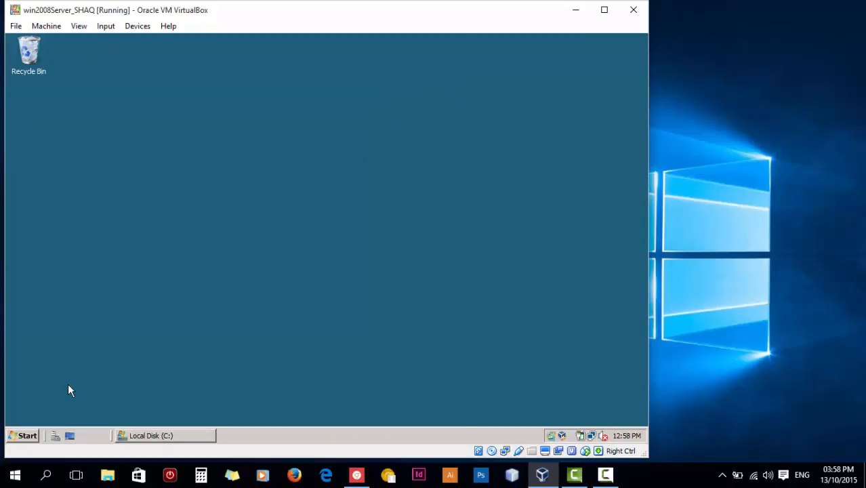
left_click(26, 436)
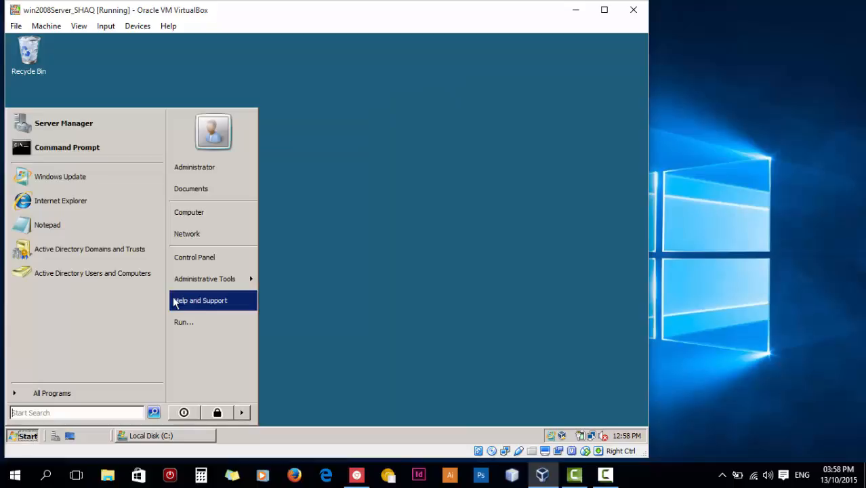
mouse_move(217, 280)
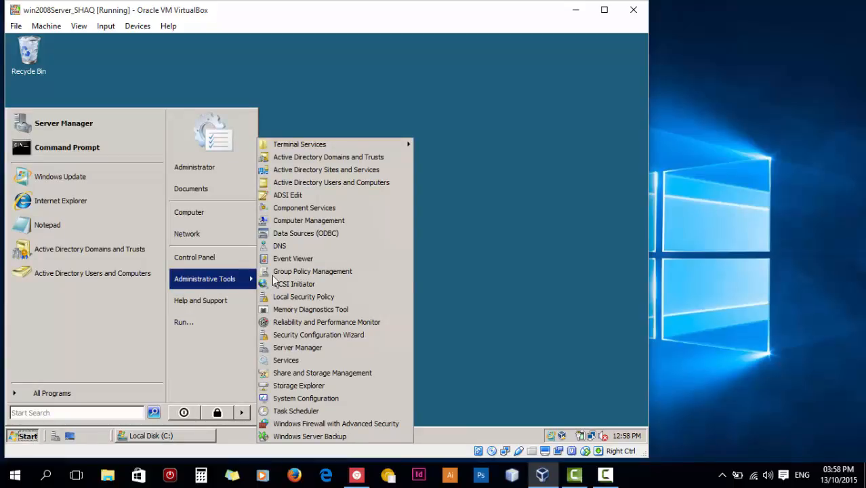
left_click(340, 183)
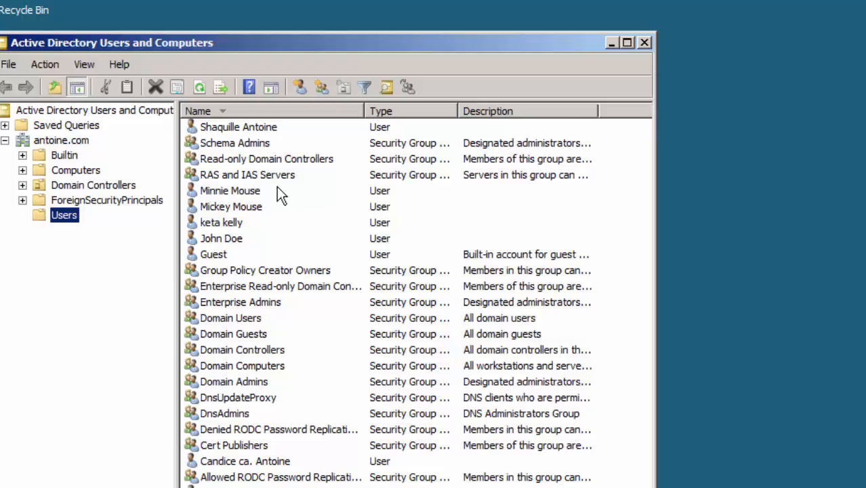
Open the new user's Properties on the Profile tab.
left_click(257, 192)
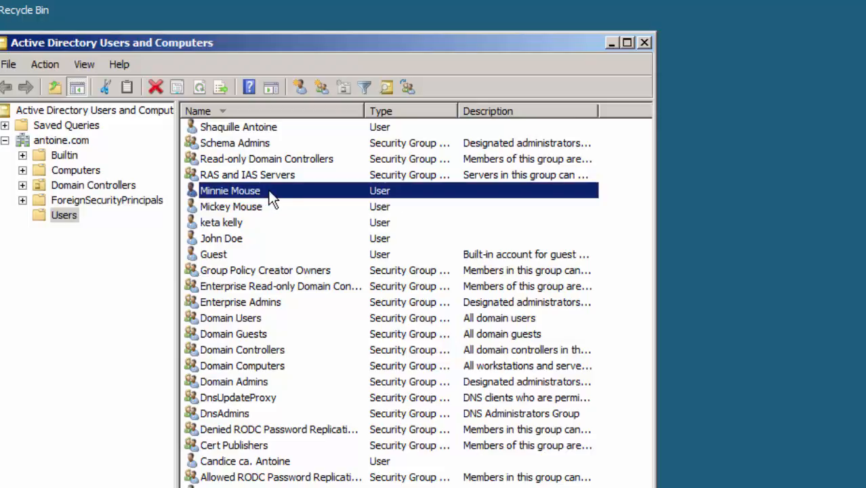
right_click(319, 192)
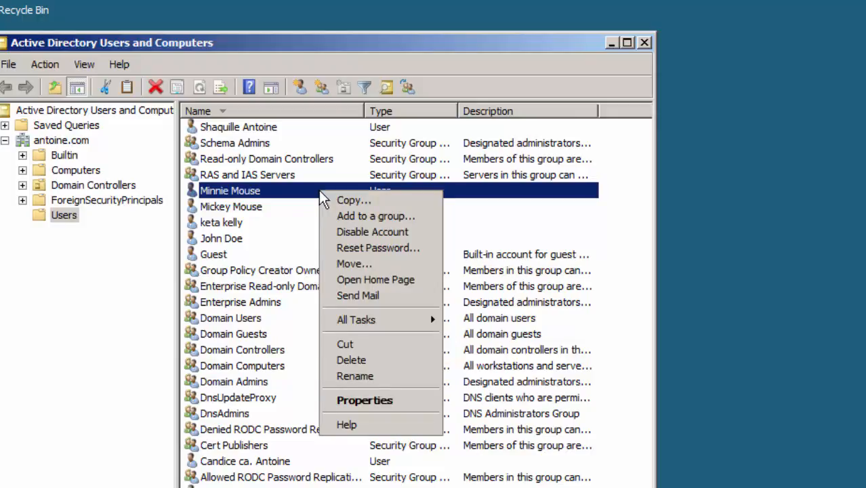
left_click(410, 398)
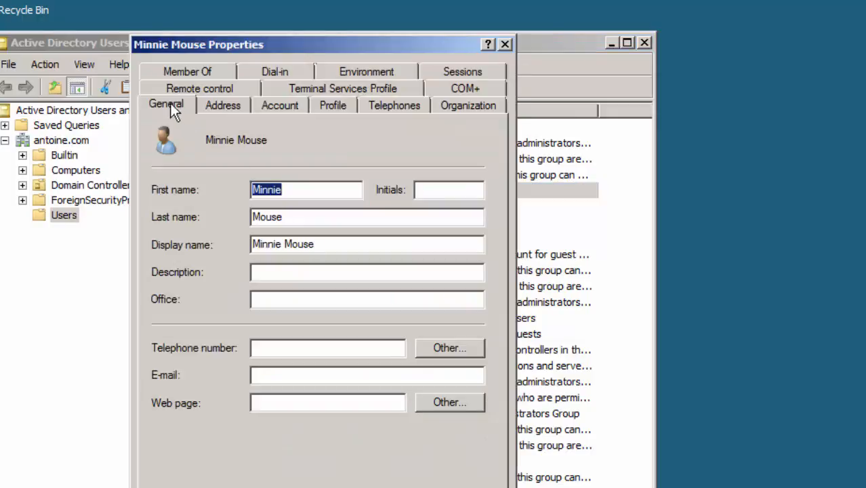
left_click(331, 109)
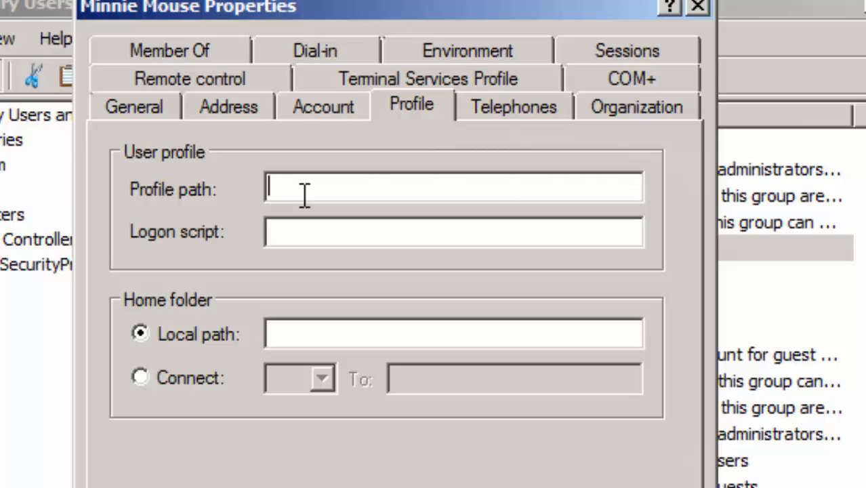
Set the profile path to \\WIN-0BK46KJV8WQ\Roaming Profiles Test\%username% and apply it.
key("ctrl+v")
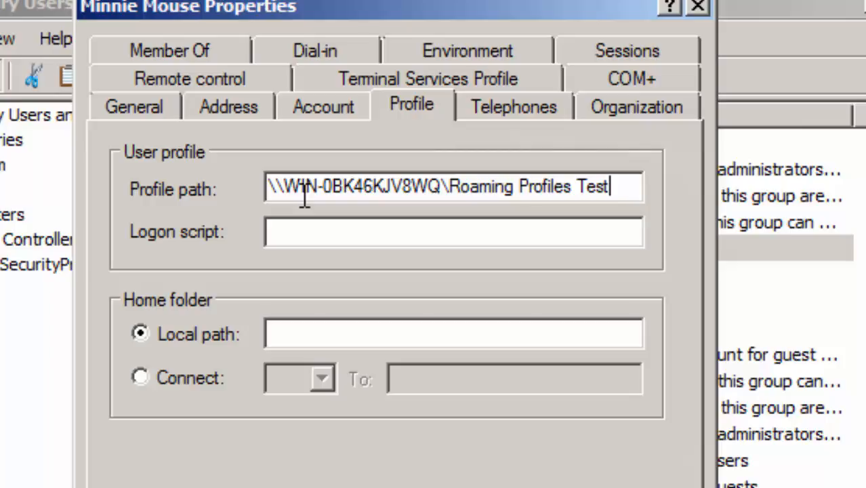
type("mminnie")
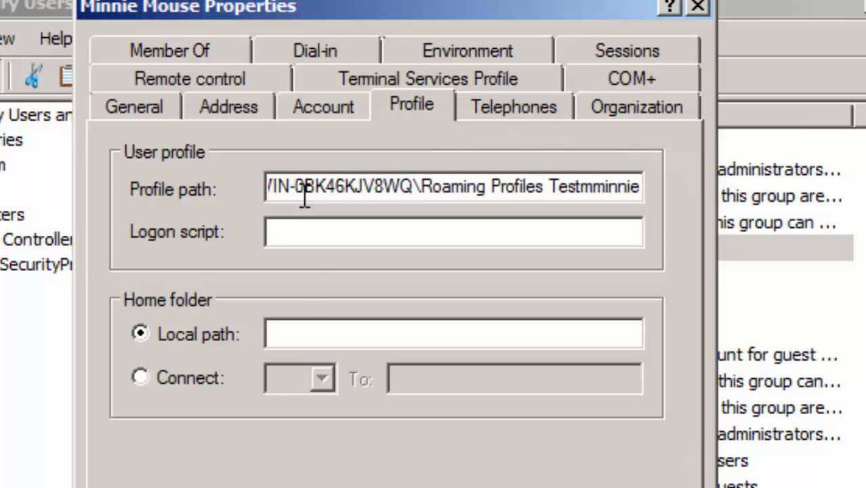
key("BackSpace")
key("BackSpace")
key("BackSpace")
key("BackSpace")
key("BackSpace")
key("BackSpace")
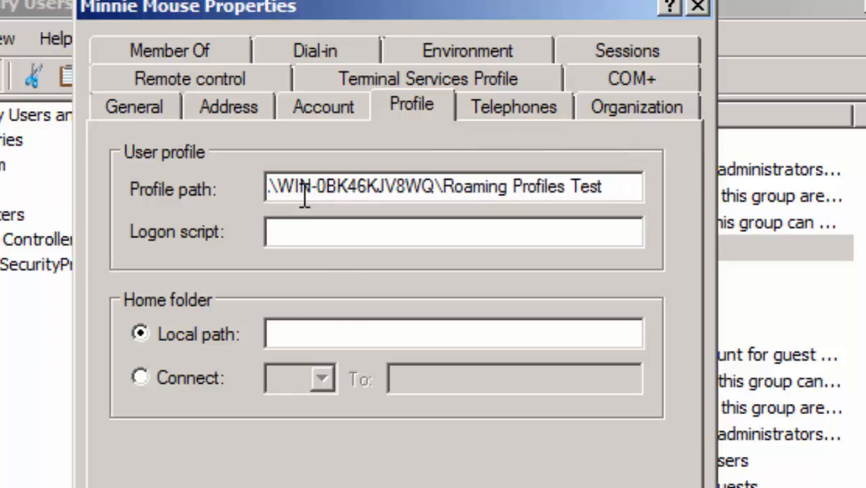
type("Mmi")
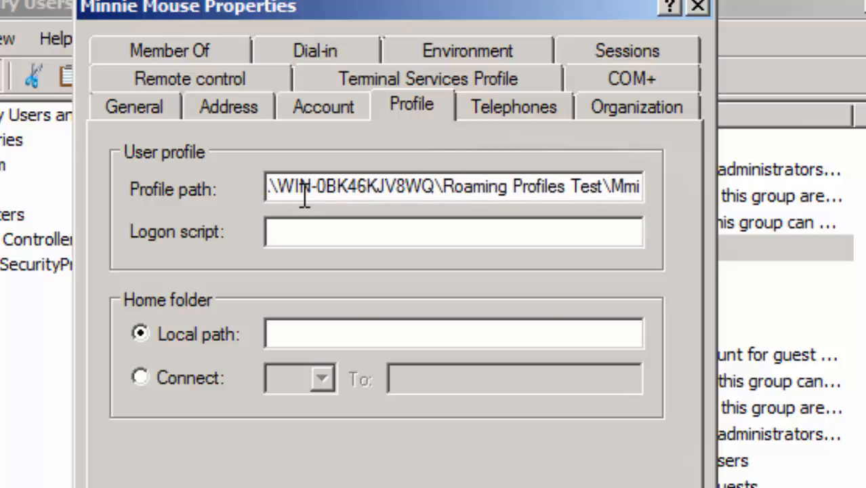
type("nnie")
key("BackSpace")
key("BackSpace")
key("BackSpace")
key("BackSpace")
key("BackSpace")
key("BackSpace")
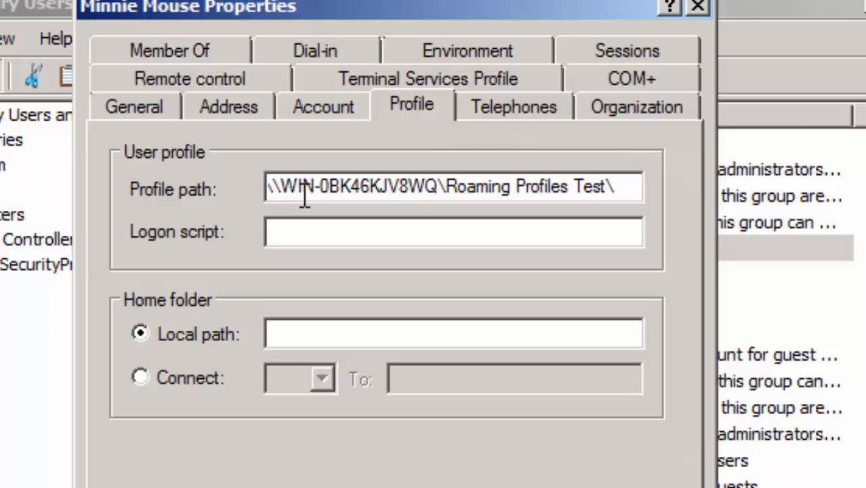
type("%username")
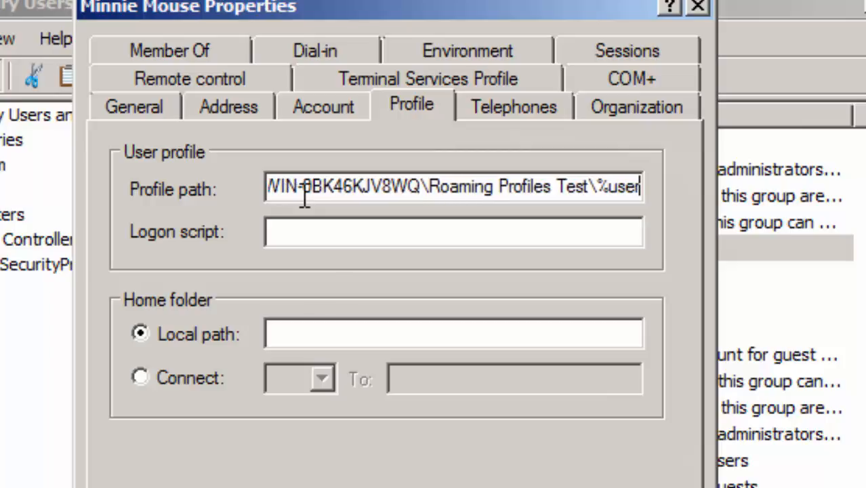
type("%")
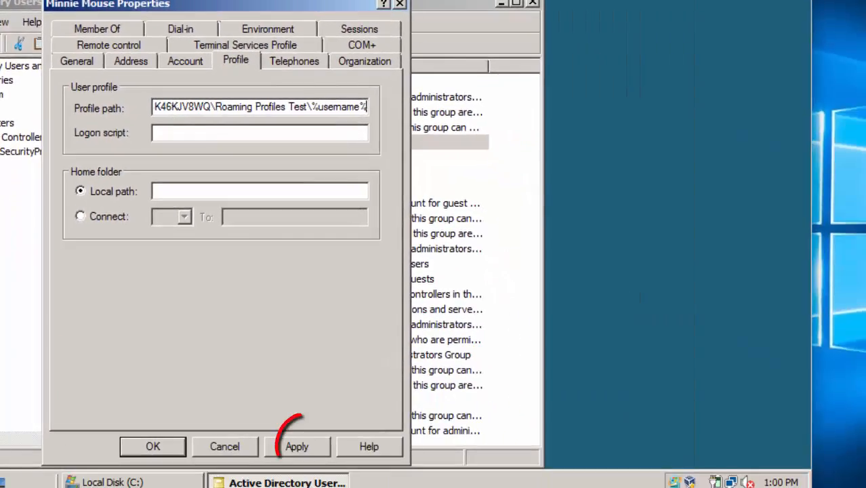
left_click(298, 446)
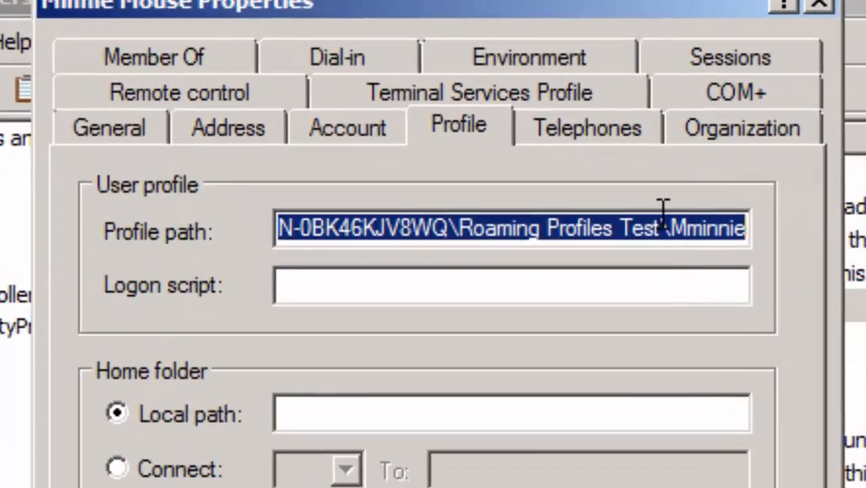
Check the resolved username at the path's end and close Properties with OK.
left_click(664, 217)
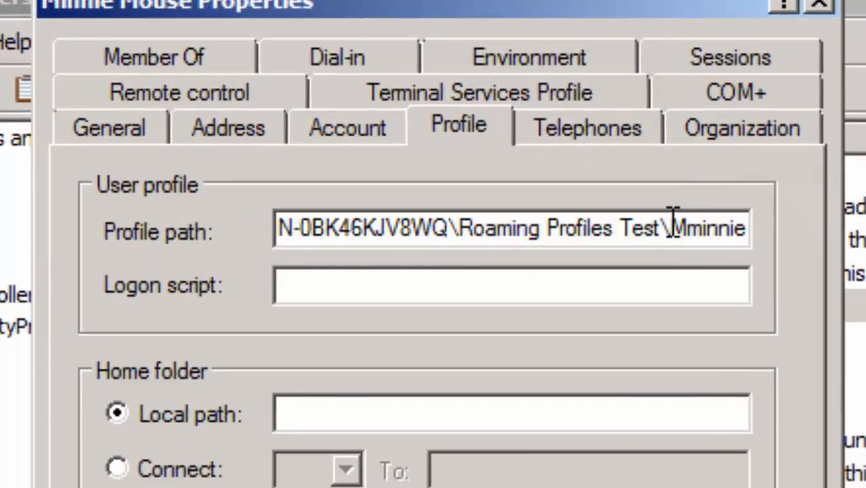
left_click_drag(670, 218, 762, 226)
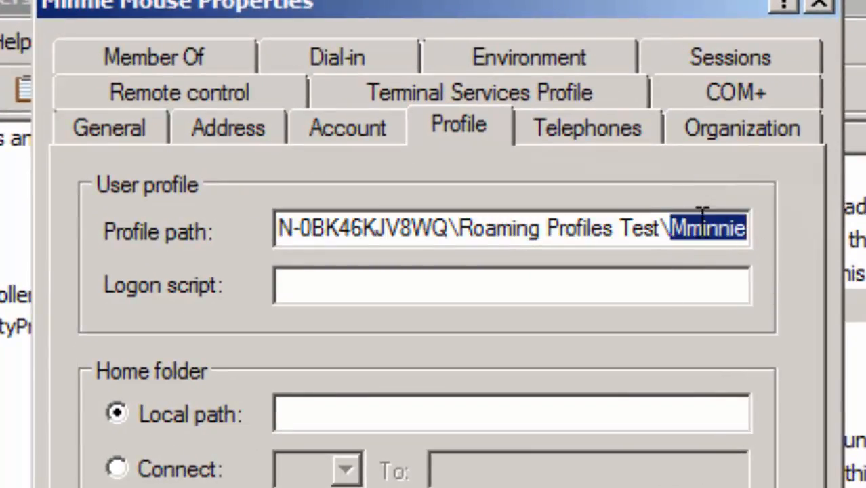
left_click(652, 285)
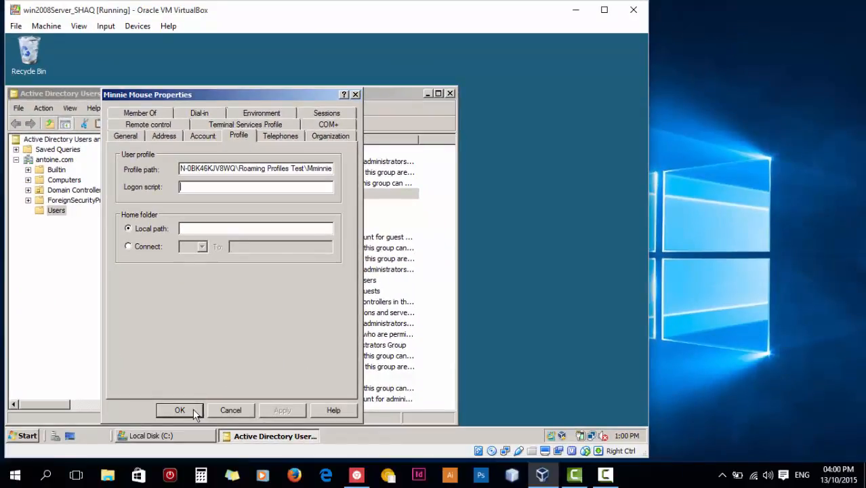
left_click(194, 412)
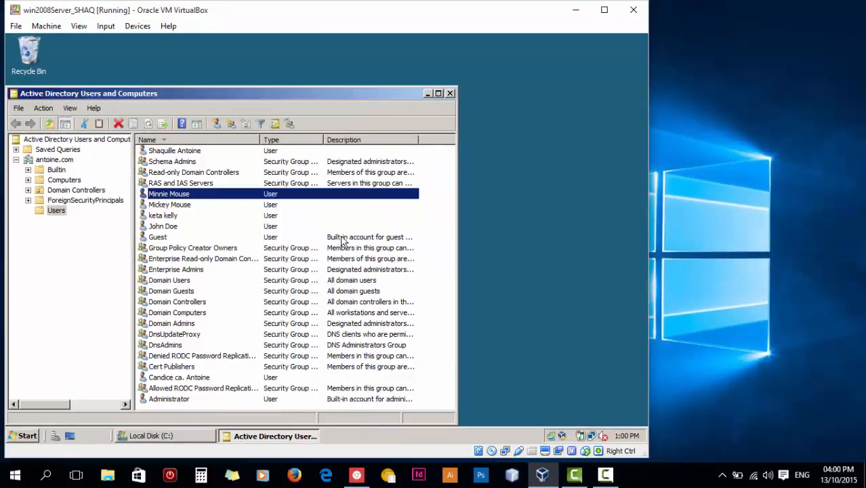
Open VirtualBox Manager, start win7EnterSP1_SHAQ and select winVISTAEnterSP2_SHAQ.
left_click(544, 475)
left_click(544, 475)
left_click(543, 475)
right_click(544, 482)
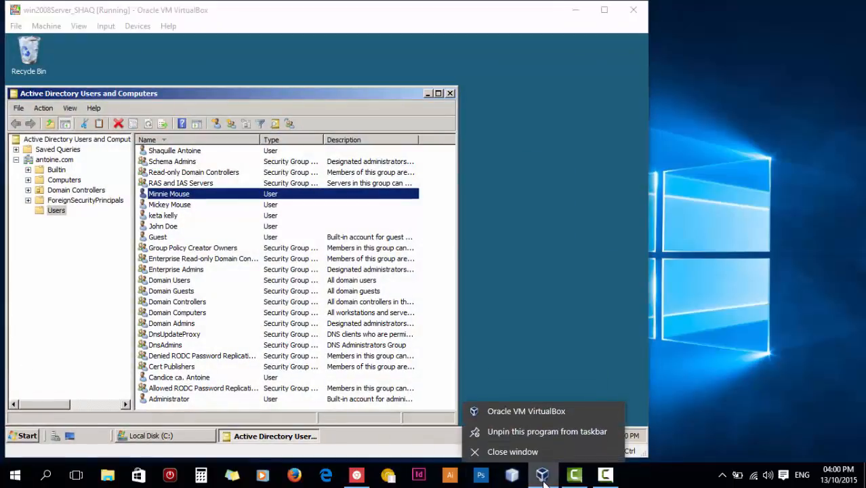
left_click(535, 411)
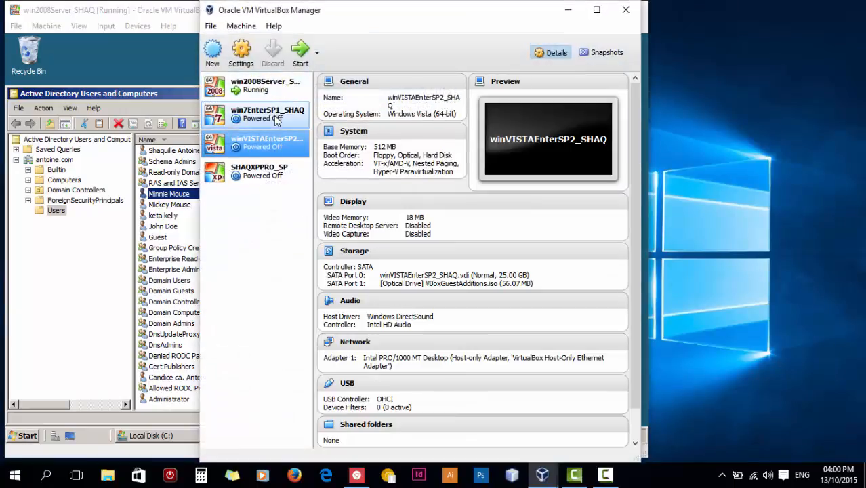
left_click(276, 121)
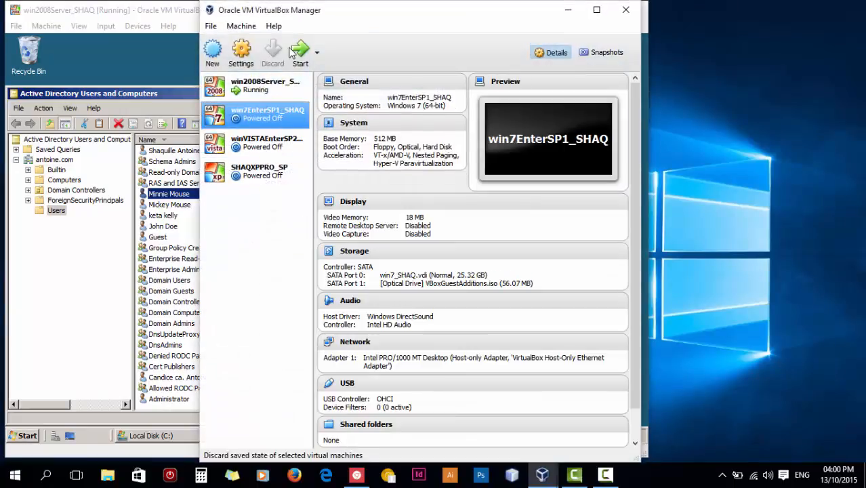
left_click(300, 51)
left_click(280, 150)
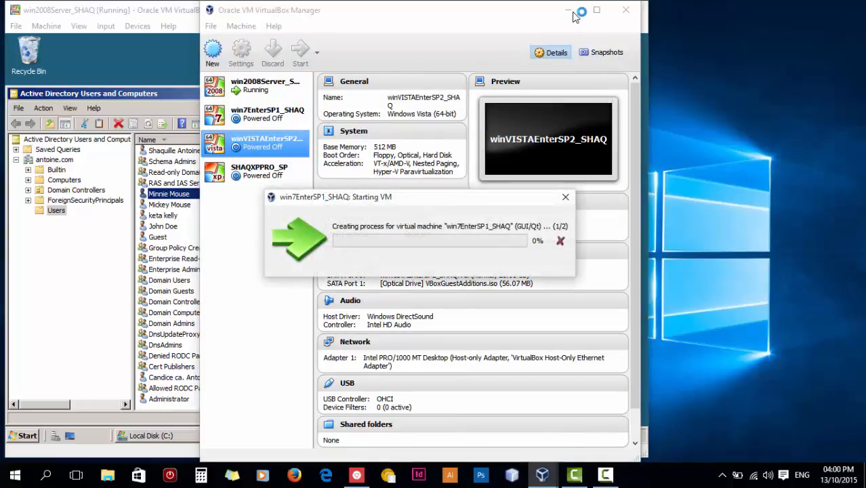
Minimize VirtualBox Manager, the Active Directory window and the server VM window.
left_click(159, 93)
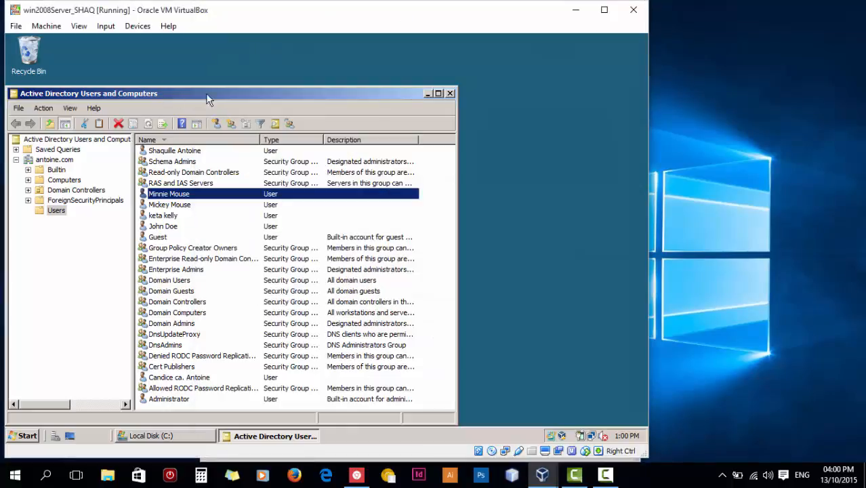
left_click(428, 94)
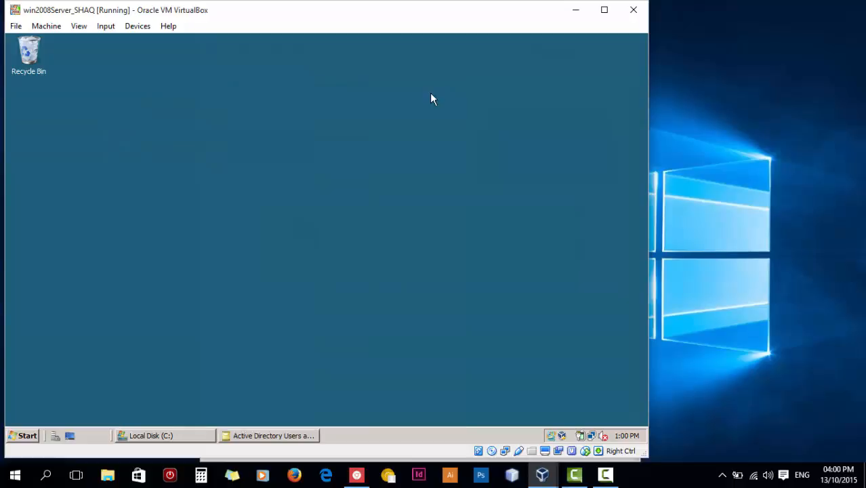
left_click(282, 434)
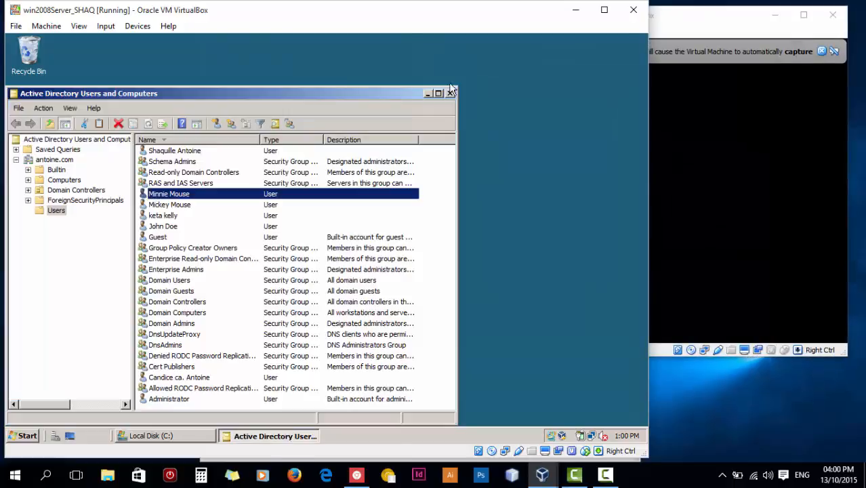
left_click(427, 94)
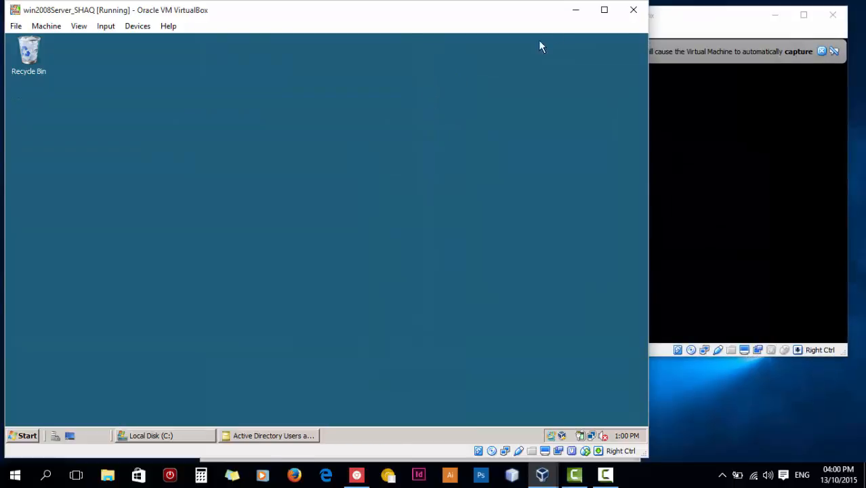
left_click(575, 17)
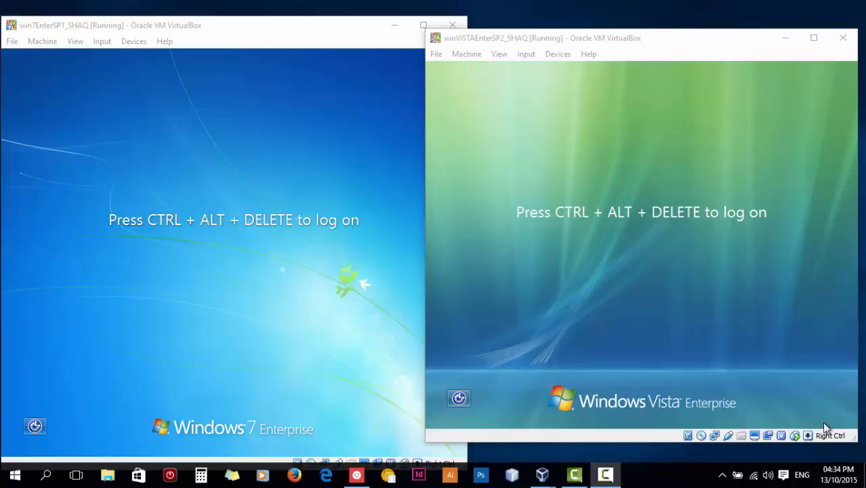
Focus the Vista virtual machine and send Ctrl+Alt+Delete to bring up its domain logon prompt.
left_click(703, 381)
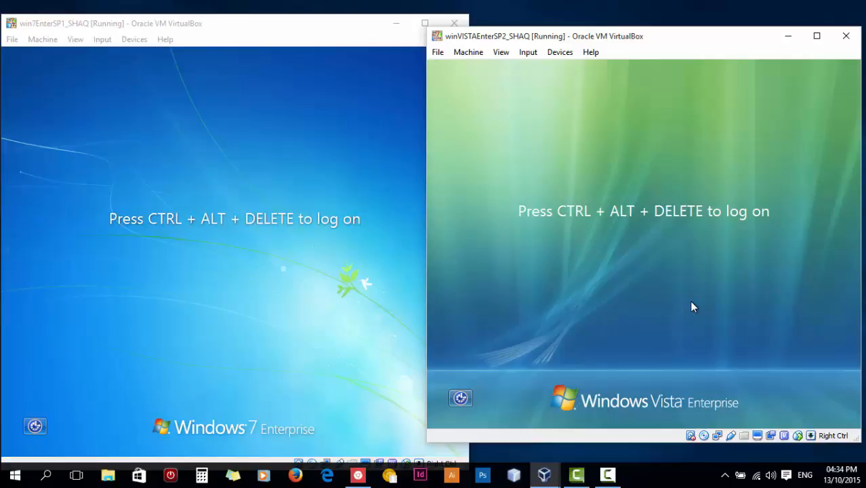
key("ctrl+alt+Delete")
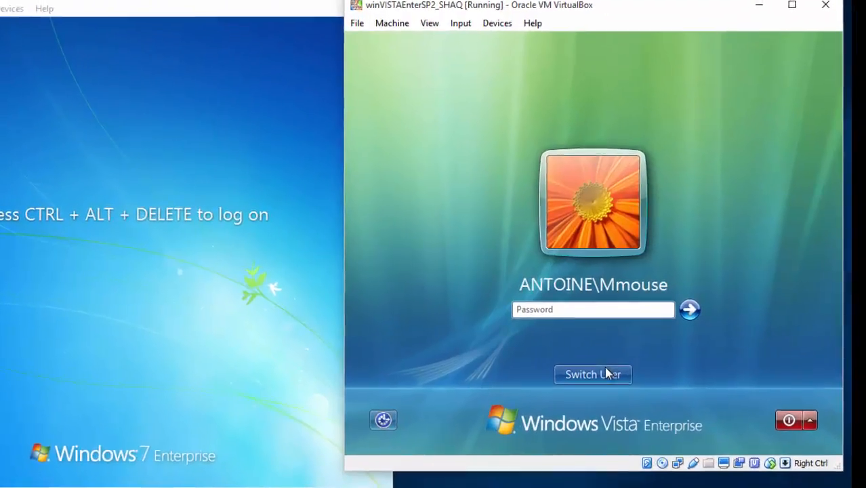
Log on to Vista as Other User with the test user's domain name and password.
left_click(657, 357)
left_click(617, 290)
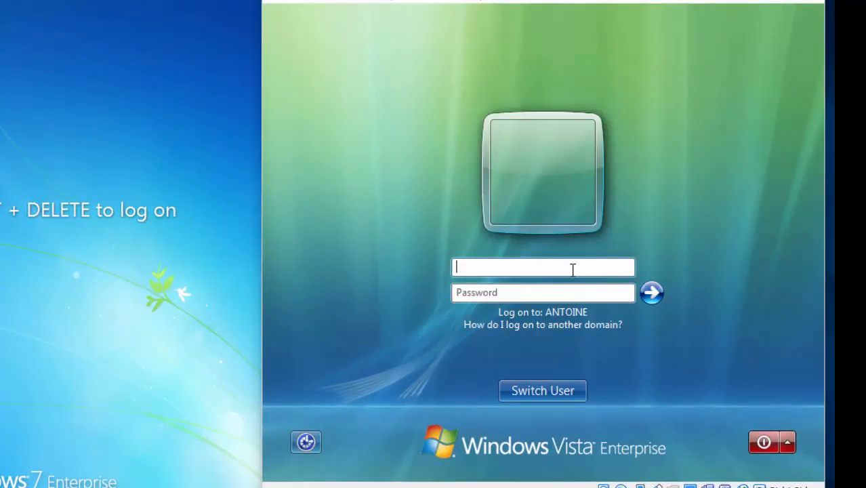
type("Mminnie")
key("Tab")
type("••••••••")
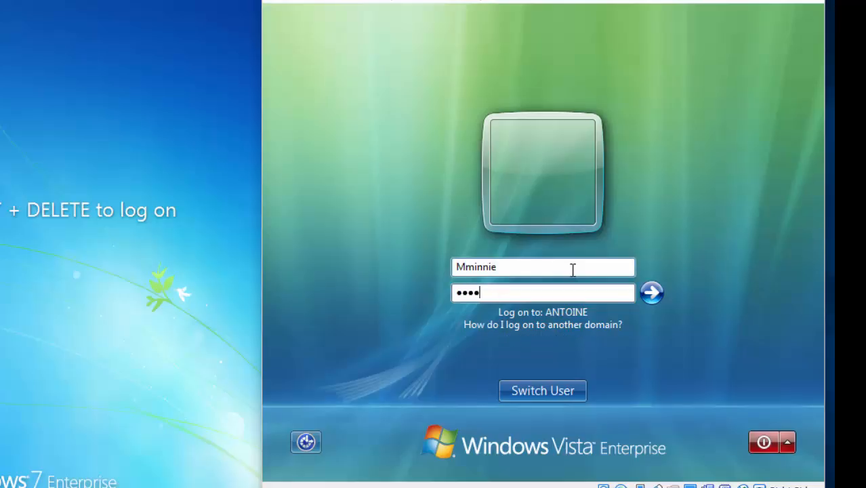
key("Return")
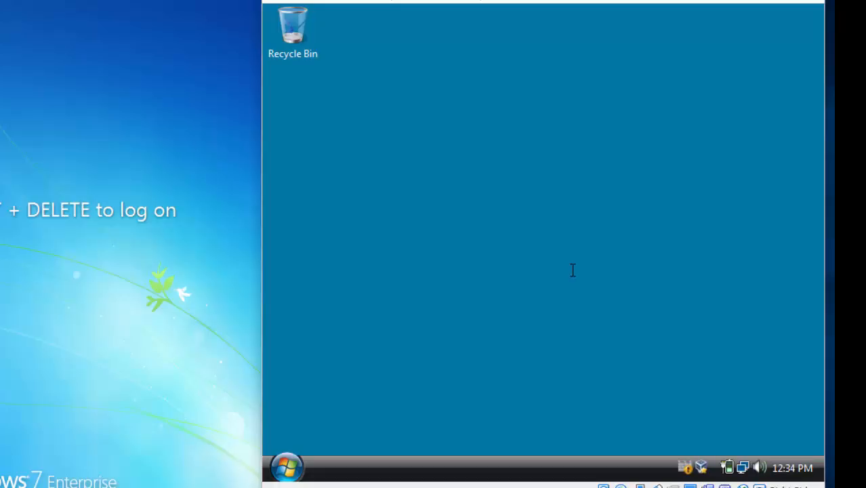
Create a folder named TEST on the Vista desktop and place it below the Recycle Bin.
right_click(573, 271)
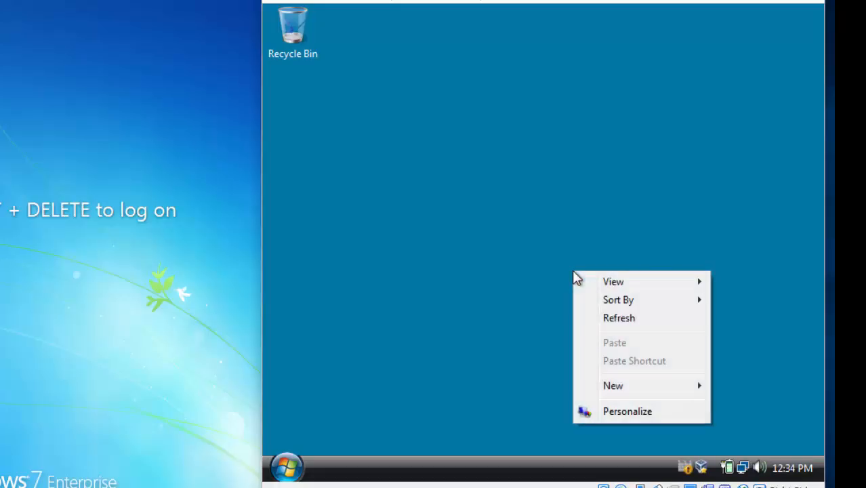
mouse_move(628, 386)
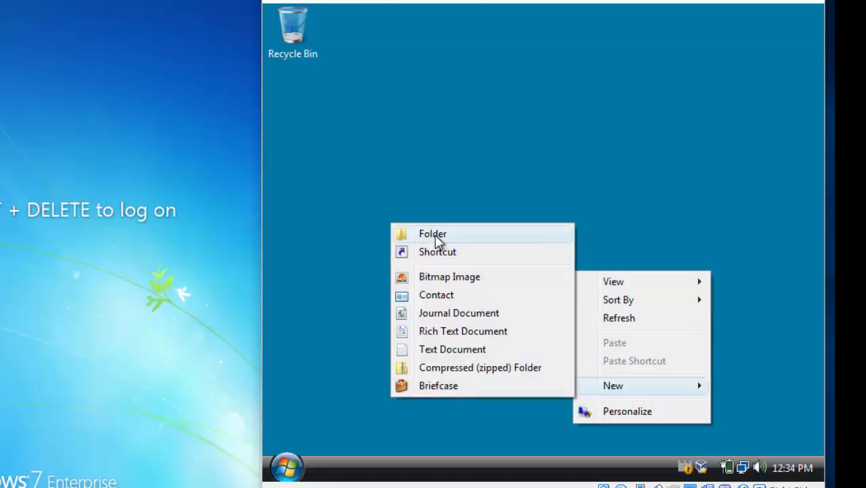
left_click(434, 233)
type("TEST")
key("Return")
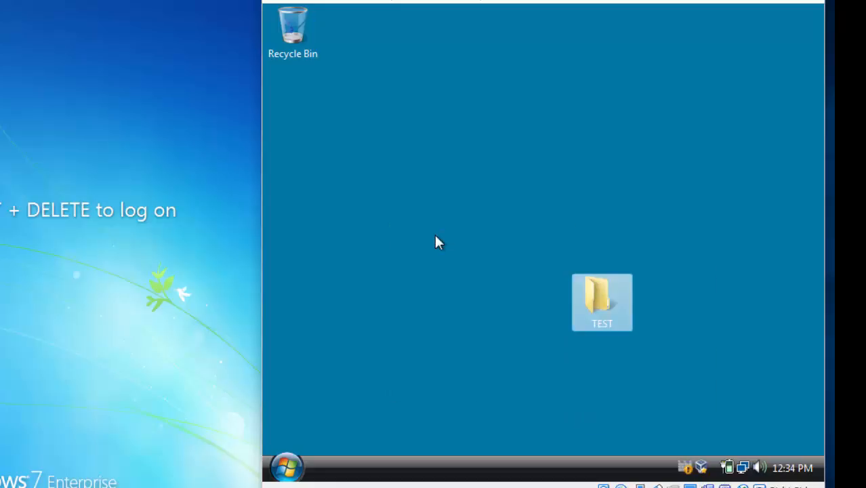
left_click_drag(574, 284, 308, 109)
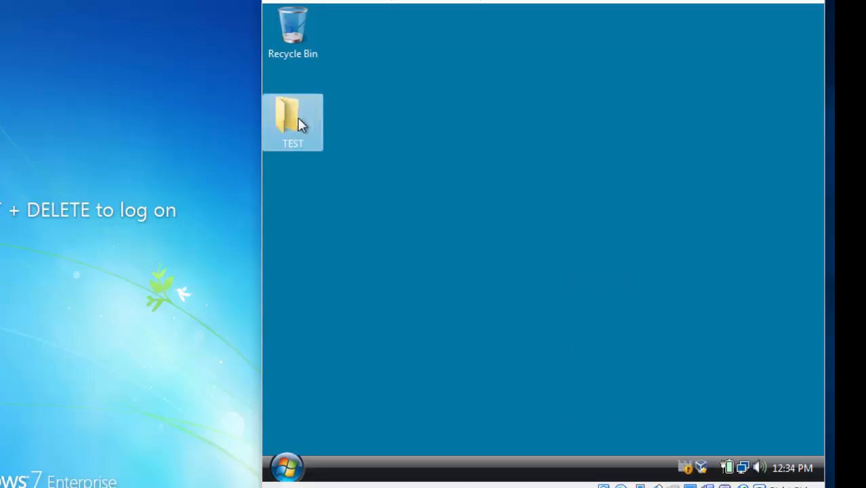
Inside the TEST folder, create an empty text document named test.
right_click(300, 126)
left_click(288, 117)
double_click(285, 115)
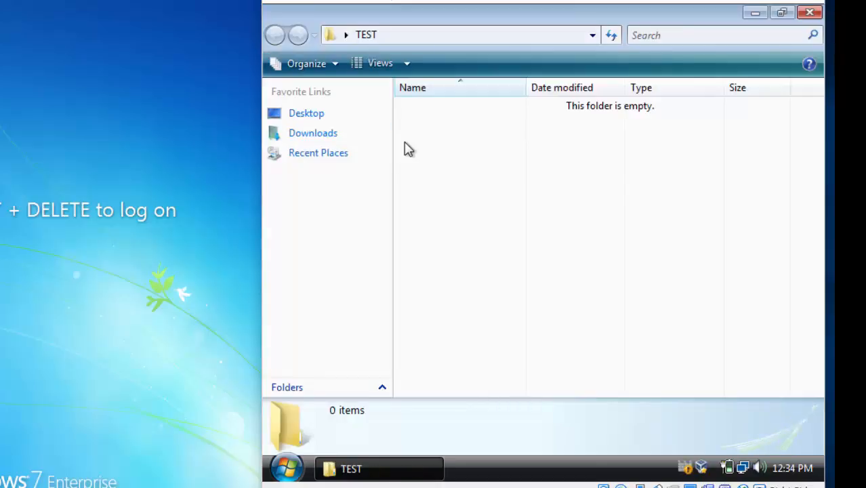
right_click(406, 144)
mouse_move(478, 339)
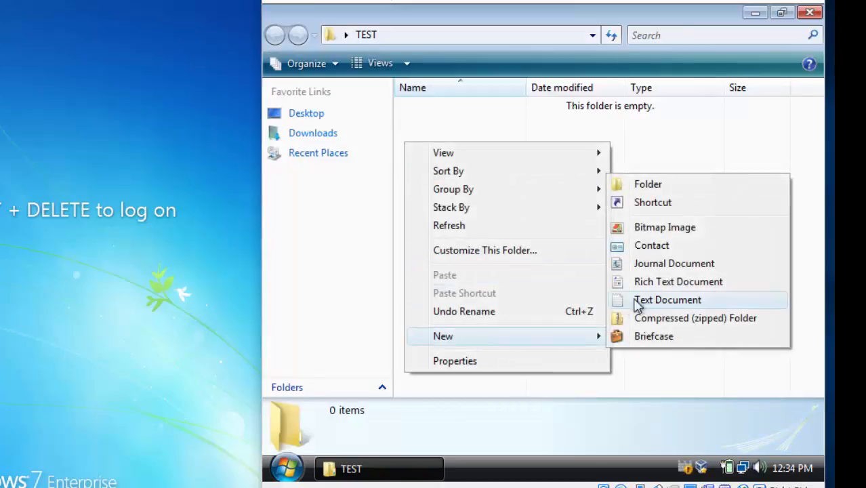
left_click(645, 301)
type("test")
key("Return")
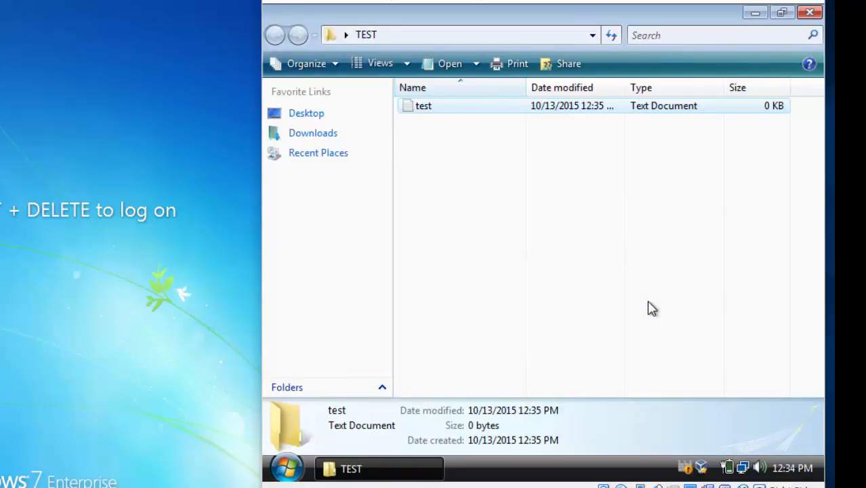
Close the TEST folder window and open the desktop's Personalization settings.
left_click(808, 12)
right_click(458, 172)
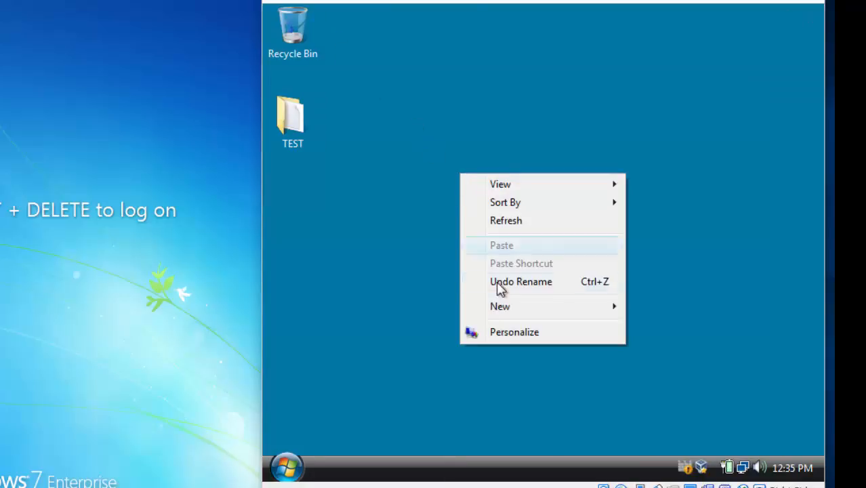
mouse_move(517, 317)
left_click(540, 331)
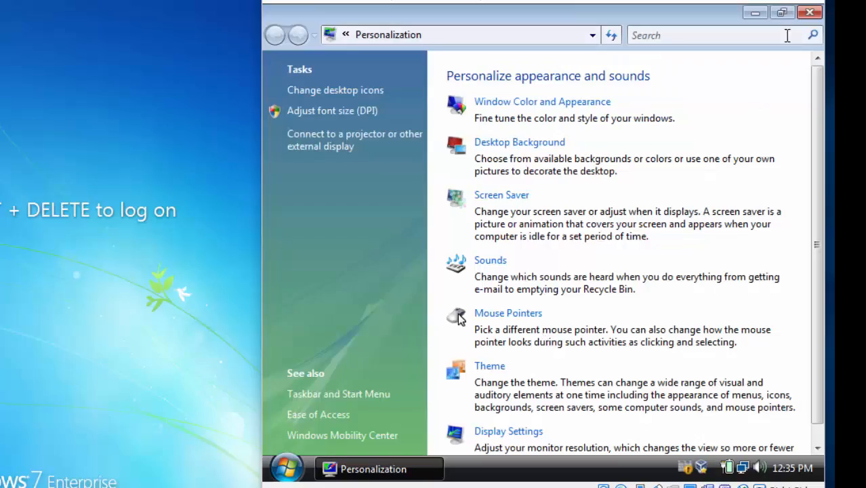
left_click(809, 14)
right_click(464, 171)
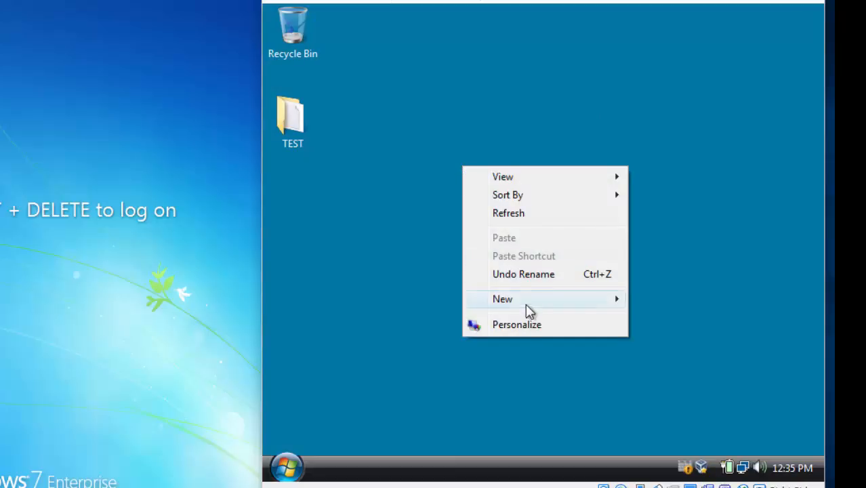
left_click(538, 328)
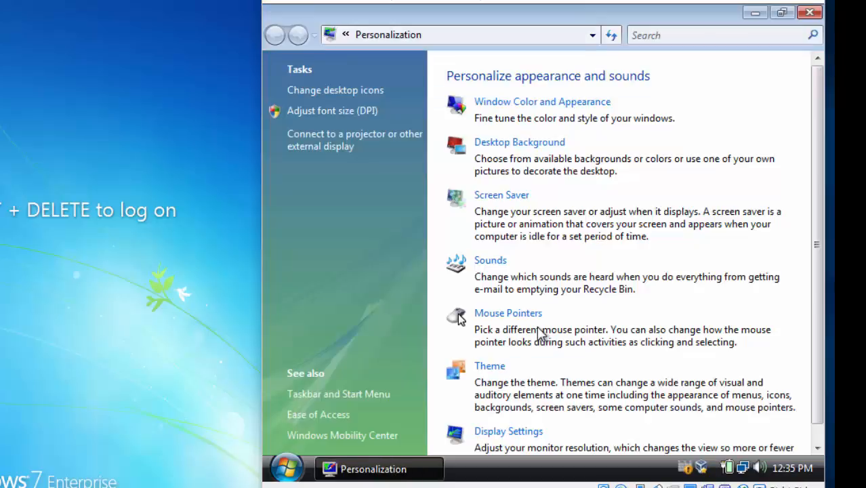
Set the desktop background to the green Solid Colors swatch, apply it, and close Personalization.
left_click(528, 146)
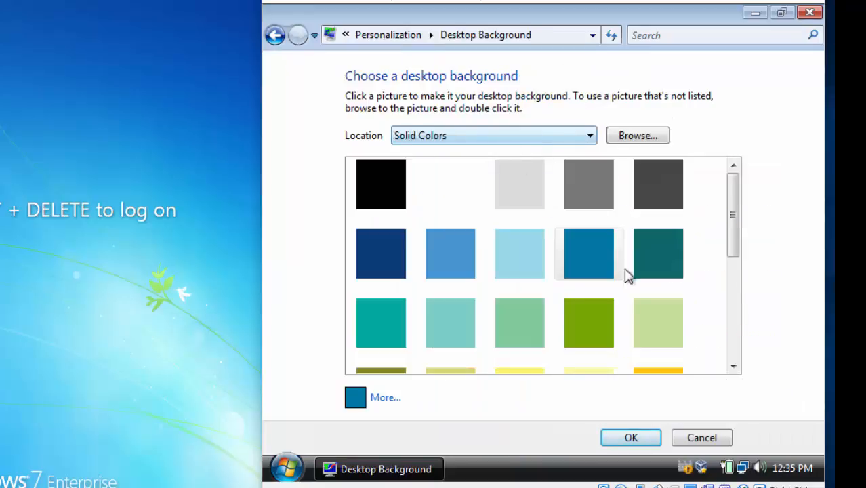
left_click(605, 322)
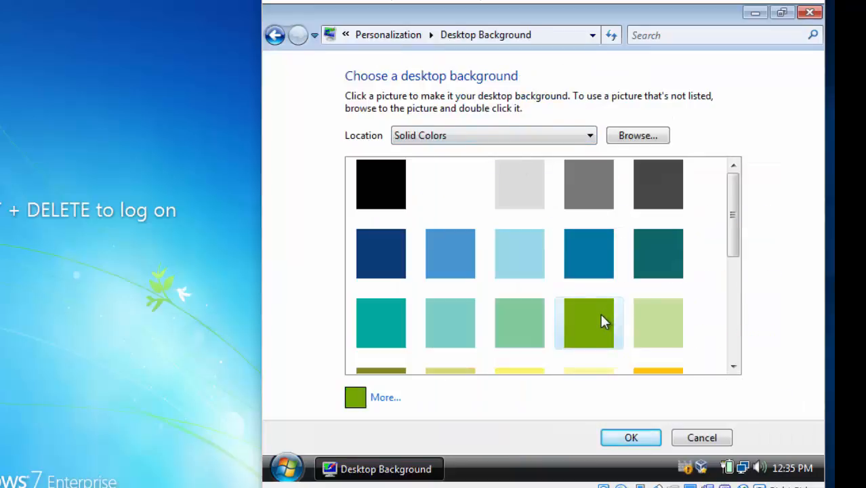
left_click(513, 136)
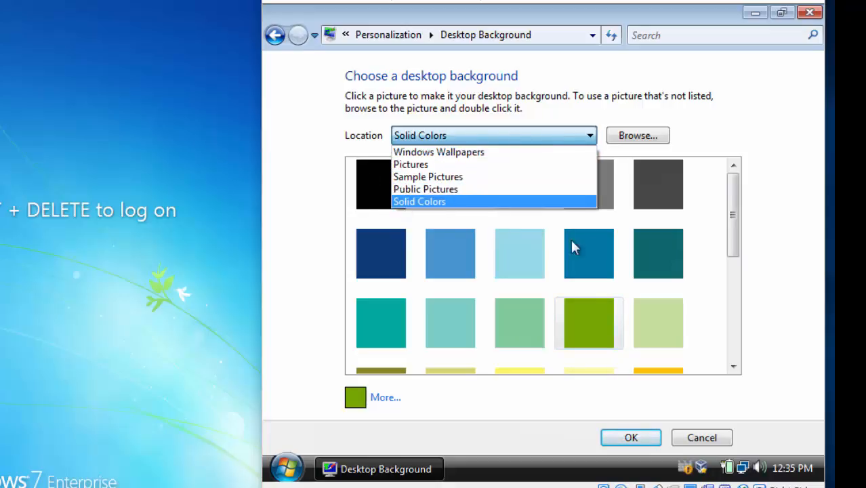
left_click(618, 310)
left_click(643, 444)
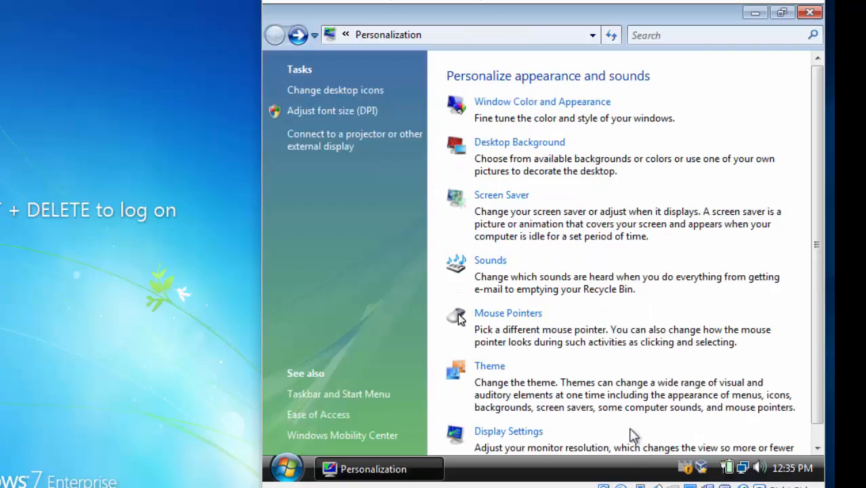
left_click(809, 14)
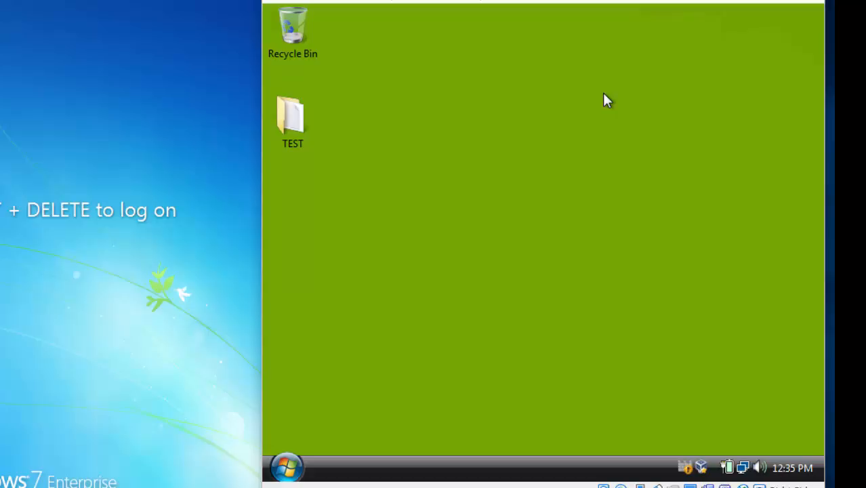
Log off the current user on Vista from the Start menu.
left_click(286, 466)
left_click(580, 441)
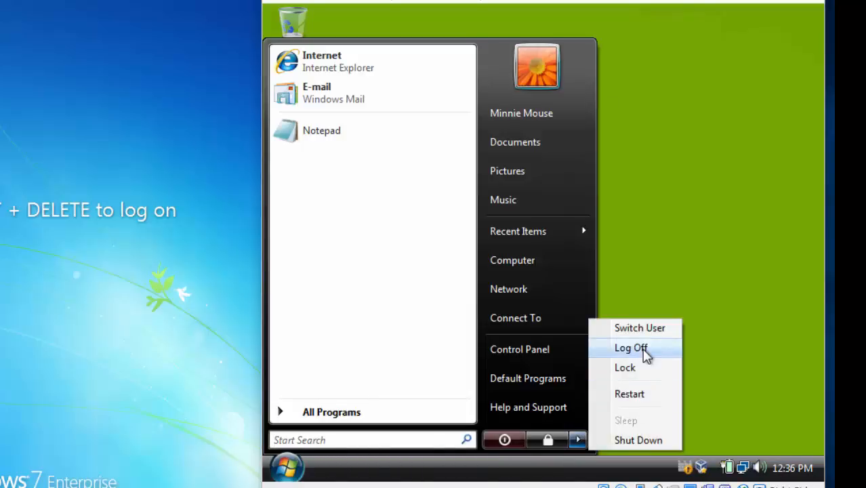
left_click(643, 350)
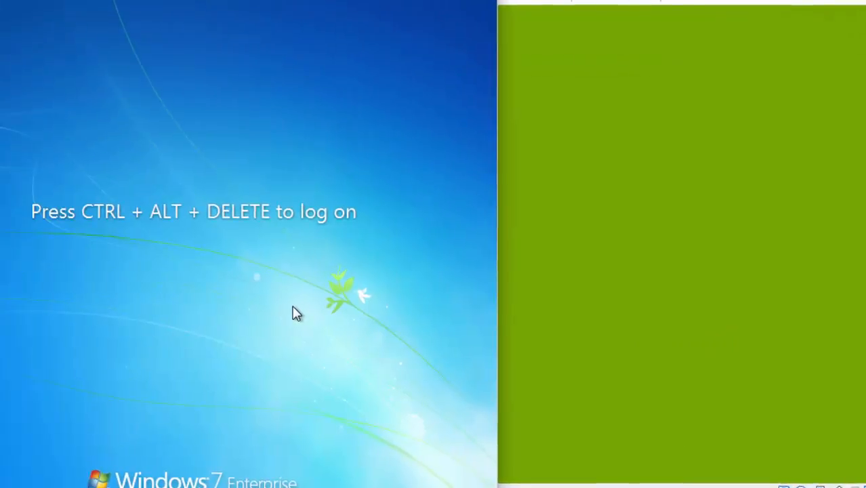
On Windows 7, attempt to log on as Other User with the test user's name and password.
key("ctrl+alt+Delete")
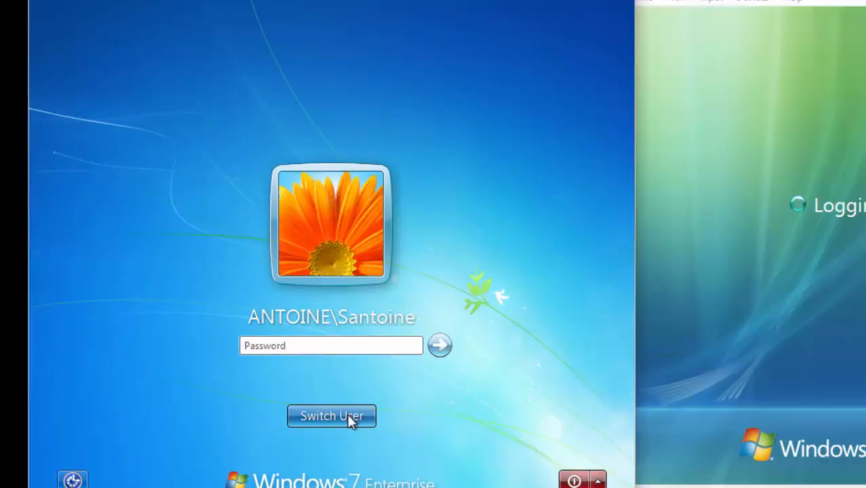
left_click(350, 416)
left_click(414, 316)
left_click(392, 300)
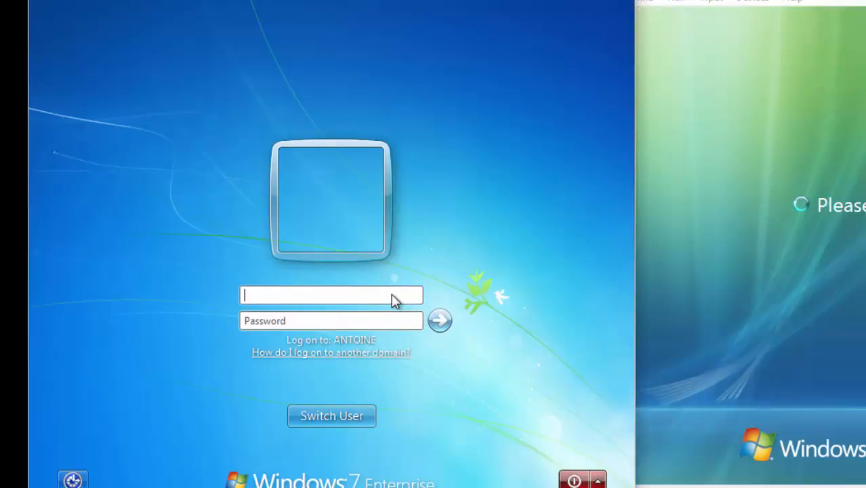
type("Minnie")
key("Tab")
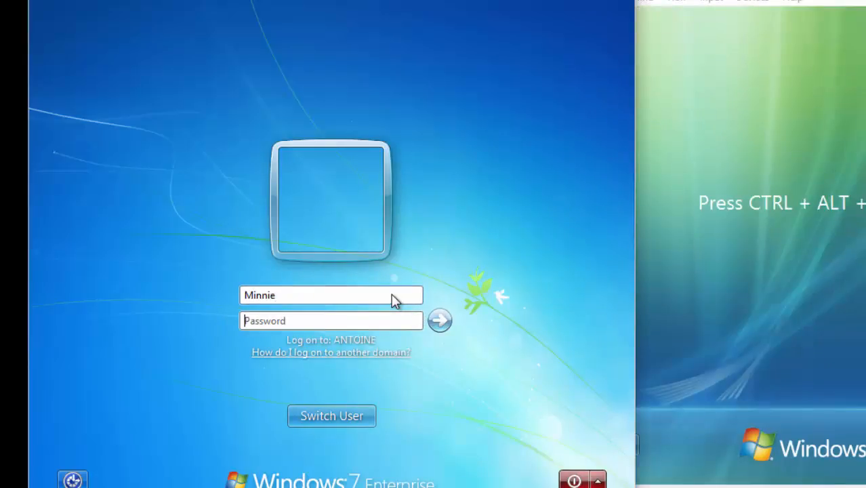
type("•••••••••")
key("Return")
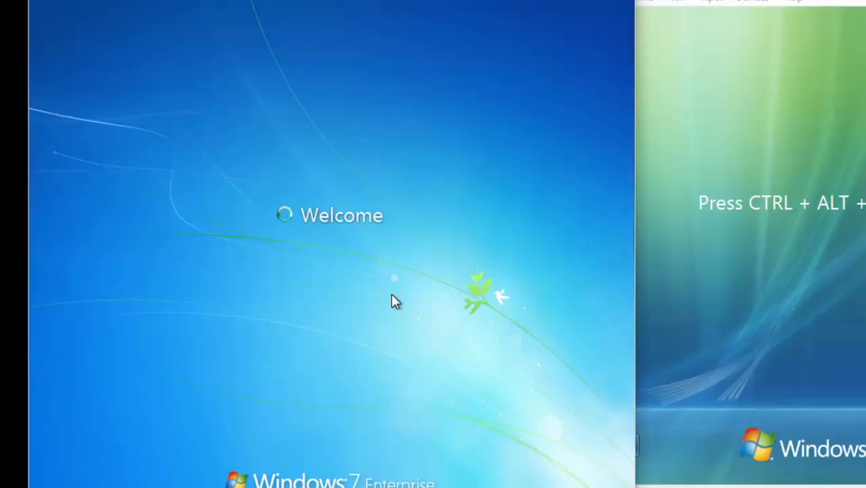
Dismiss the incorrect-password error, correct the user name and password capitalisation, and log on.
key("Return")
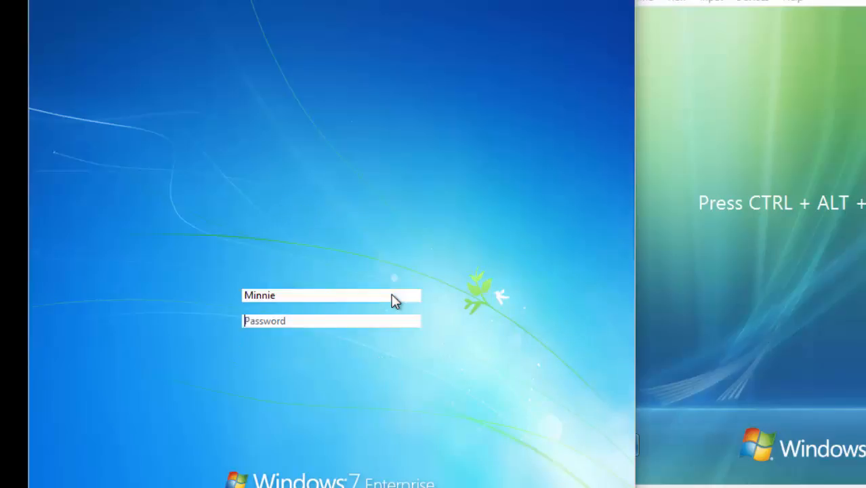
left_click(250, 297)
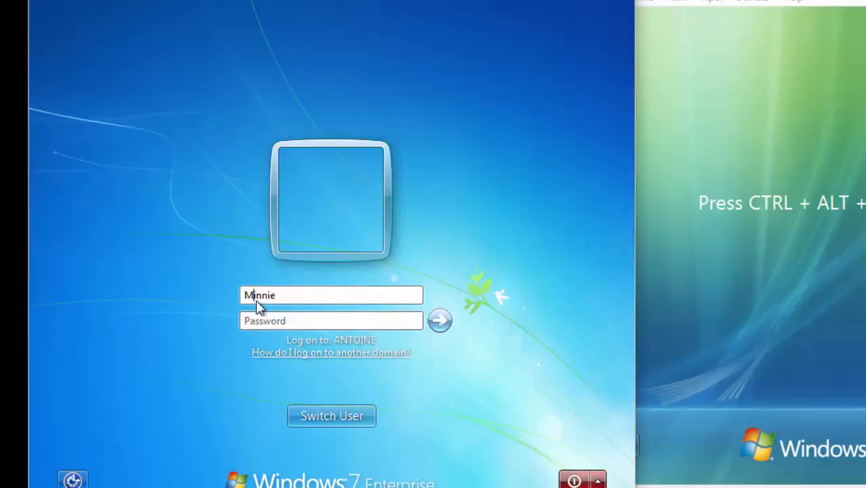
type("m")
key("Tab")
key("Caps_Lock")
type("•")
key("Caps_Lock")
type("•")
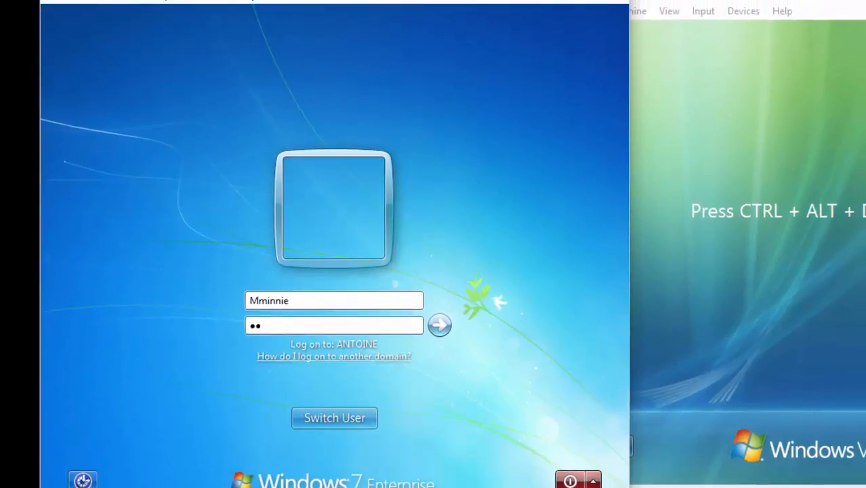
type("••••••••")
key("Return")
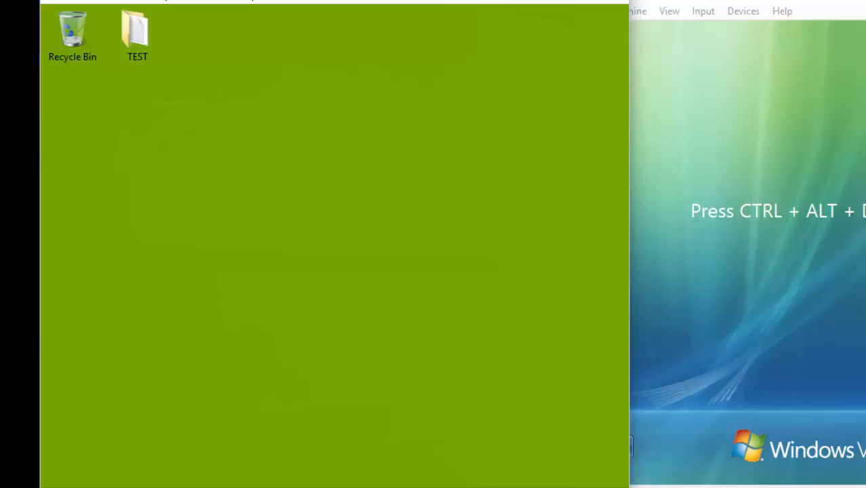
Move the TEST folder below the Recycle Bin and open it.
left_click(139, 35)
left_click_drag(137, 35, 203, 100)
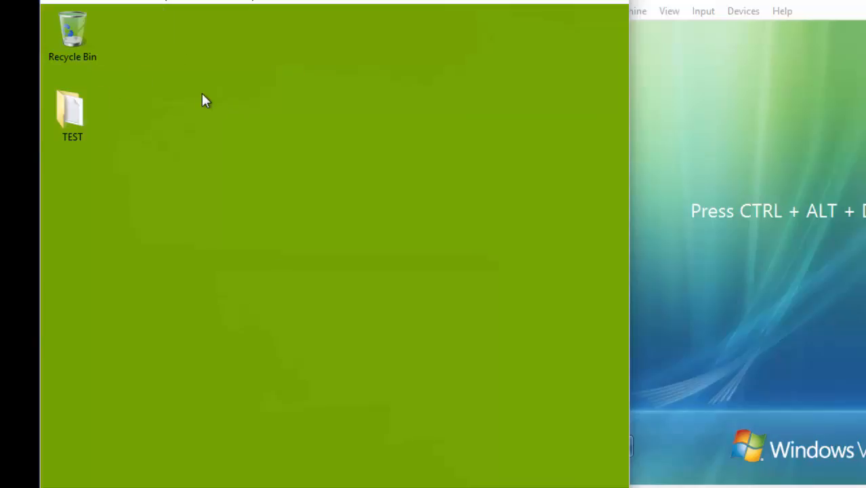
double_click(76, 111)
Write 'HELLO MICKEY MOUSE!' in the test text file and save it on closing.
double_click(337, 124)
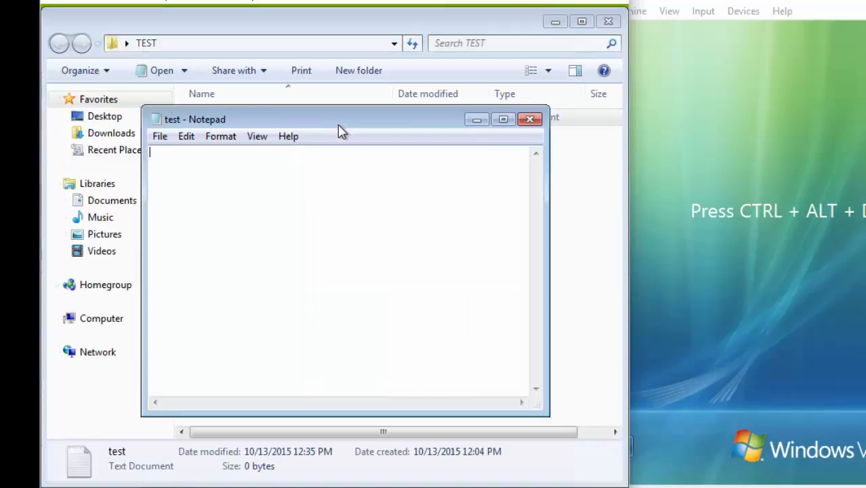
type("HELLO")
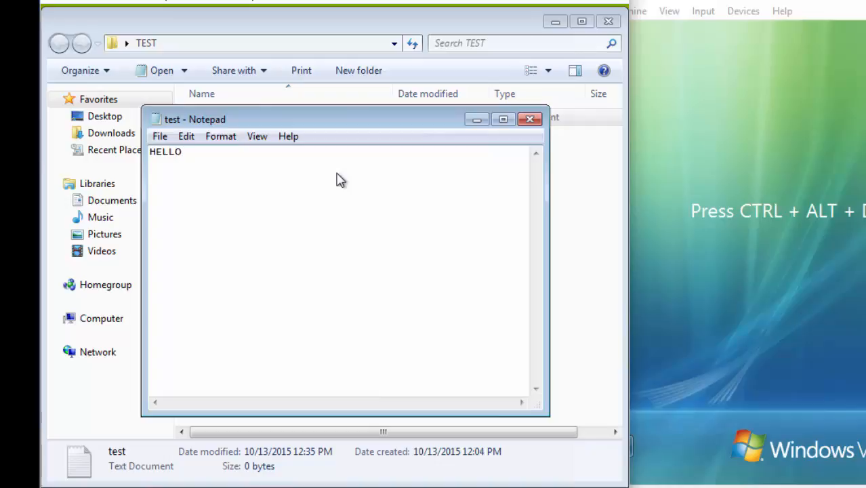
type(" MICKEY MOUSE!")
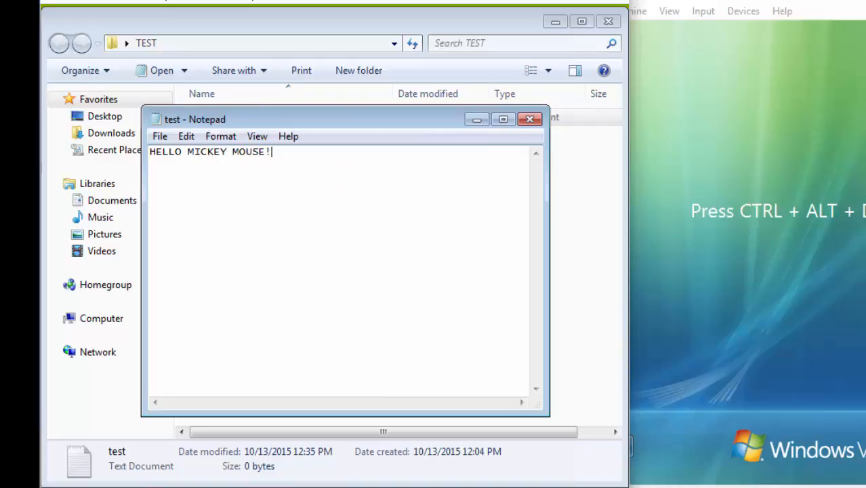
left_click(530, 120)
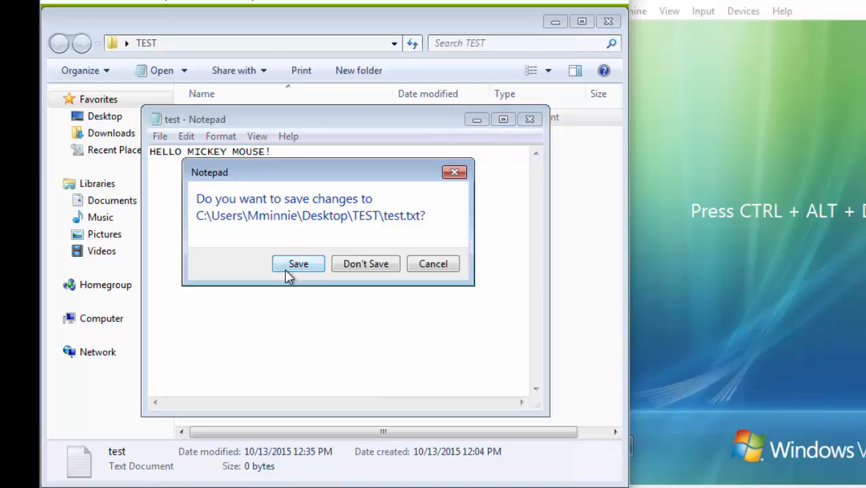
left_click(288, 270)
Close the TEST folder window and show the Start menu's log-off options.
left_click(608, 21)
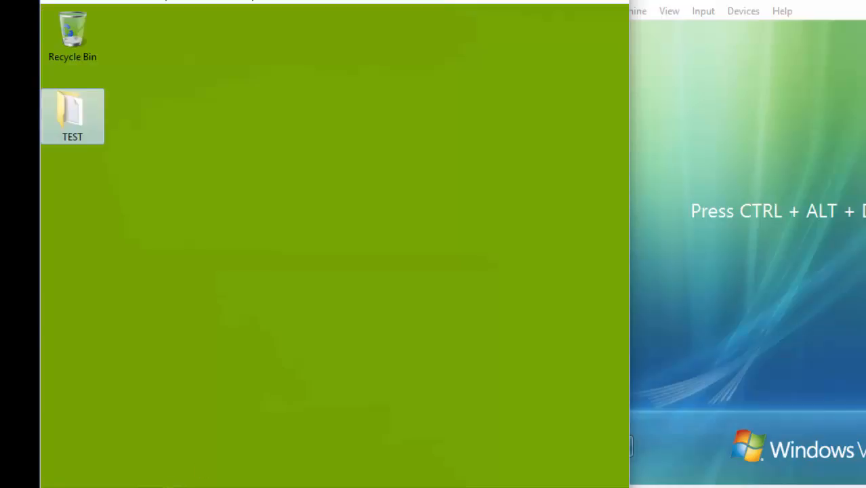
left_click(58, 487)
left_click(325, 463)
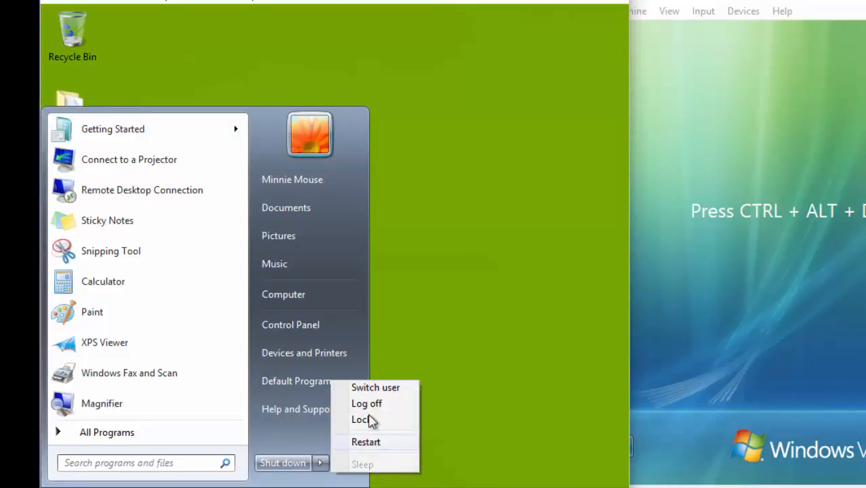
Log off Windows 7, then sign back in to Vista with the test user's password.
left_click(356, 403)
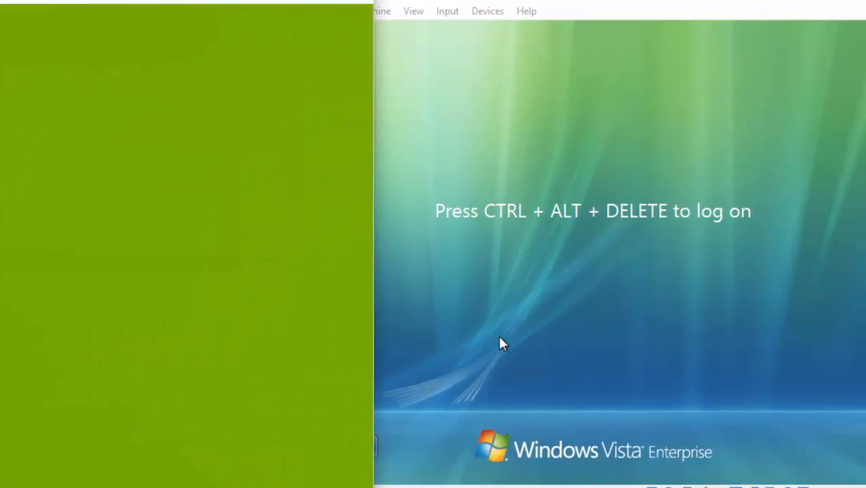
key("ctrl+alt+Delete")
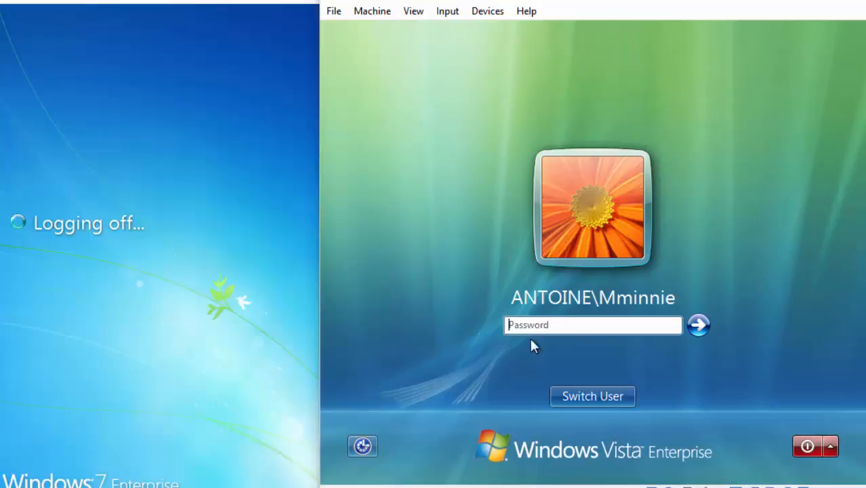
left_click(557, 325)
type("•••••••••")
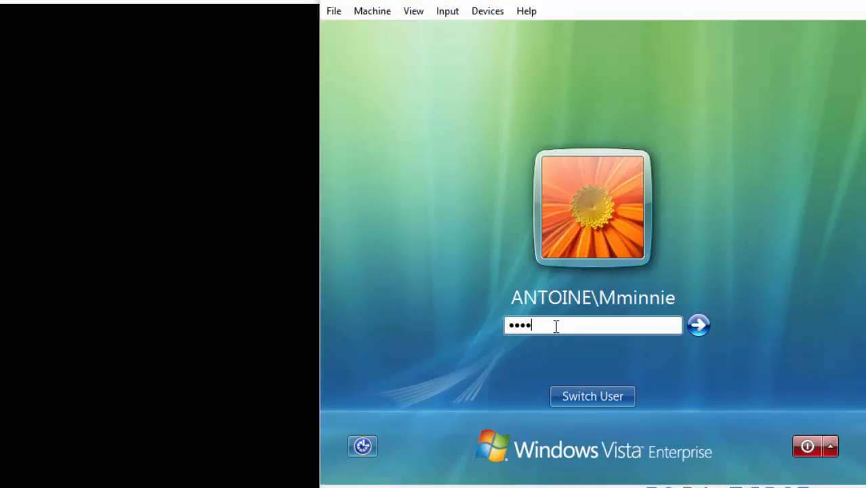
key("Return")
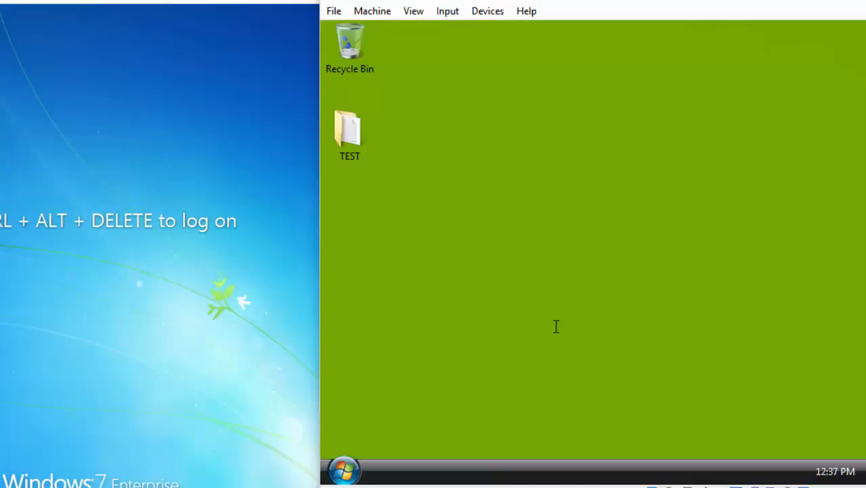
Open TEST's test note to confirm it reads 'HELLO MICKEY MOUSE!', then close it and the folder.
double_click(362, 151)
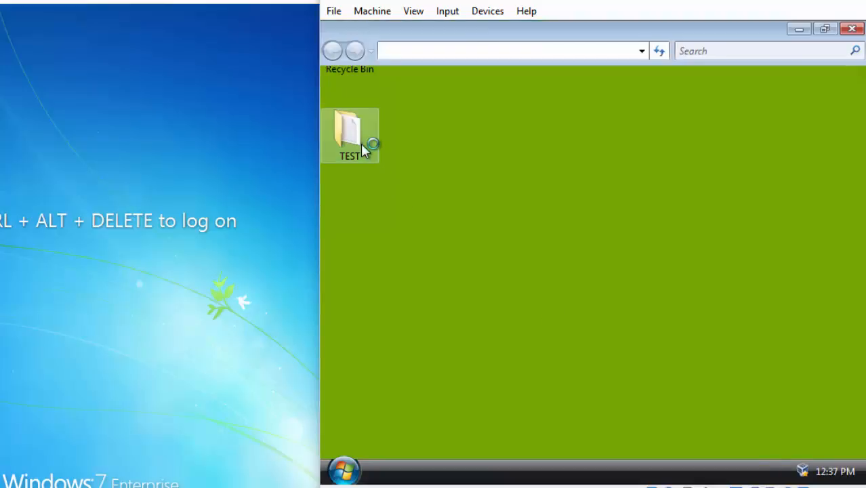
double_click(532, 122)
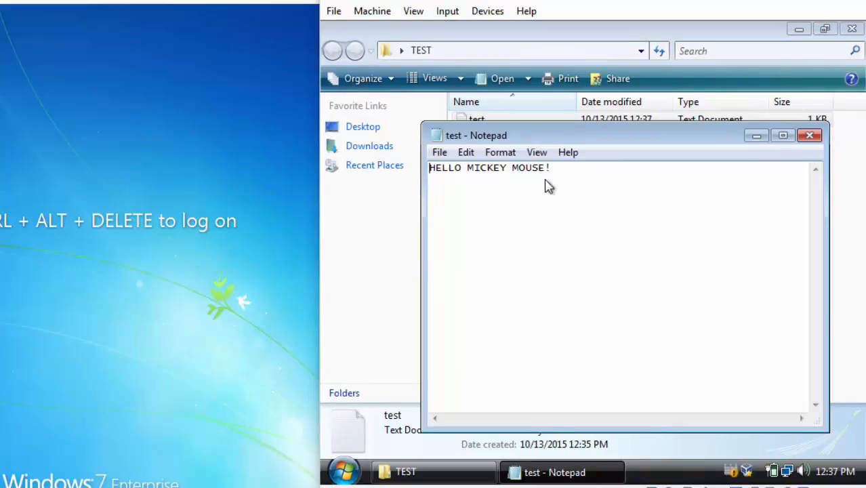
left_click(810, 136)
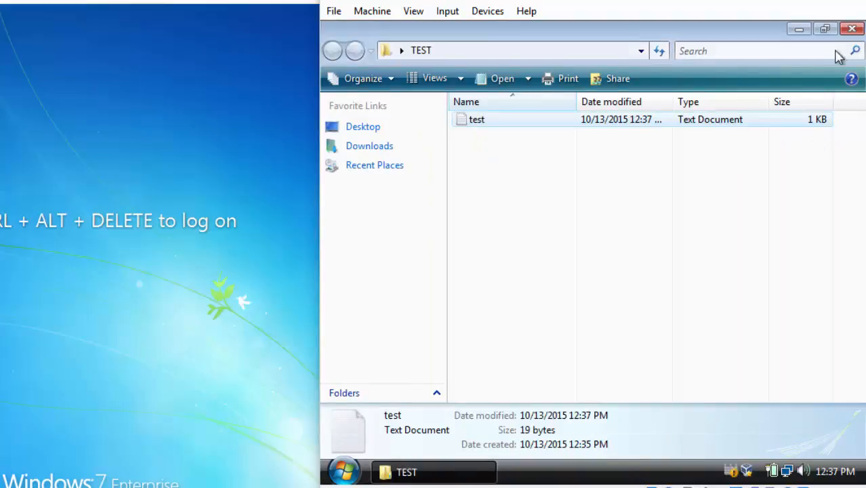
left_click(853, 30)
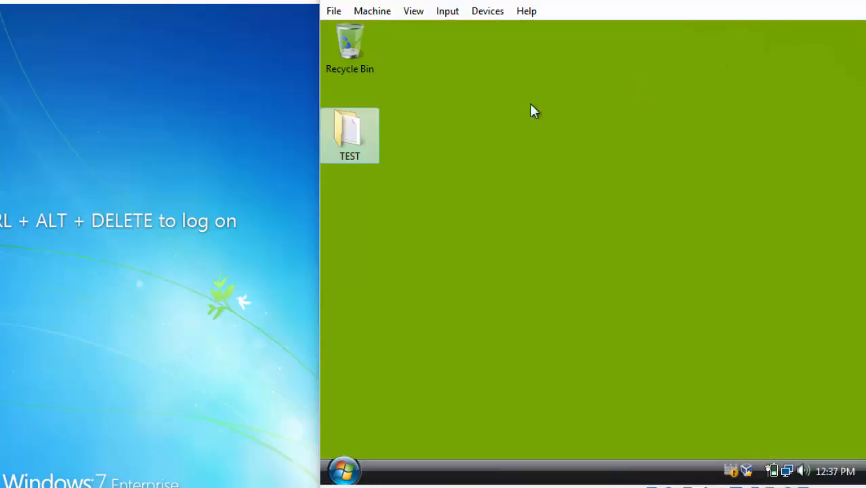
left_click(345, 465)
left_click(345, 465)
left_click(343, 470)
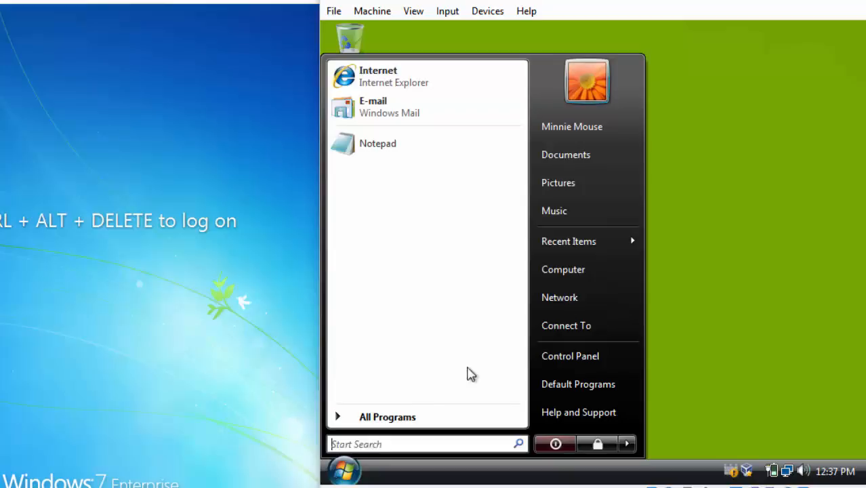
right_click(577, 280)
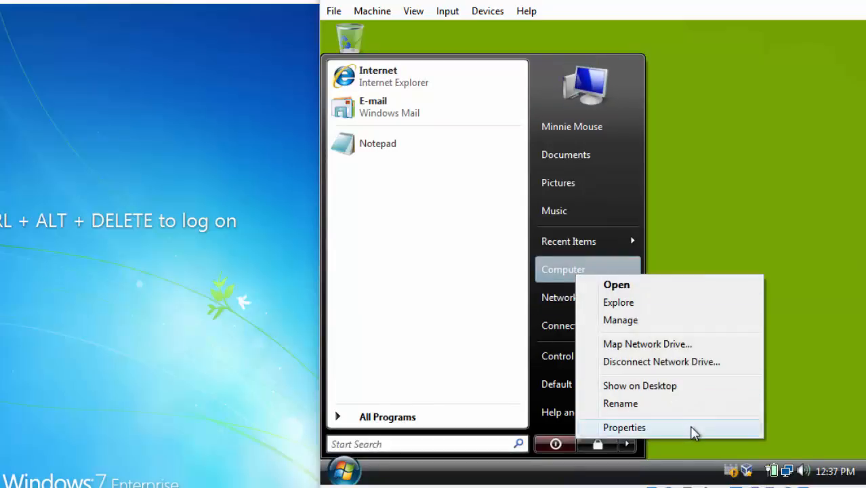
left_click(624, 428)
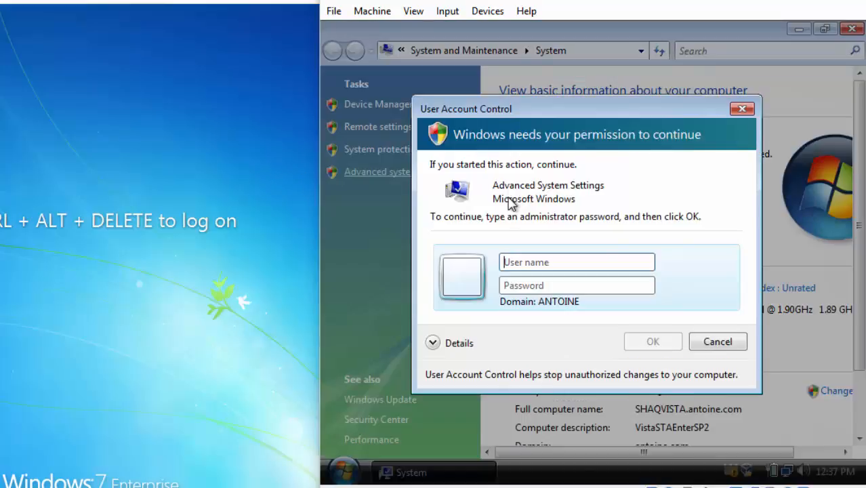
left_click(590, 266)
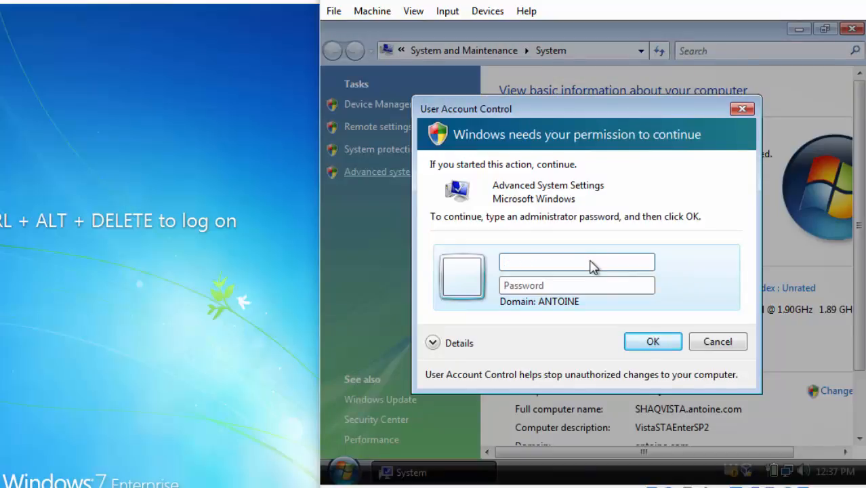
type("Adinistrator")
key("Tab")
type("password")
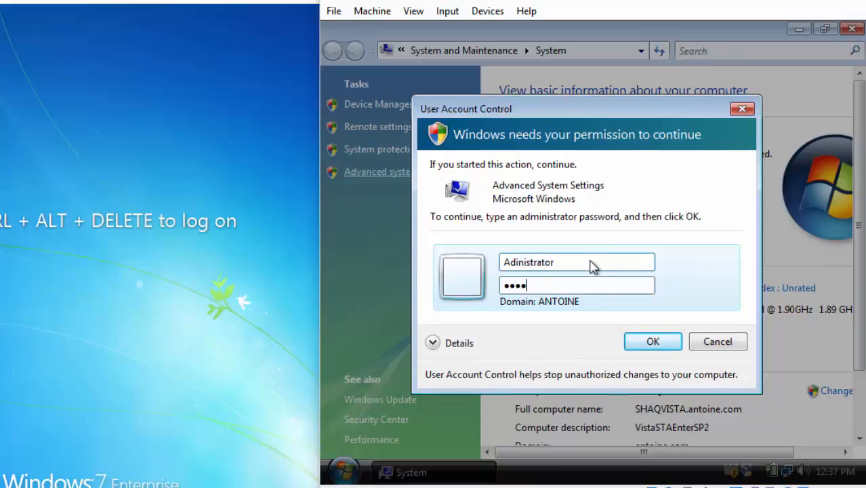
key("Return")
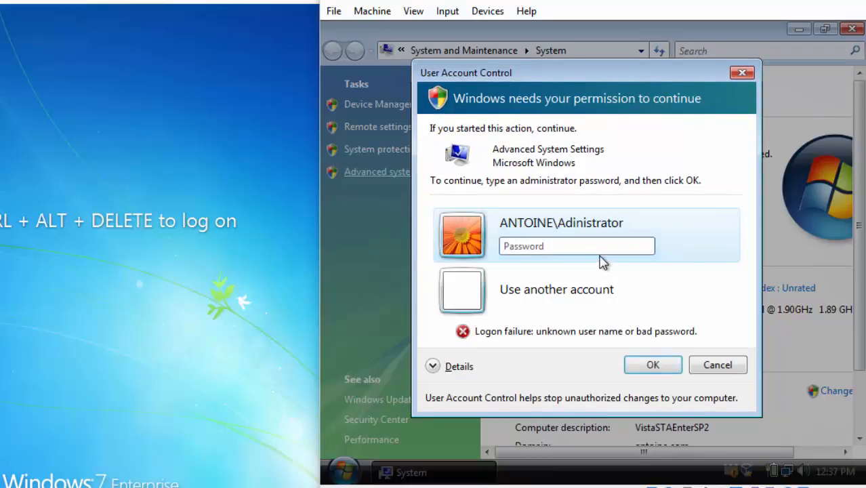
left_click(572, 301)
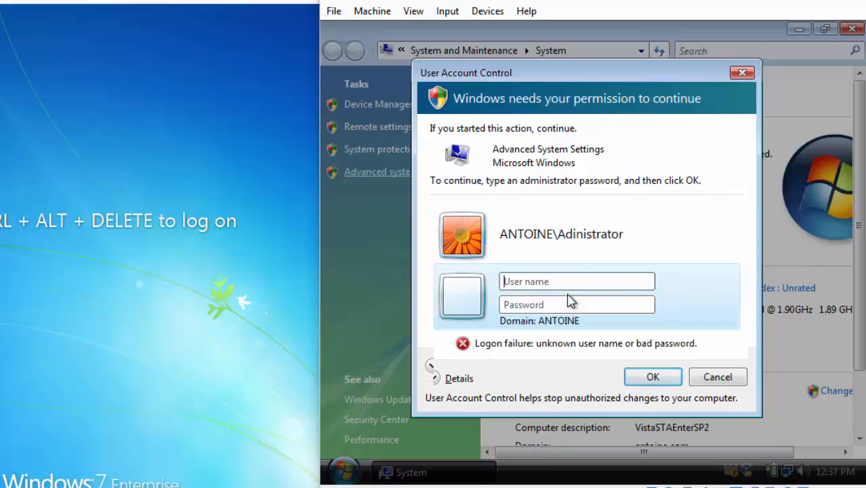
left_click(572, 284)
type("A")
key("Caps_Lock")
type("dm")
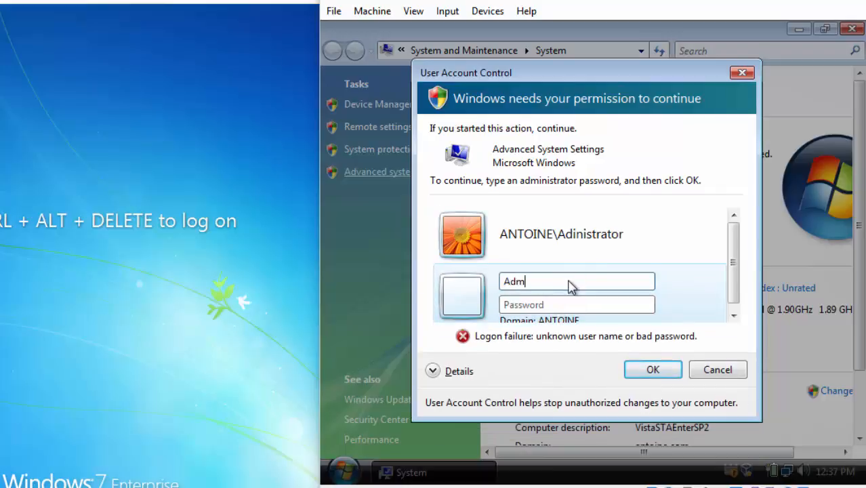
type("inistrator")
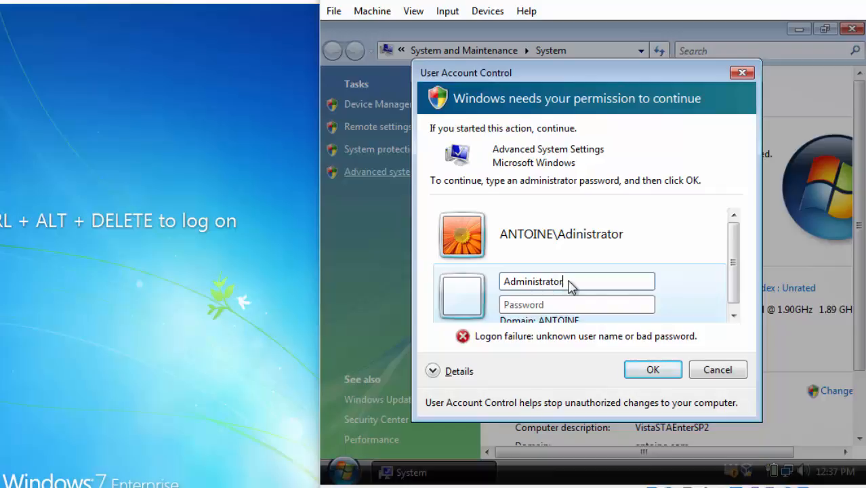
key("Tab")
type("••••••••")
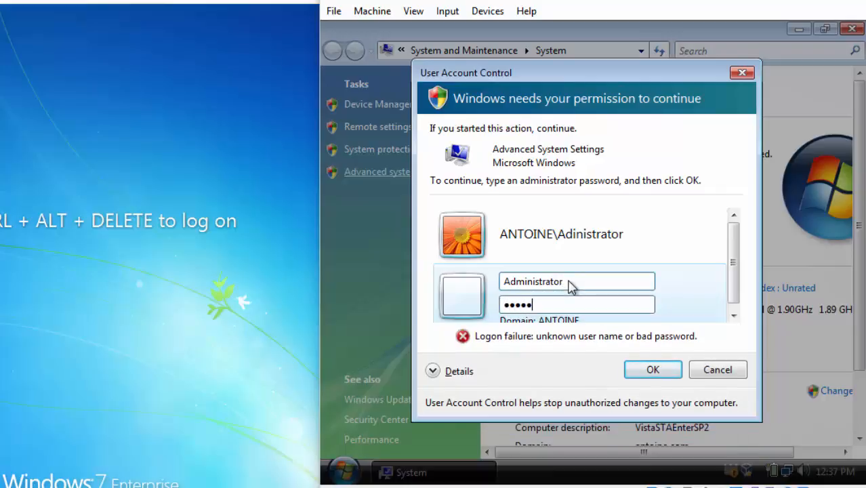
key("Return")
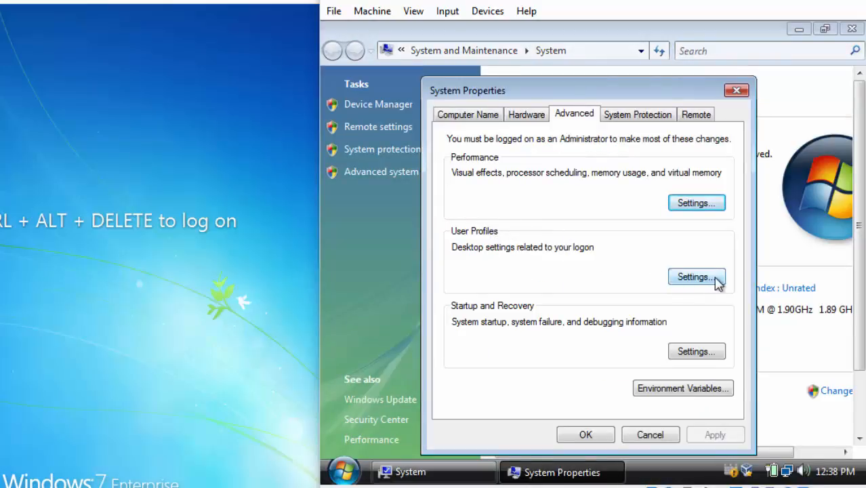
left_click(716, 282)
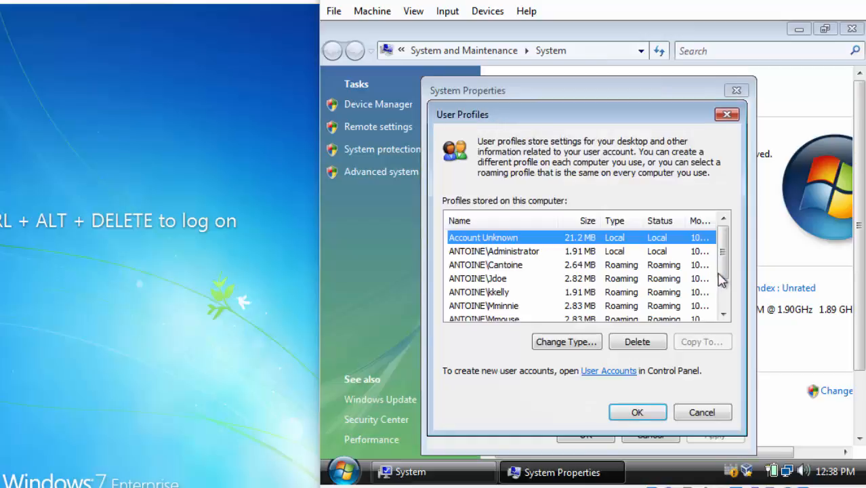
left_click_drag(721, 256, 723, 277)
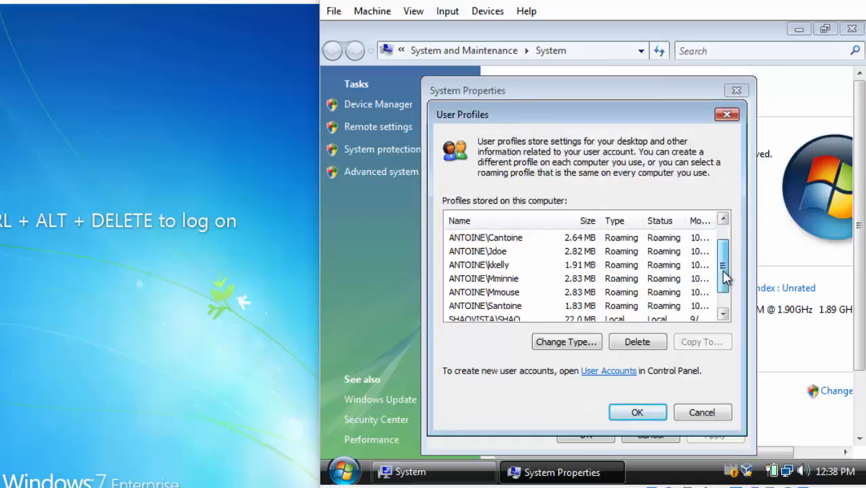
left_click(482, 281)
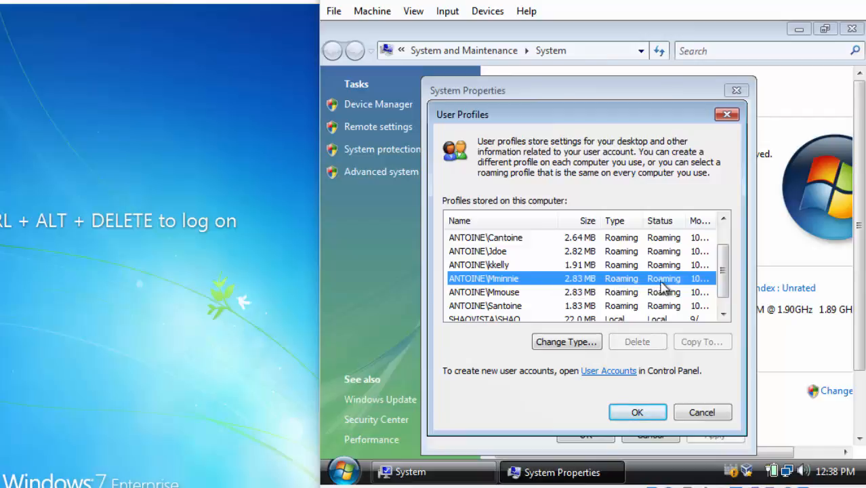
left_click(654, 410)
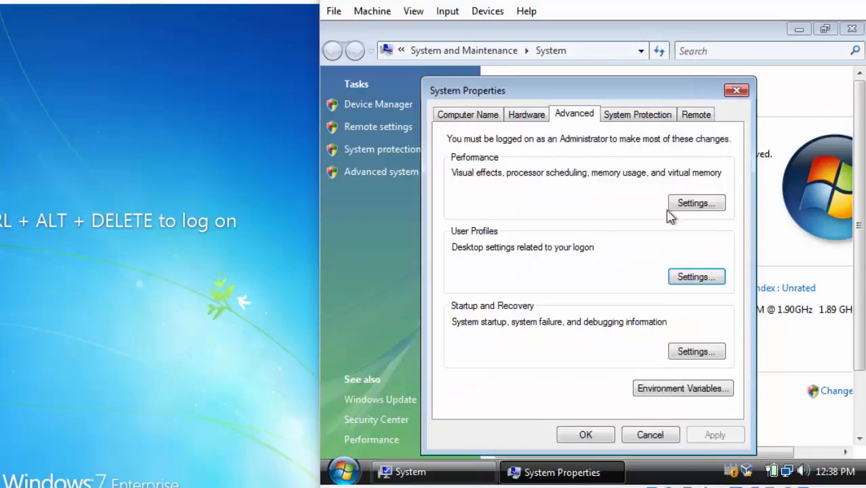
left_click(662, 437)
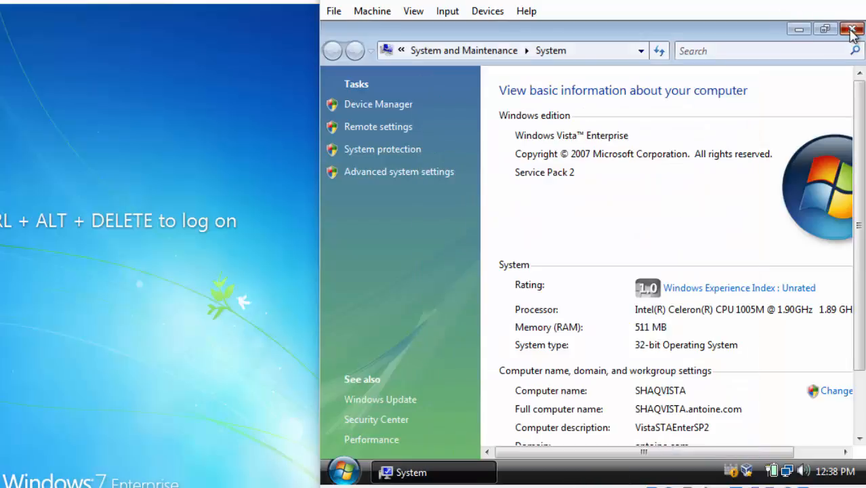
left_click(852, 29)
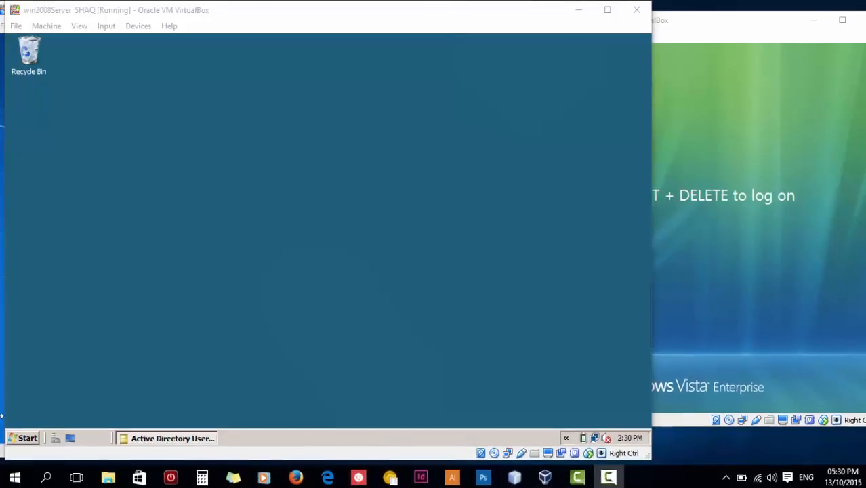
Open Computer from the server's Start menu and open Local Disk (C:).
left_click(26, 437)
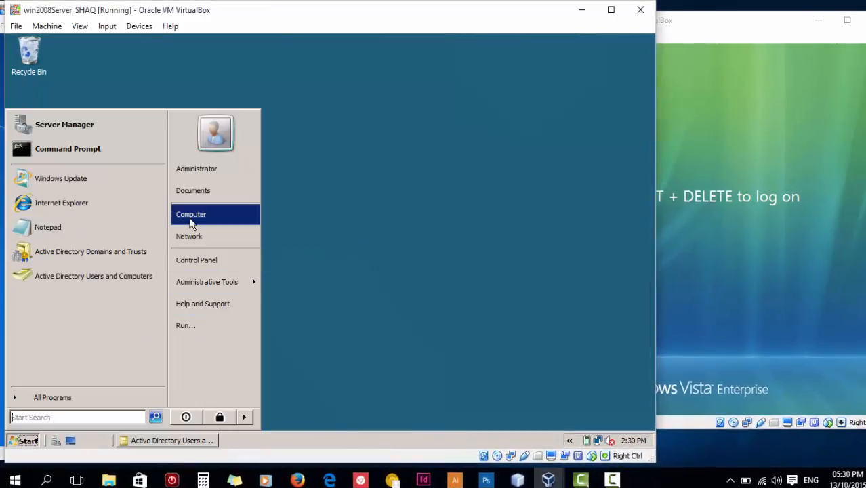
left_click(191, 216)
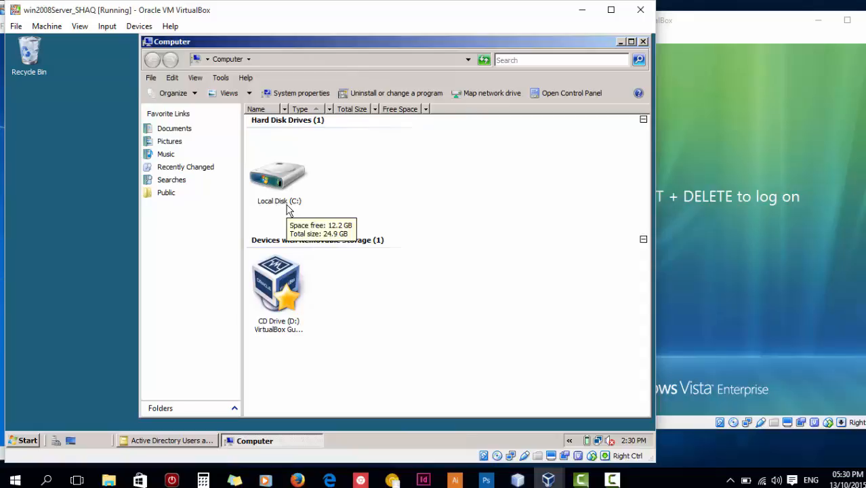
double_click(287, 210)
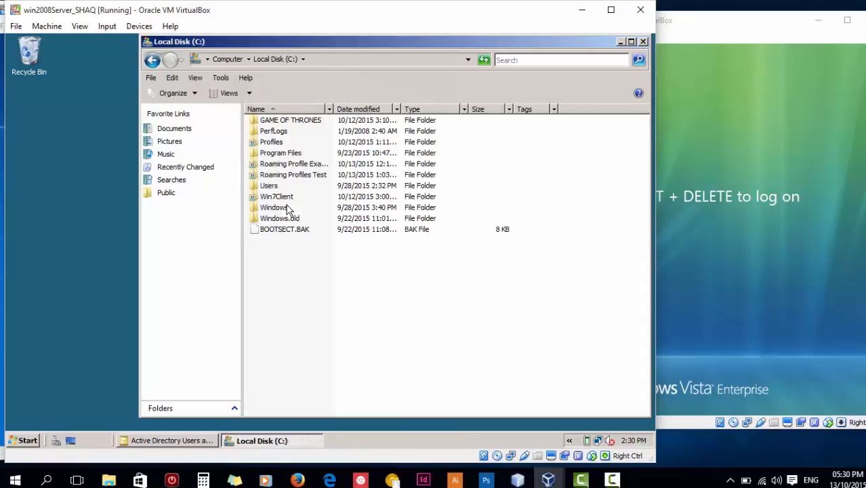
Create a new folder named 'Home Folder Test' on the C: drive.
right_click(326, 263)
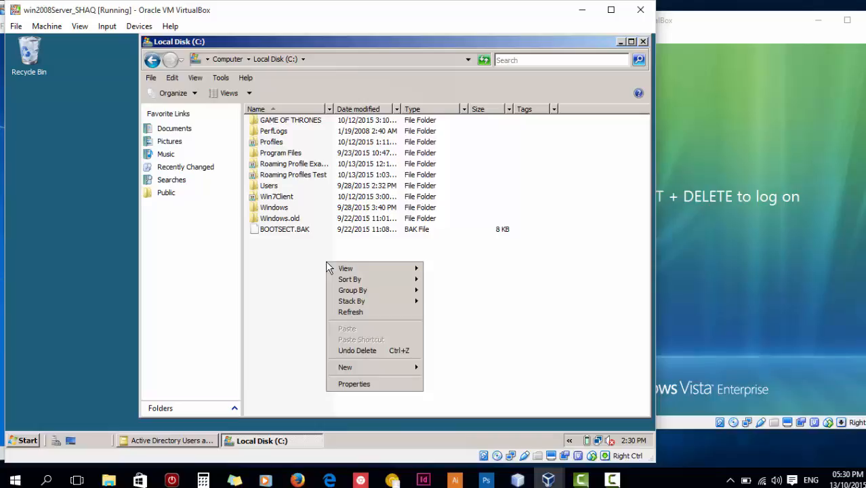
mouse_move(398, 377)
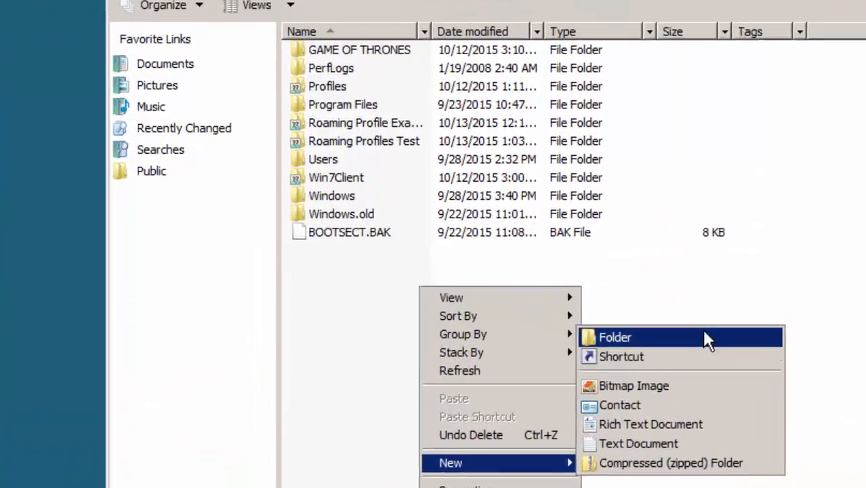
left_click(498, 288)
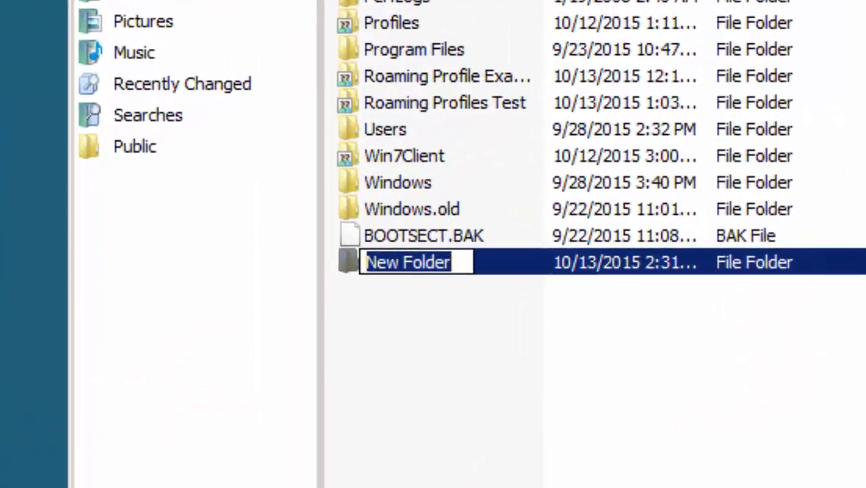
type("Home Folde")
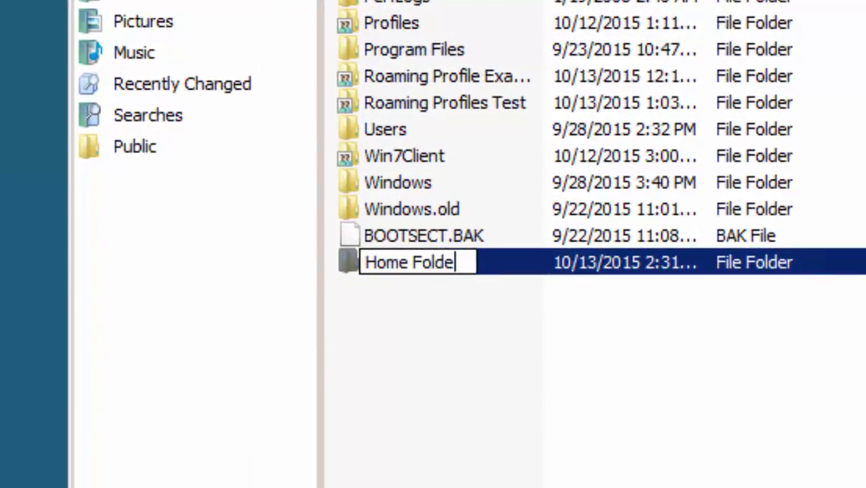
type("r Test")
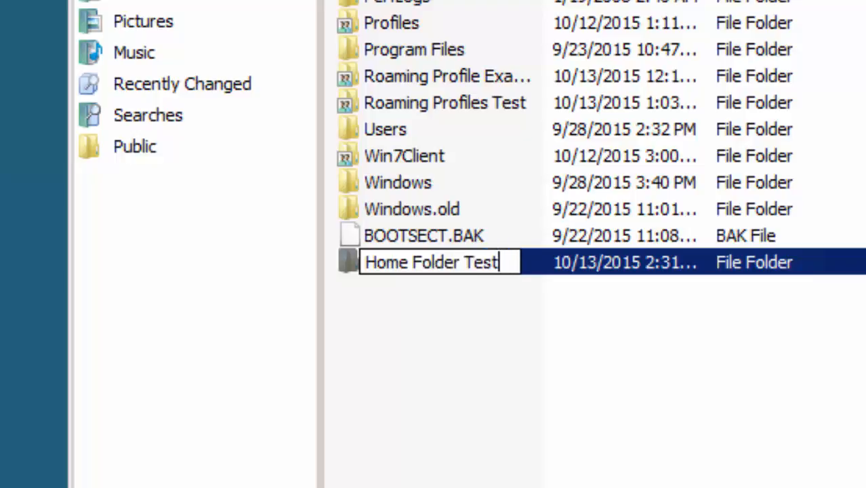
key("Return")
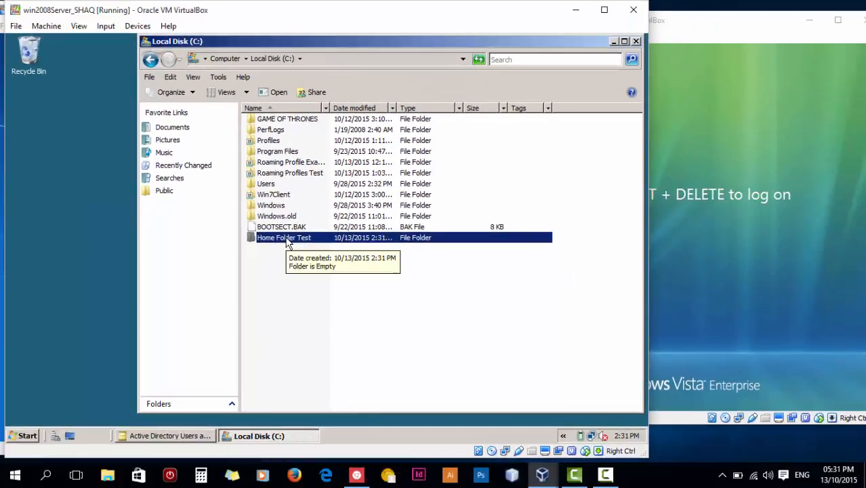
Share Home Folder Test with the test user at Co-owner permission level.
right_click(439, 265)
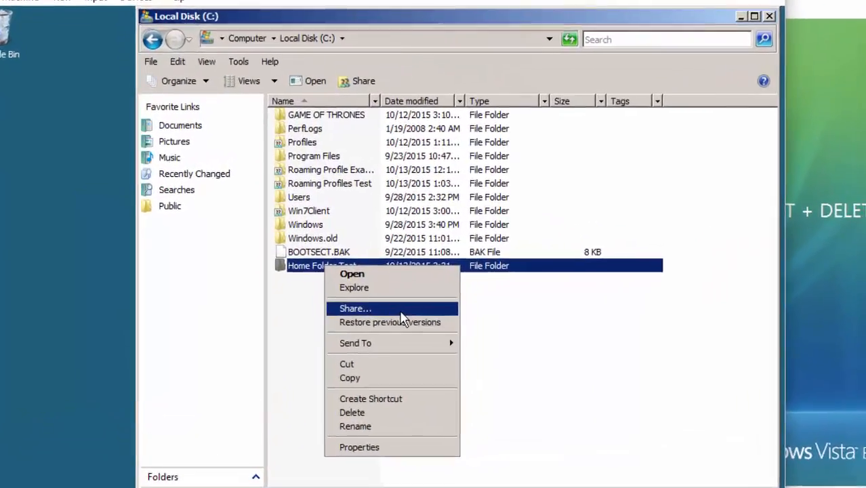
left_click(401, 314)
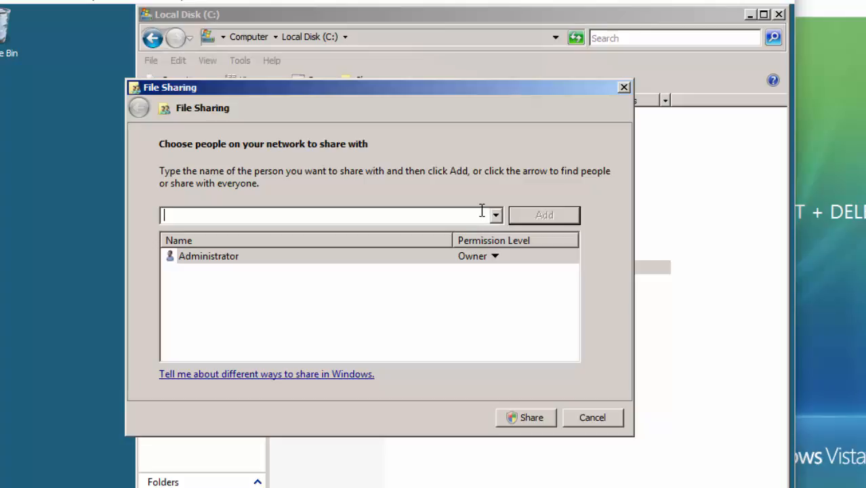
type("Minnie Mouse")
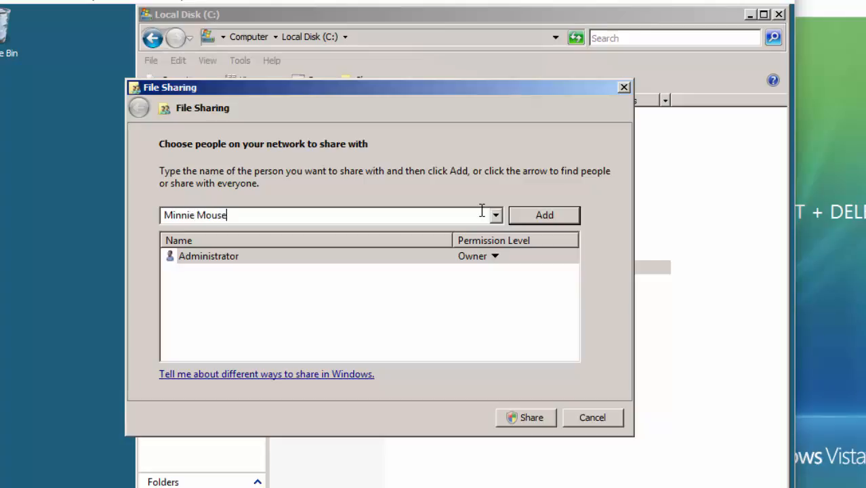
key("Return")
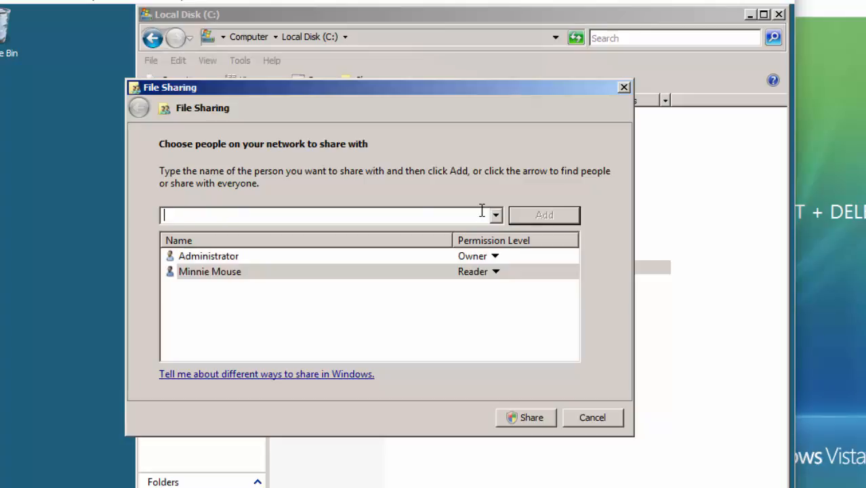
left_click(496, 271)
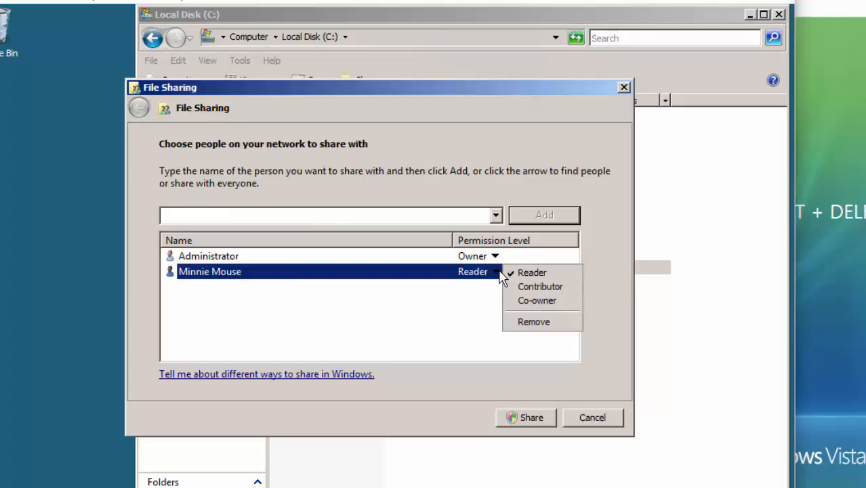
left_click(537, 300)
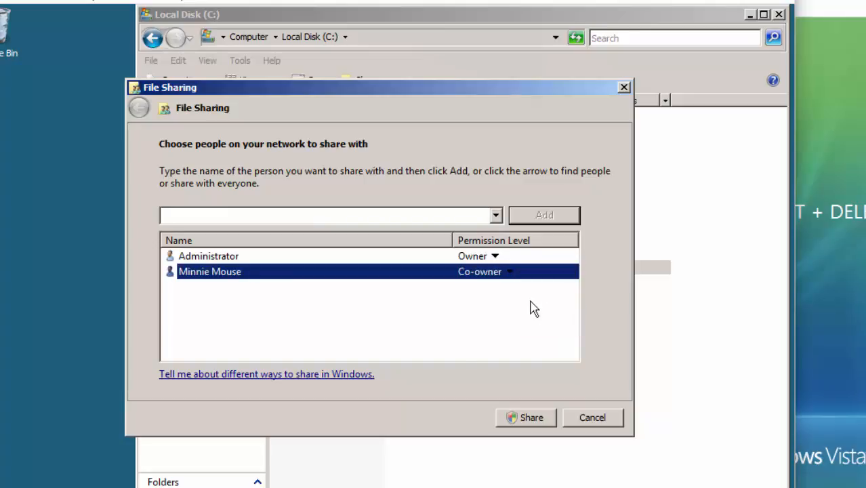
left_click(538, 420)
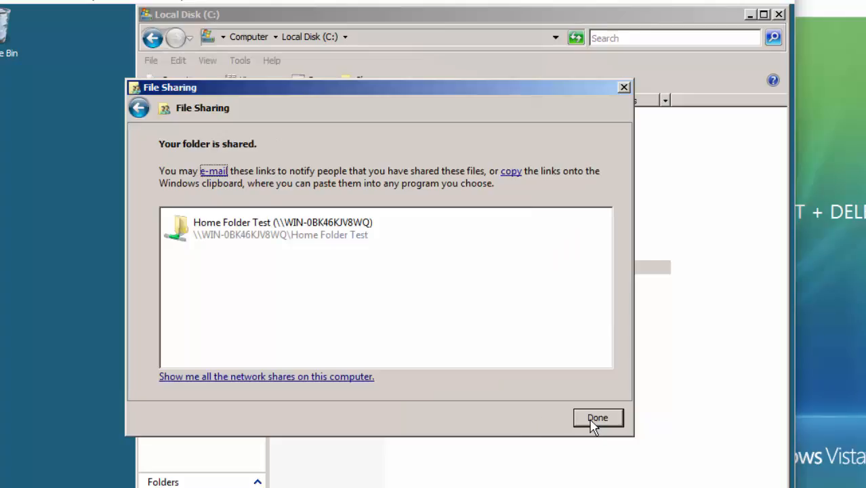
left_click(591, 420)
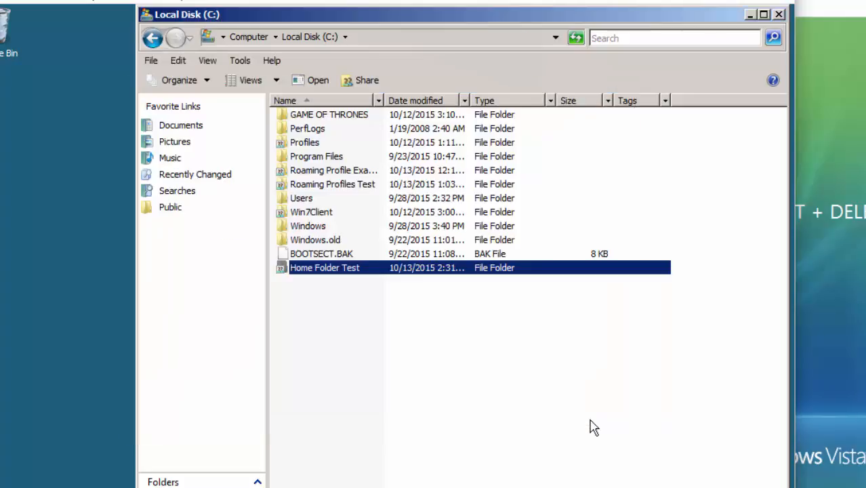
Open Home Folder Test's Properties and view its Sharing tab network path.
right_click(406, 269)
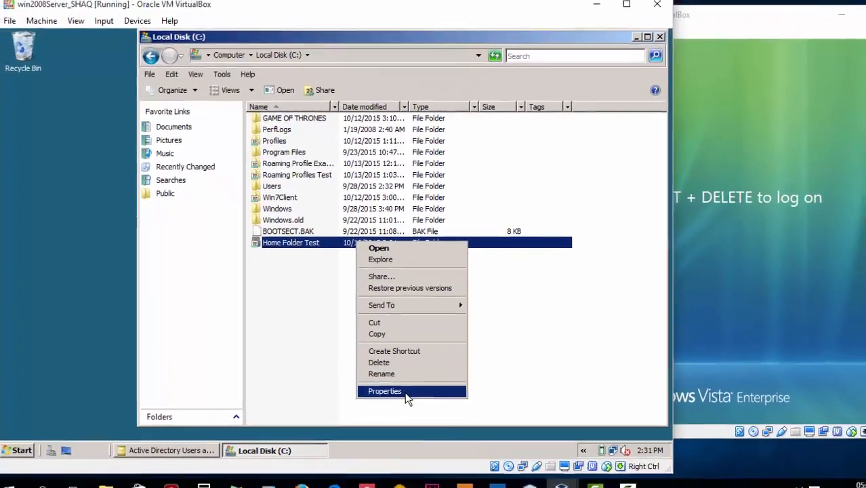
left_click(440, 450)
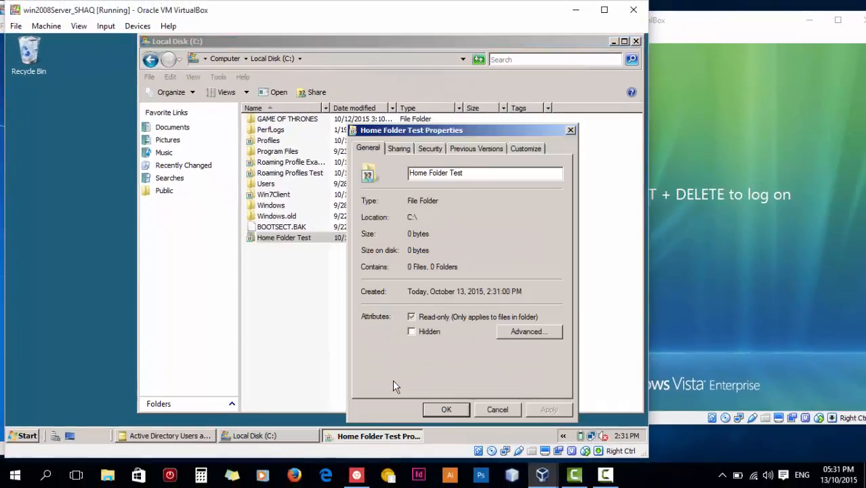
left_click(400, 150)
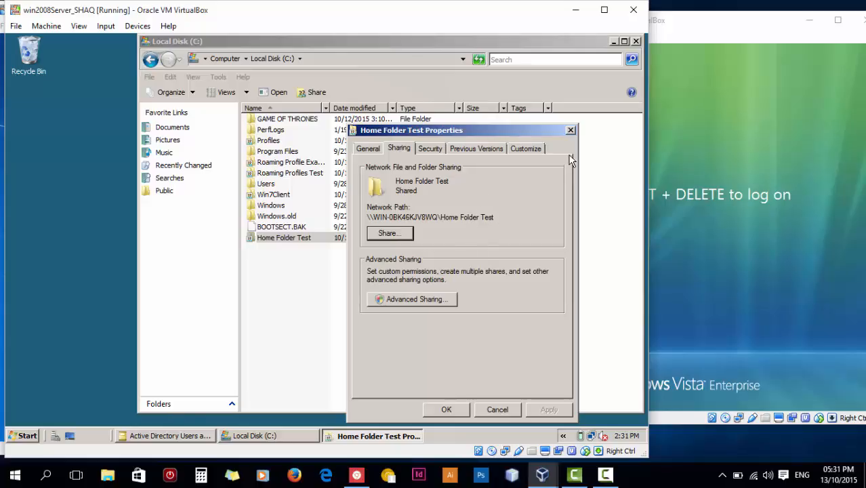
Open the Home Folder Test folder and reveal its path C:\Home Folder Test in the address bar.
left_click(323, 242)
right_click(324, 241)
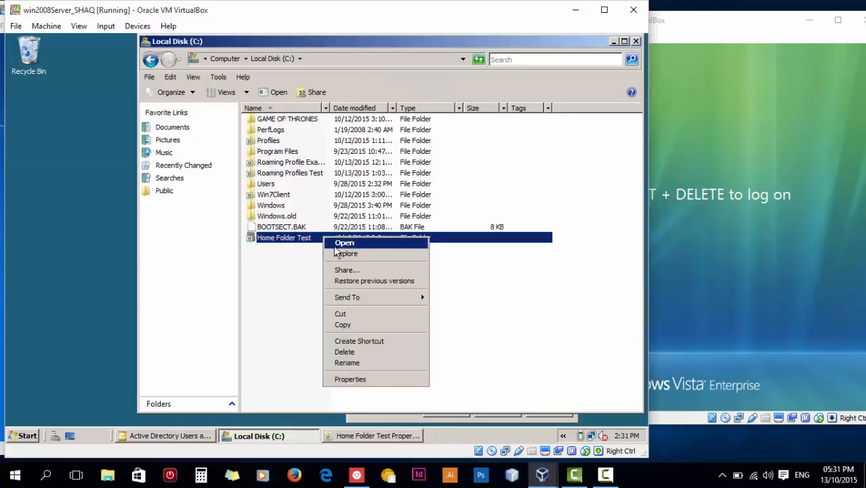
key("Return")
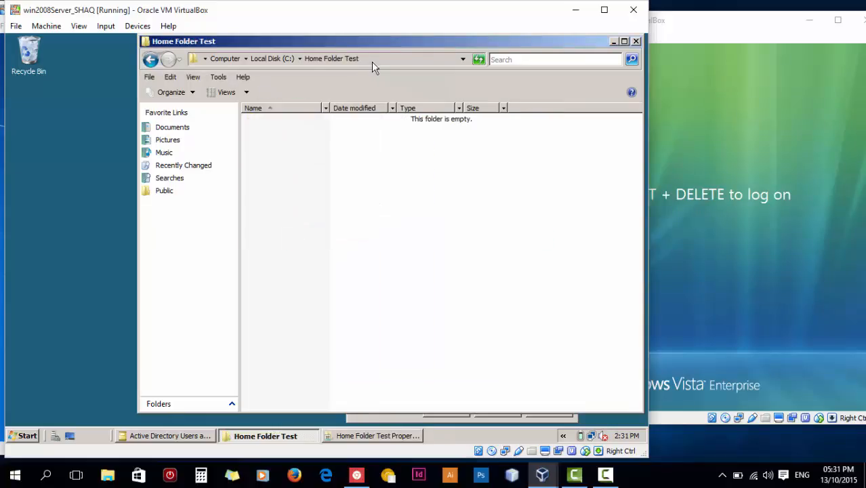
left_click(373, 59)
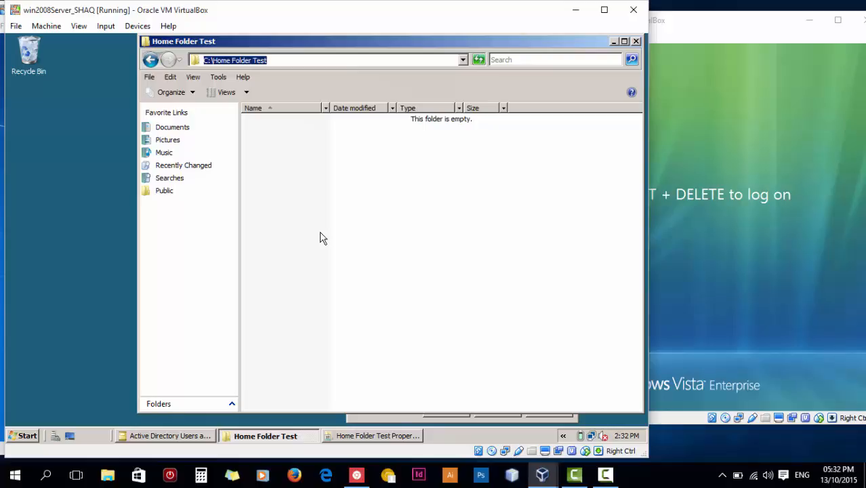
Reopen the test user's Profile tab, select the home folder Local path, and reveal the Home Folder Test path.
left_click(25, 435)
left_click(26, 435)
left_click(168, 437)
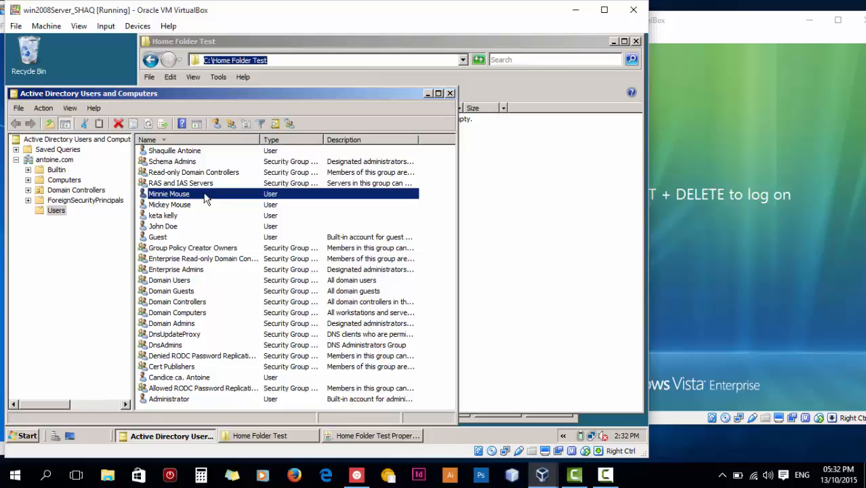
right_click(247, 199)
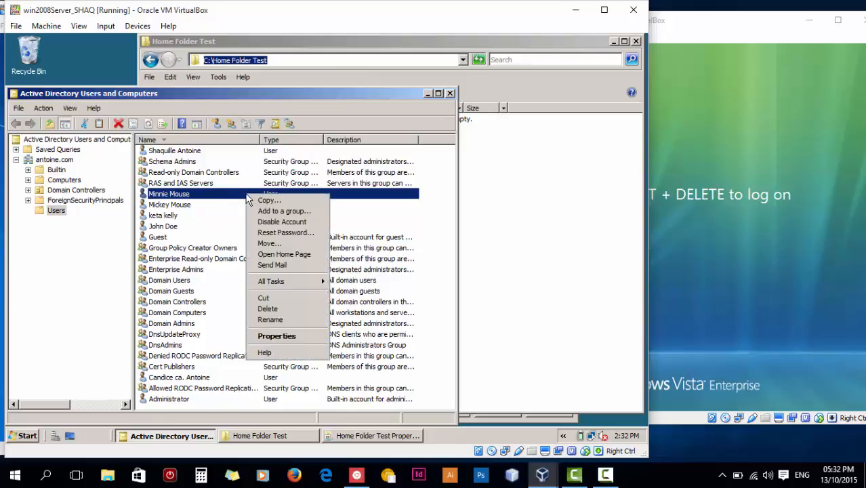
left_click(310, 337)
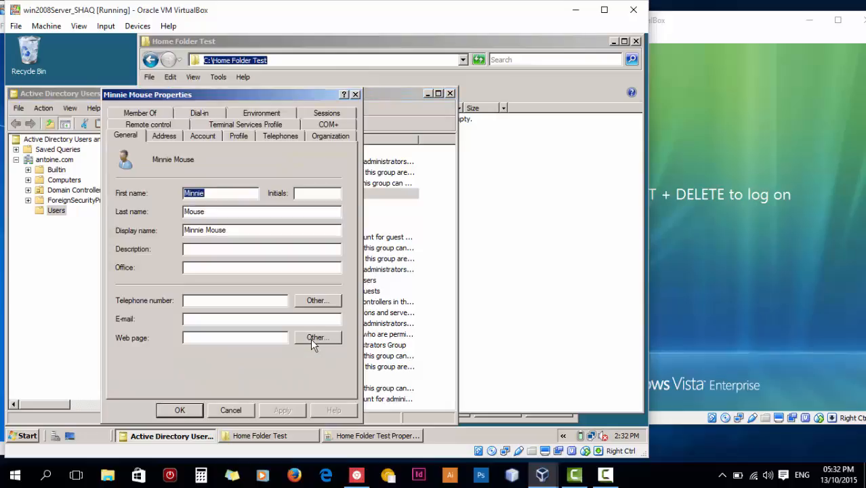
left_click(237, 136)
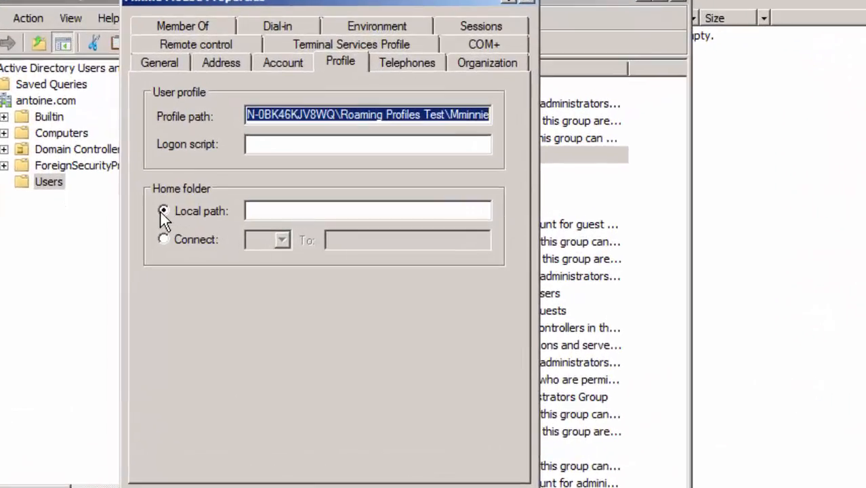
left_click(267, 210)
left_click(780, 166)
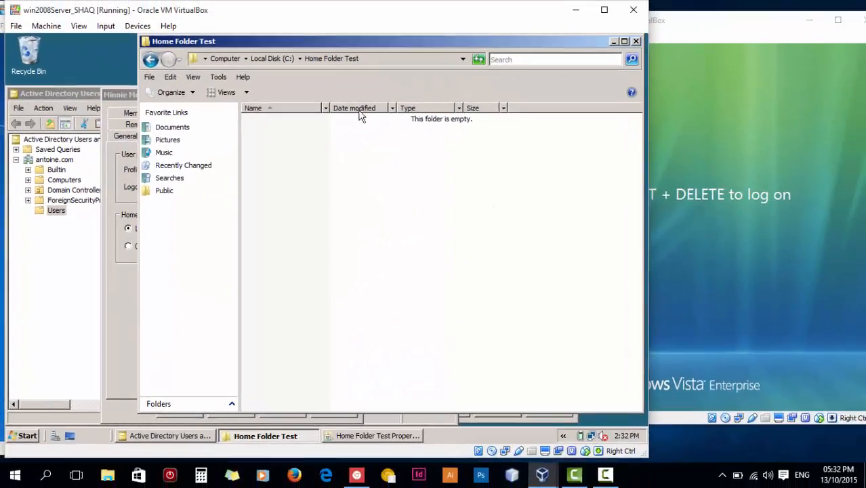
left_click(373, 60)
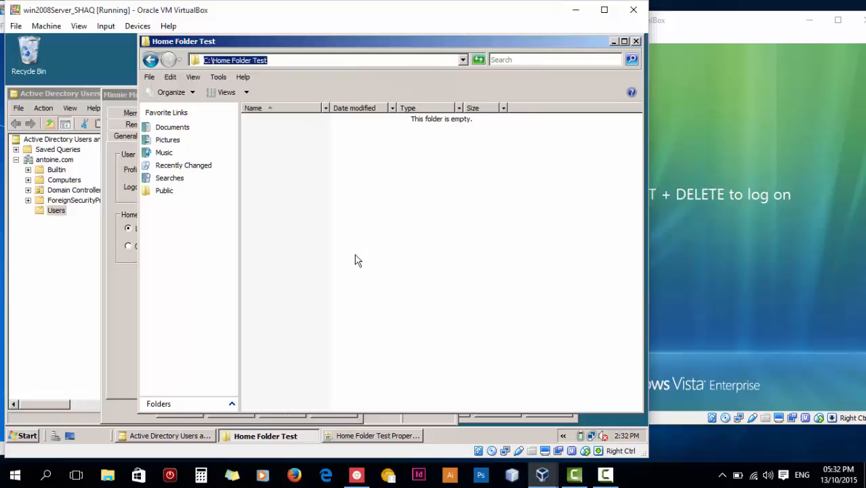
Open the Home Folder Test properties from the C: drive and select its share network path.
left_click(350, 194)
key("BackSpace")
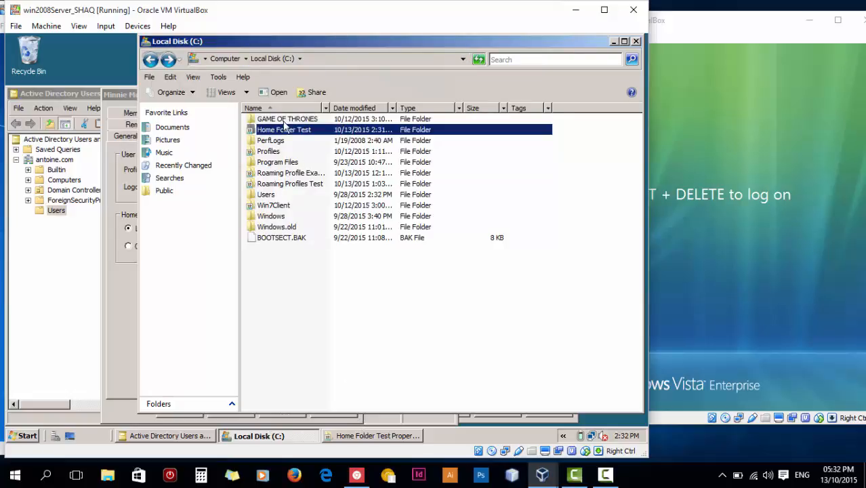
right_click(312, 133)
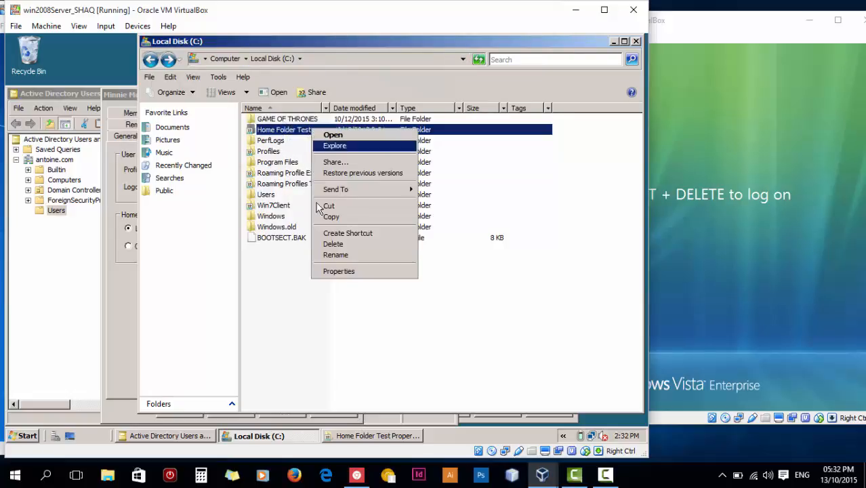
left_click(351, 273)
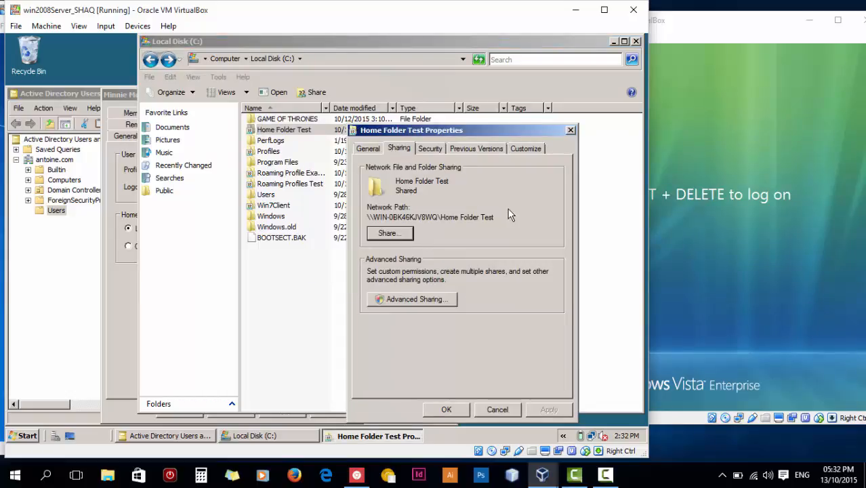
left_click_drag(504, 219, 355, 211)
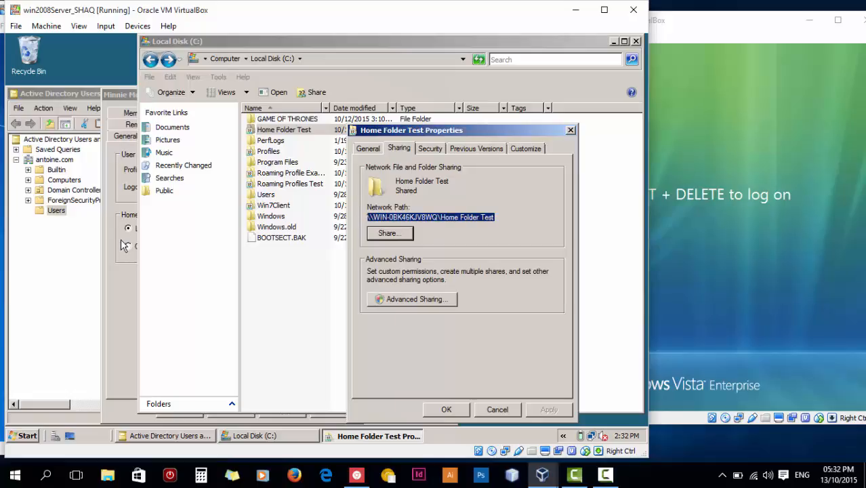
Open the Home Folder Test folder and copy its local path C:\Home Folder Test.
left_click(121, 279)
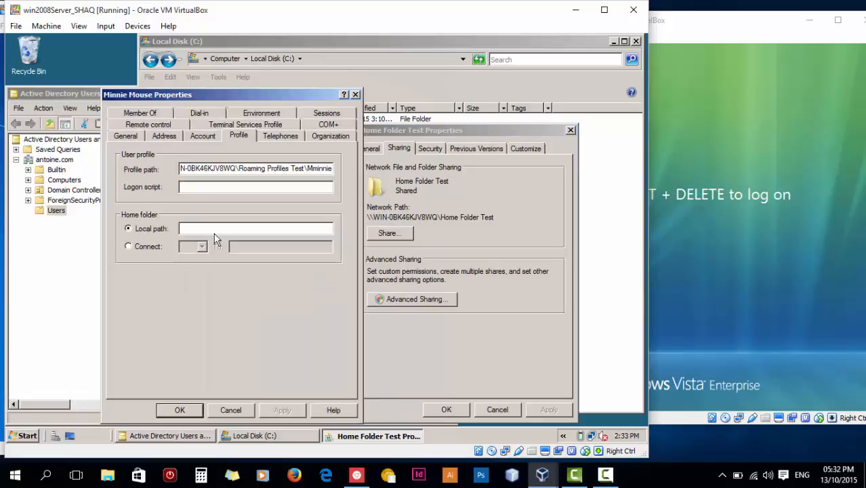
left_click(262, 225)
left_click(333, 60)
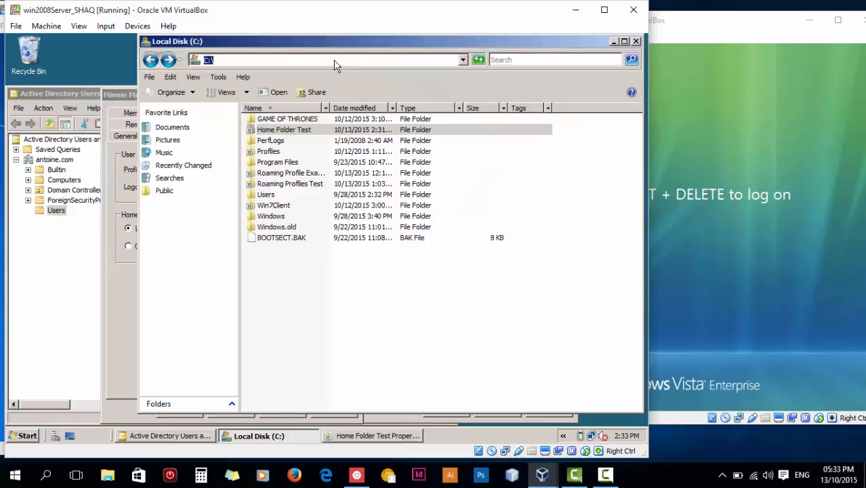
double_click(284, 129)
left_click(382, 58)
key("ctrl+c")
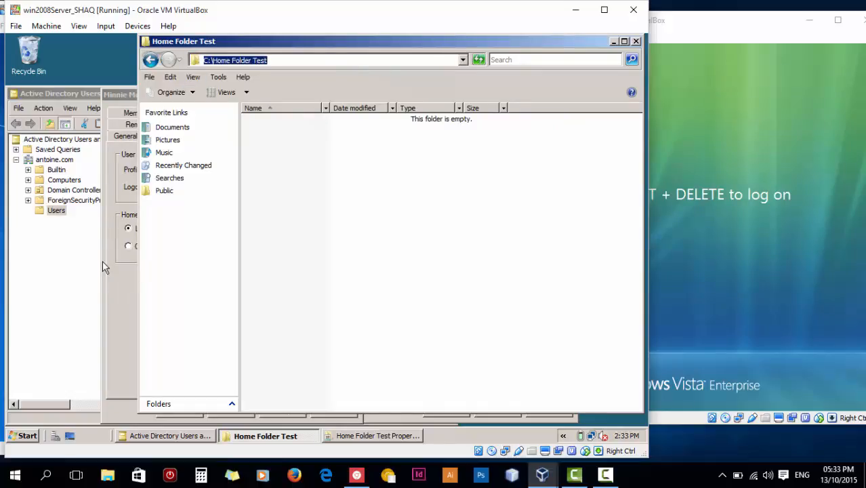
left_click(132, 278)
Set the home folder Local path to C:\Home Folder Test\%username% and apply it.
key("ctrl+v")
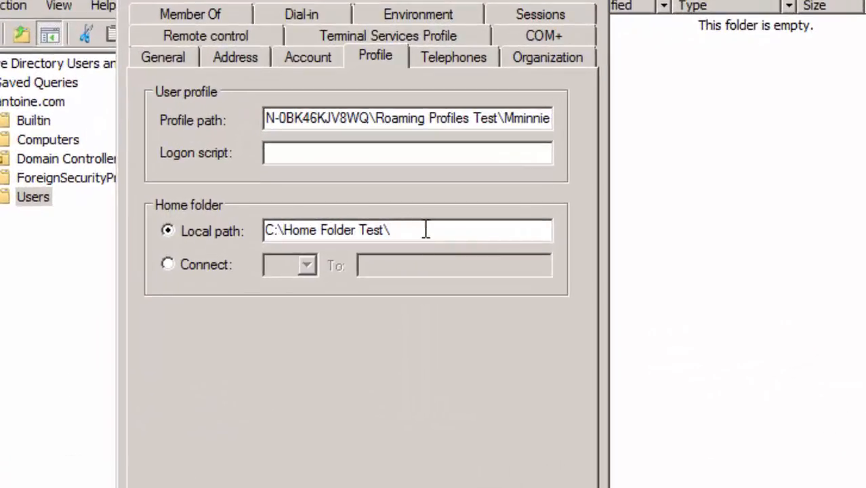
type("\\%username")
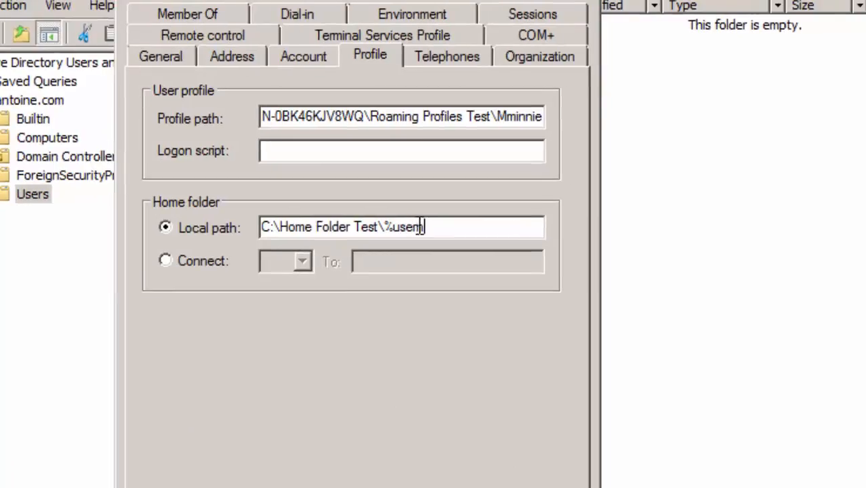
type("%")
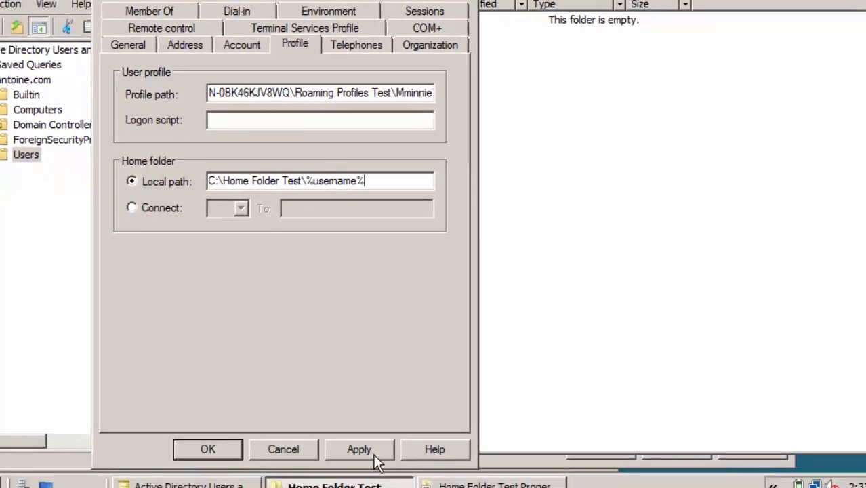
left_click(372, 451)
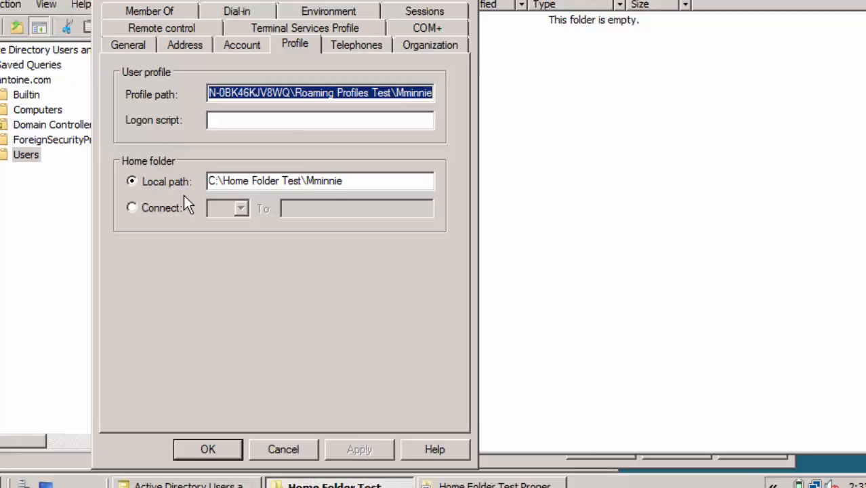
Switch the home folder to Connect using drive letter Z:.
left_click(153, 207)
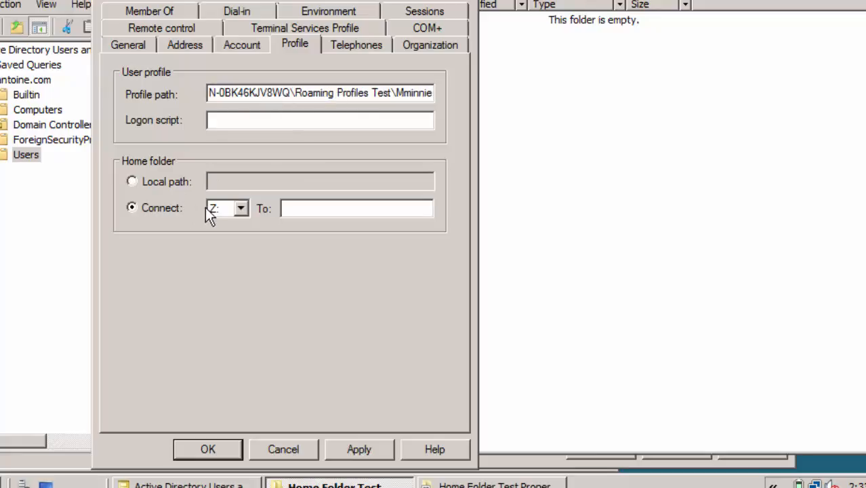
left_click(241, 208)
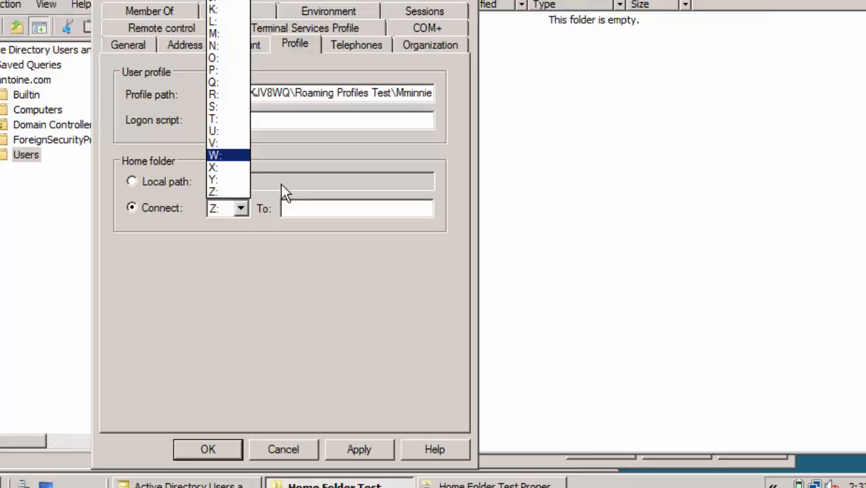
left_click(314, 212)
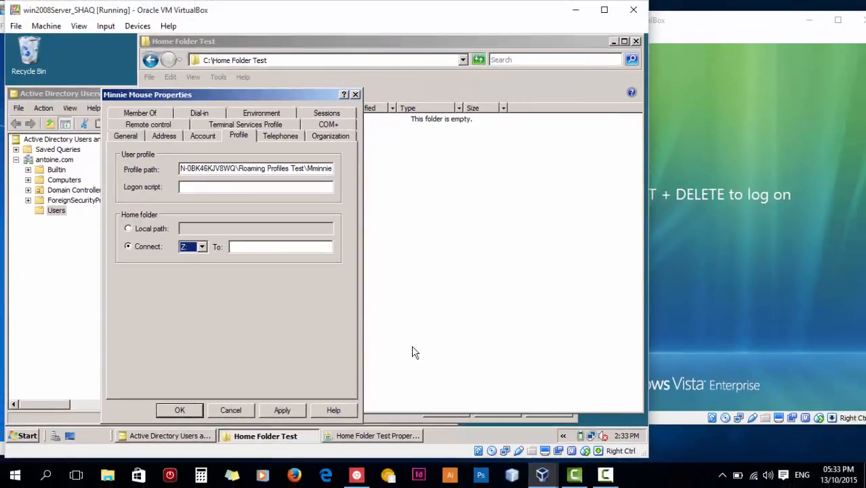
Open the Home Folder Test sharing properties showing \\WIN-0BK46KJV8WQ\Home Folder Test.
left_click(439, 344)
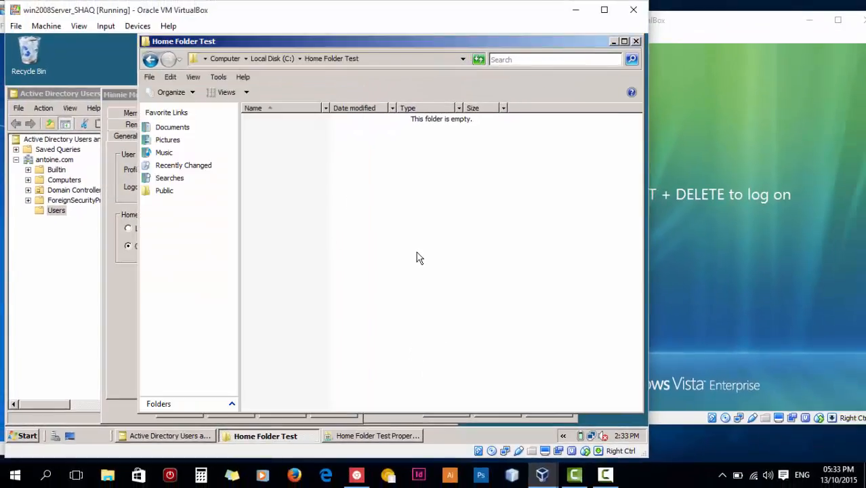
key("BackSpace")
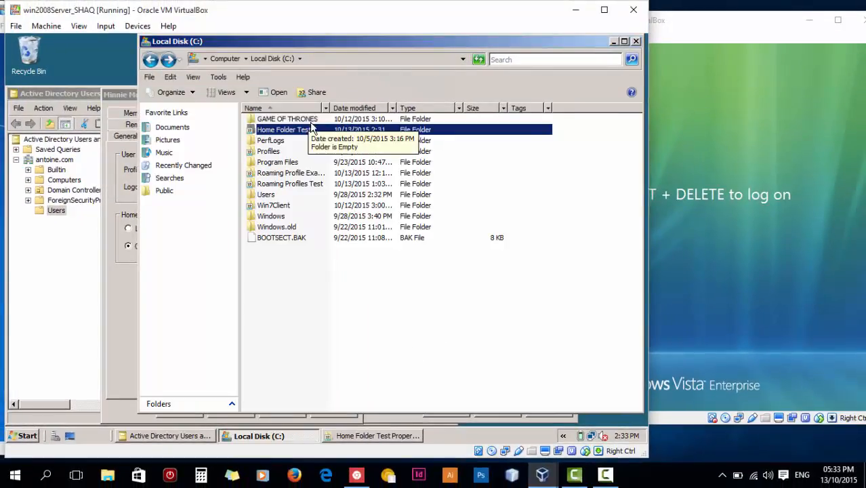
right_click(310, 127)
left_click(370, 266)
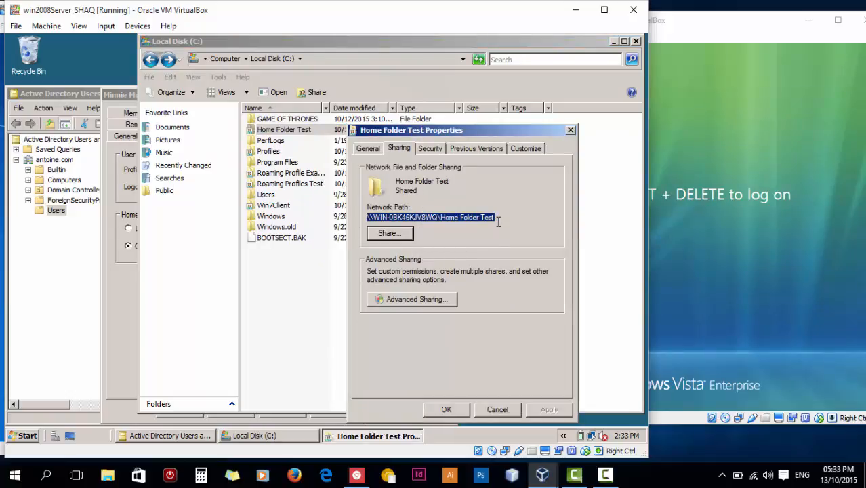
Close the Home Folder Test properties and minimize the C: drive window.
left_click(129, 294)
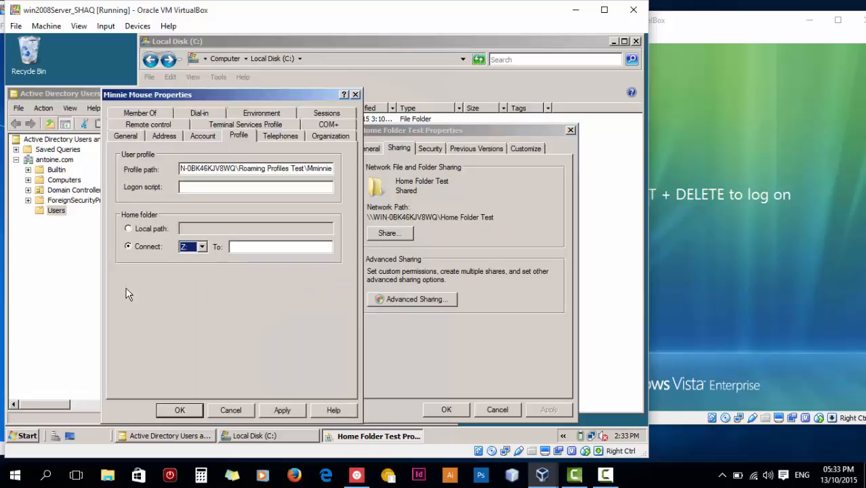
left_click(469, 223)
left_click(570, 130)
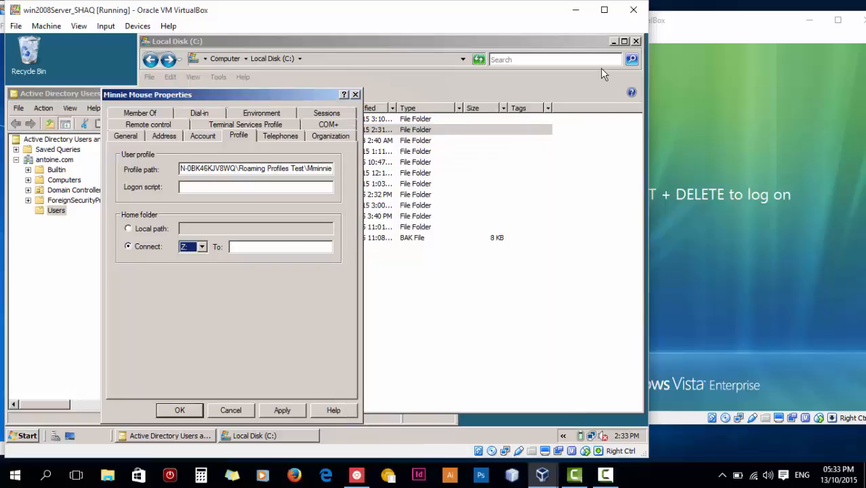
left_click(601, 87)
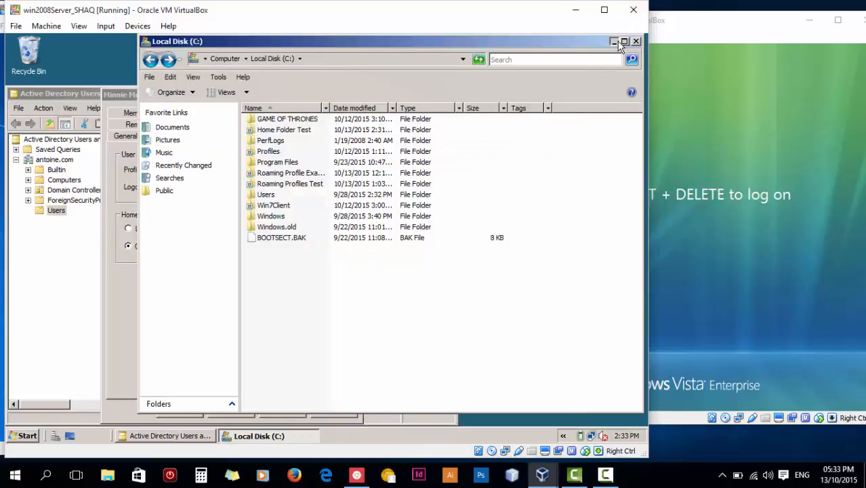
left_click(614, 42)
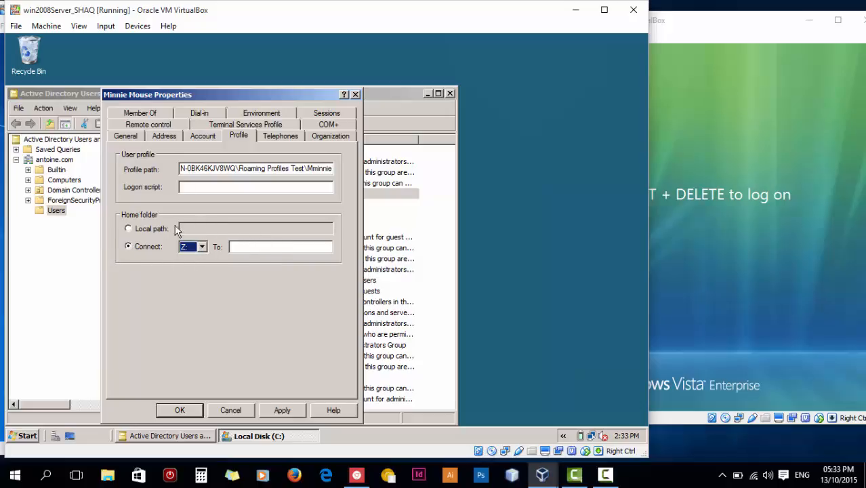
Revert to the Local path home folder, save and close Properties, then minimize Active Directory Users and Computers.
left_click(147, 225)
left_click(293, 230)
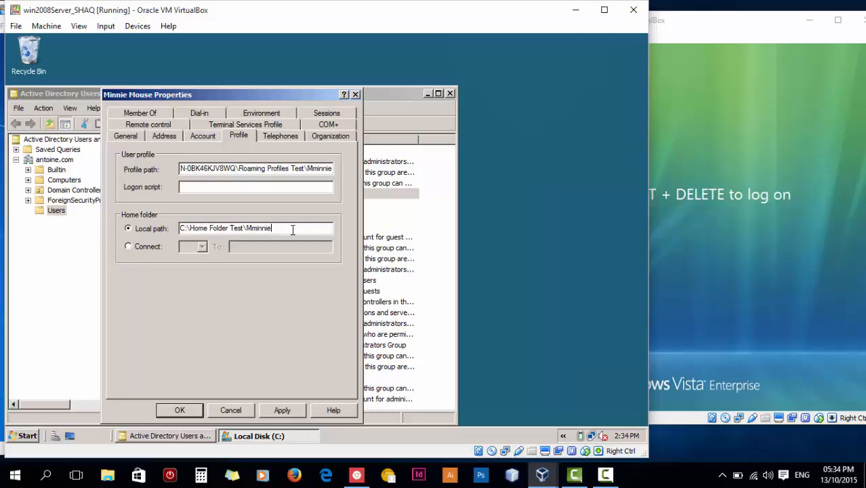
left_click(282, 410)
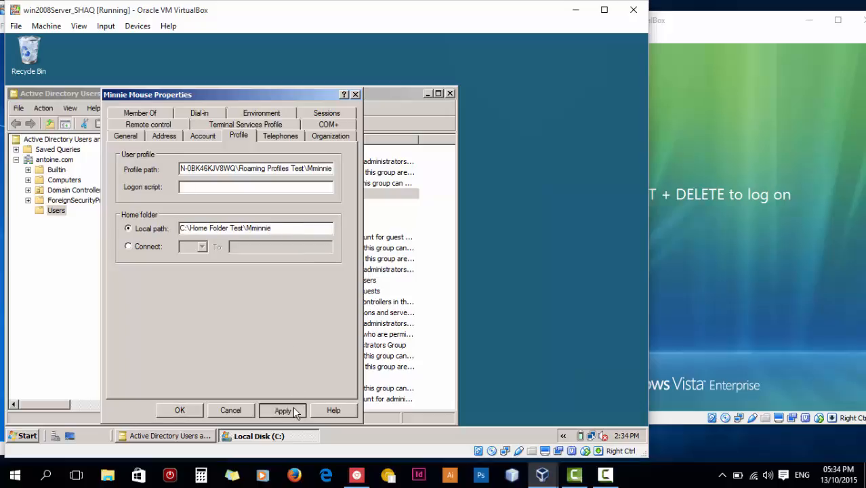
left_click(180, 409)
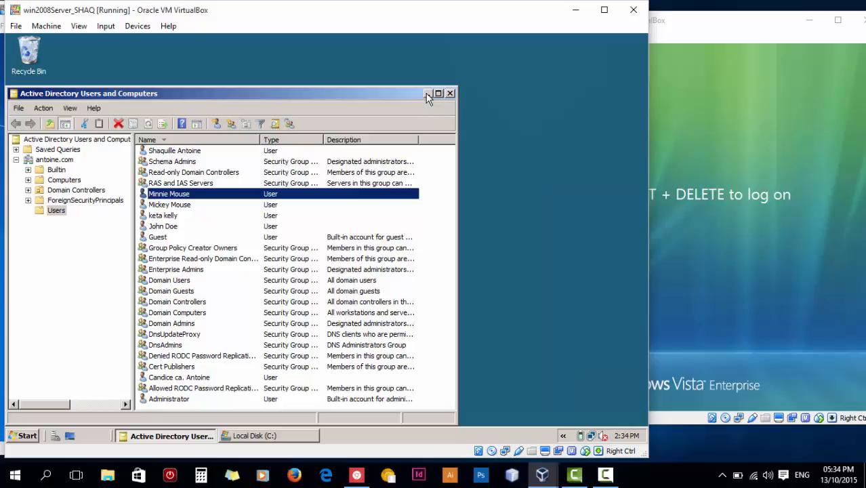
left_click(429, 95)
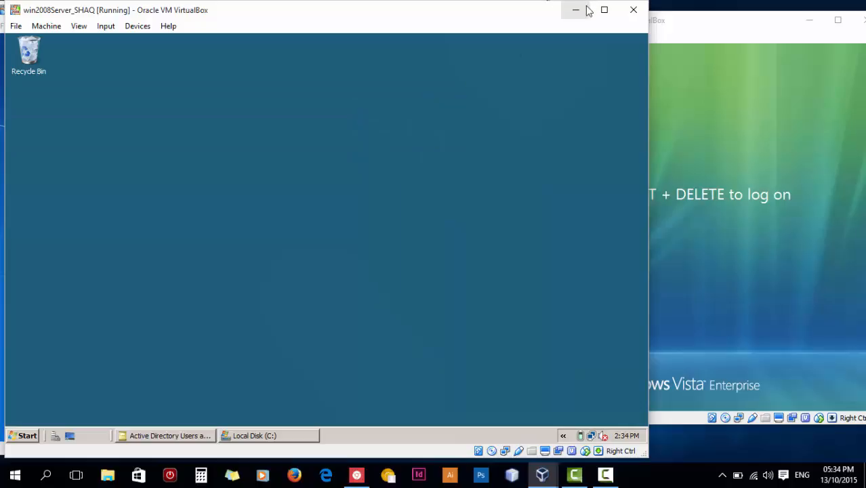
Switch to the Windows 7 VM and log on to the domain with the test user's password.
left_click(575, 9)
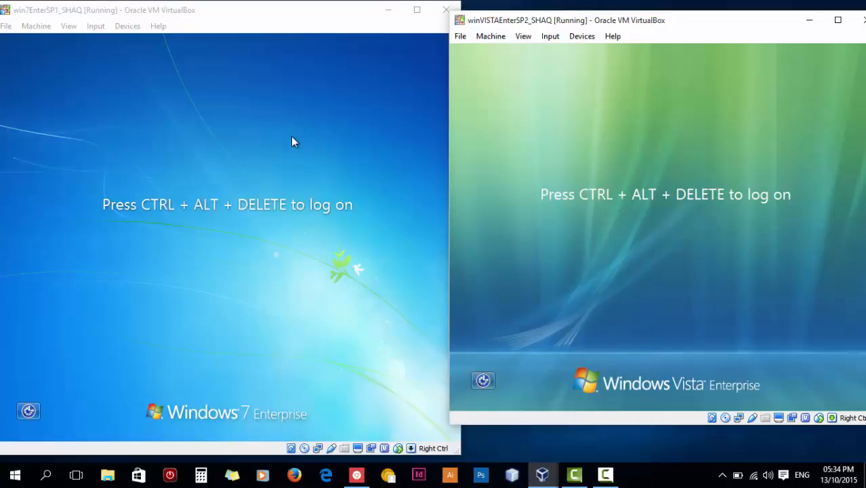
left_click(292, 138)
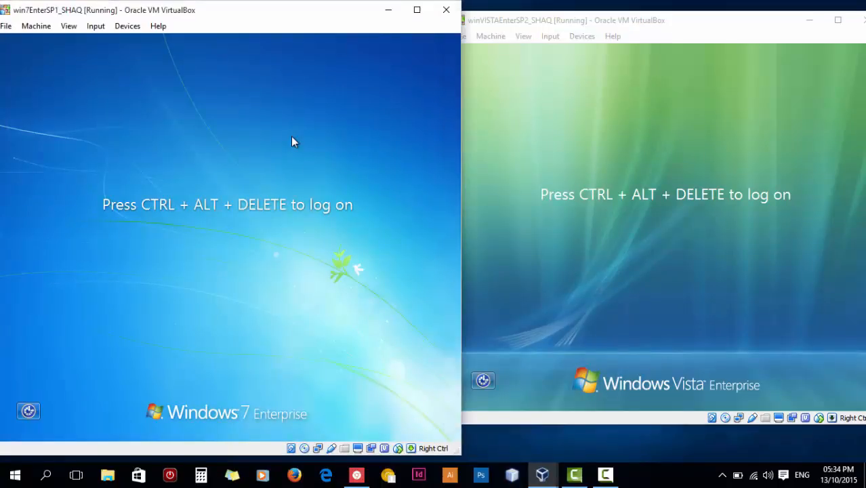
key("ctrl+alt+Delete")
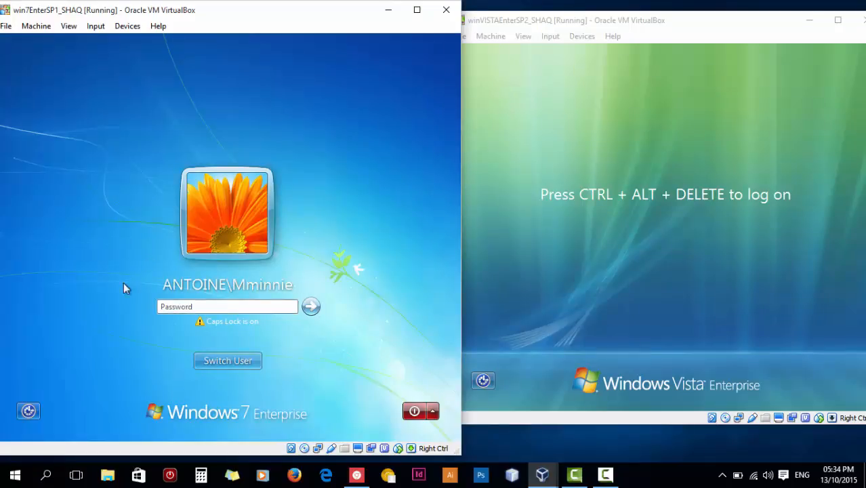
type("********")
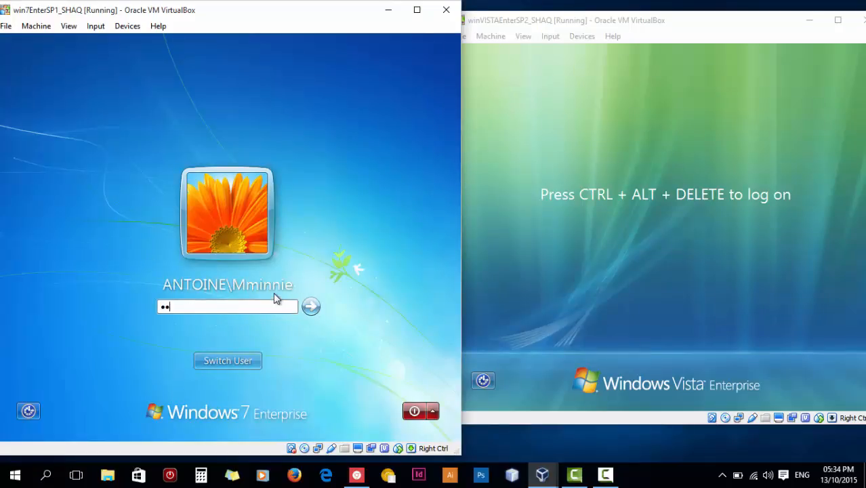
key("Return")
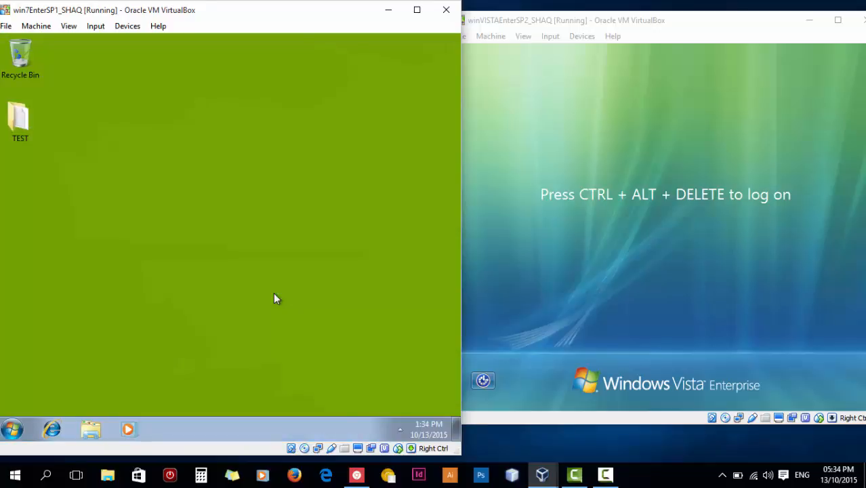
Open Computer from the Start menu, launch Map network drive, and select drive letter S:.
left_click(11, 429)
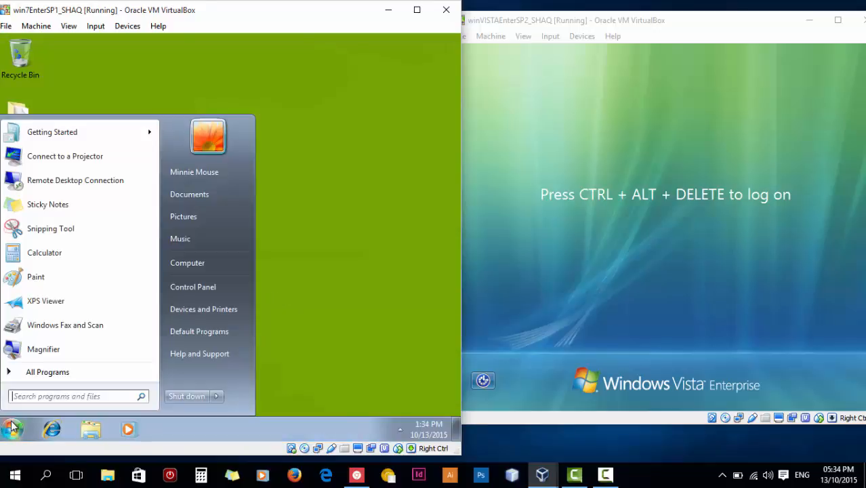
left_click(216, 262)
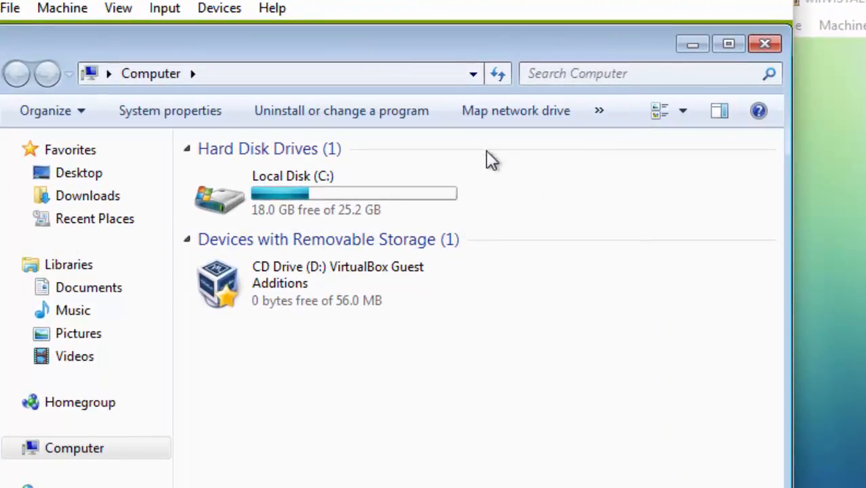
left_click(531, 111)
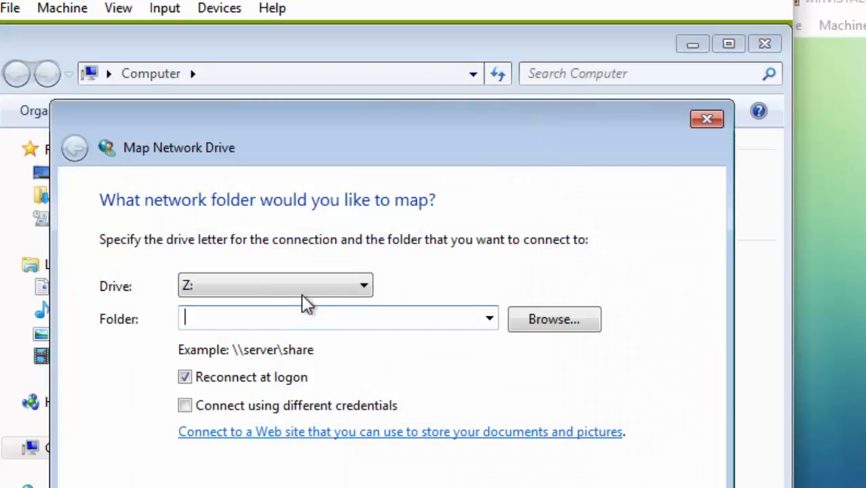
left_click(303, 293)
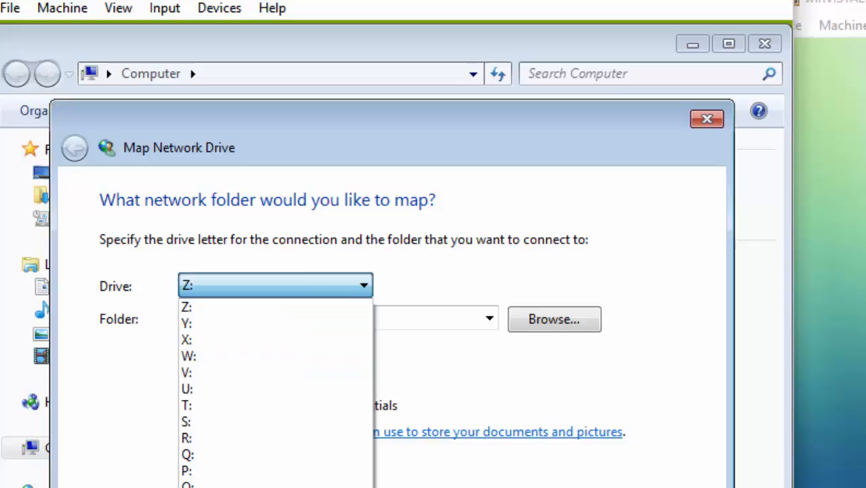
left_click(257, 424)
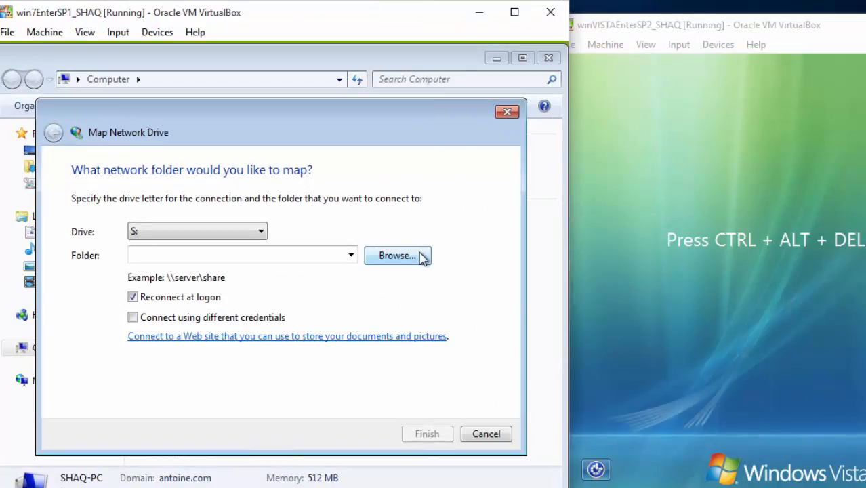
Browse to the Home Folder Test share on WIN-0BK46KJV8WQ and finish mapping it as S:.
left_click(398, 256)
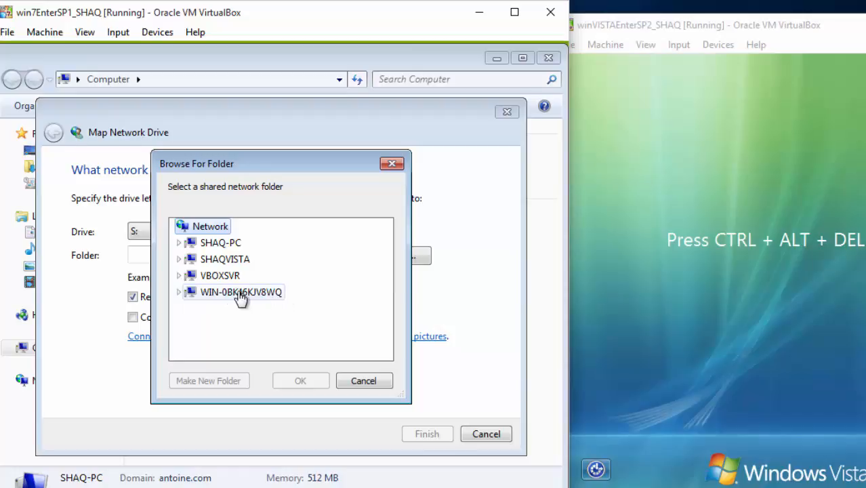
left_click(180, 292)
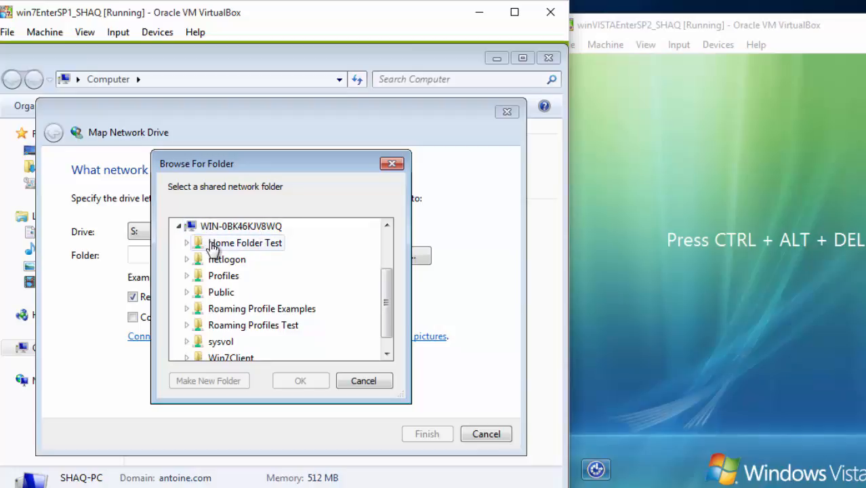
left_click(261, 249)
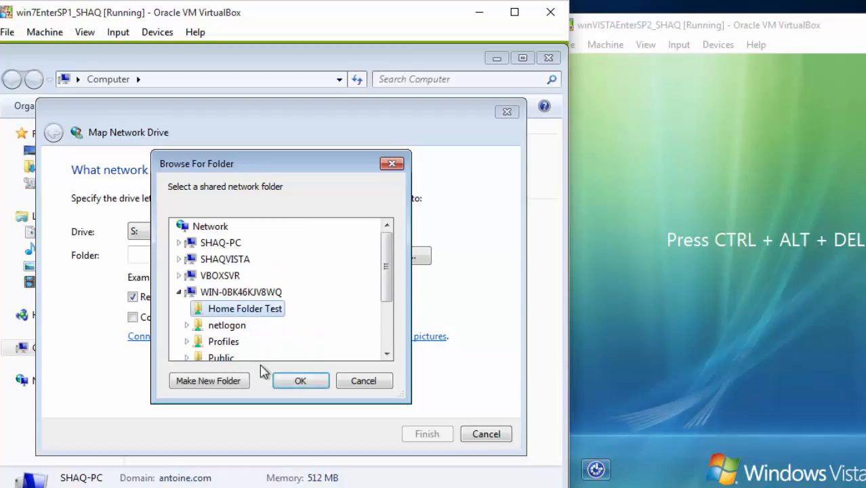
left_click(302, 381)
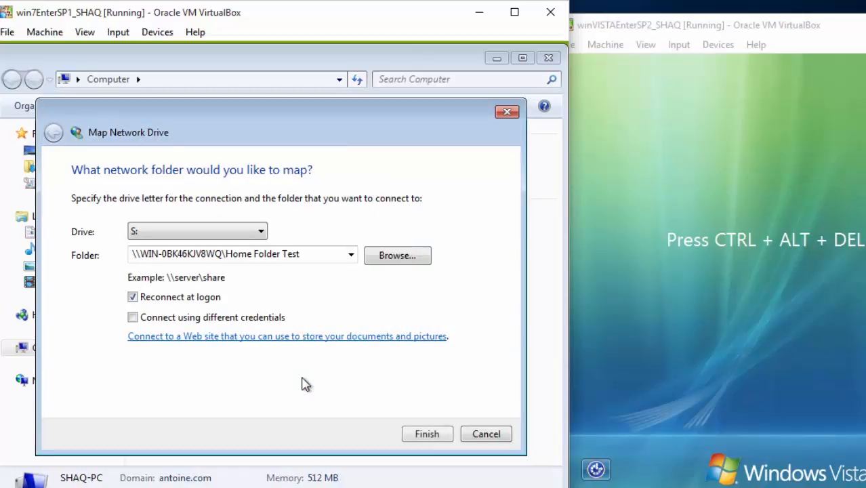
left_click(427, 434)
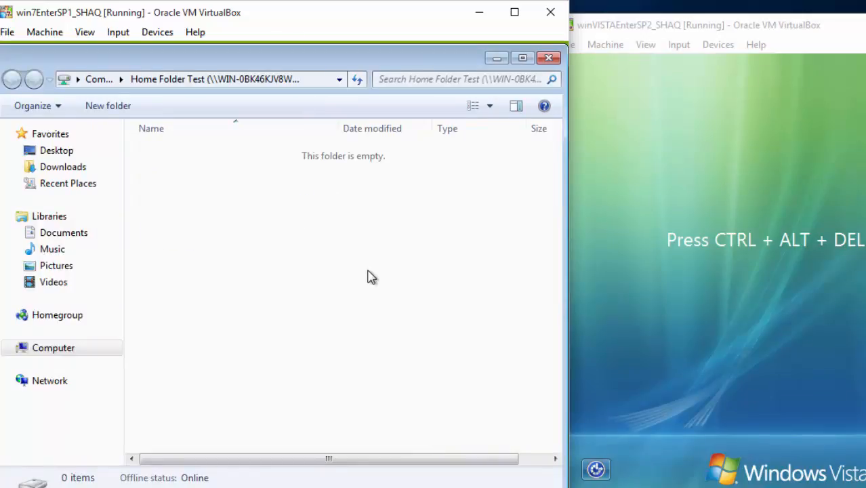
Go up to Computer, check the server VM, and select the new Home Folder Test (S:) drive.
key("alt+Up")
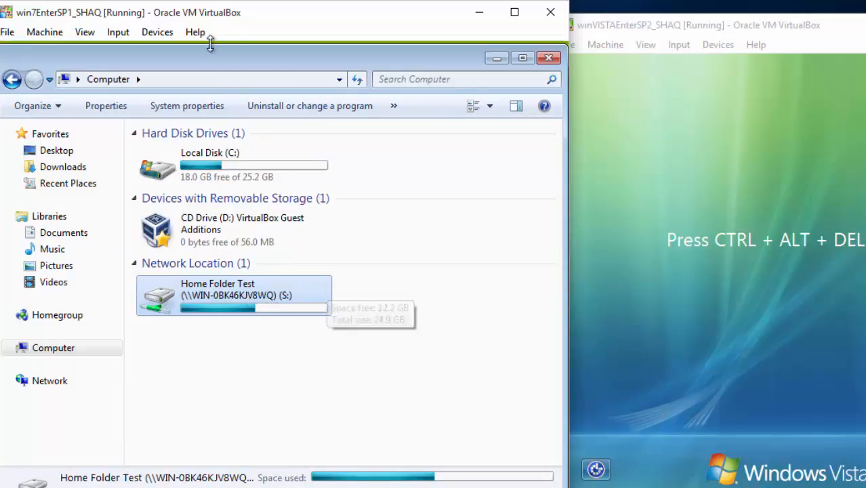
left_click_drag(223, 15, 711, 36)
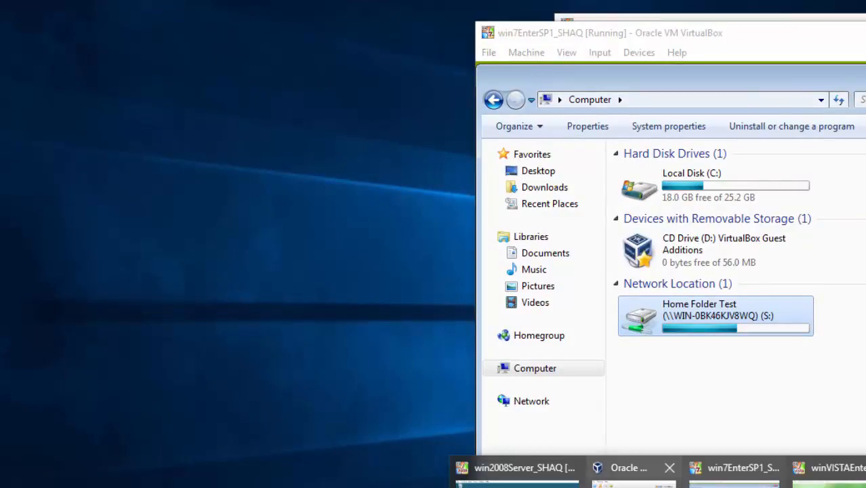
left_click(517, 482)
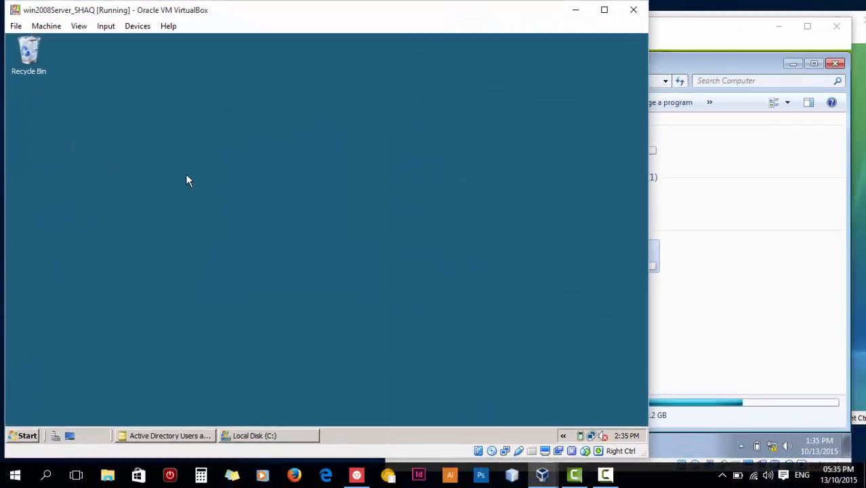
left_click(799, 290)
left_click(626, 254)
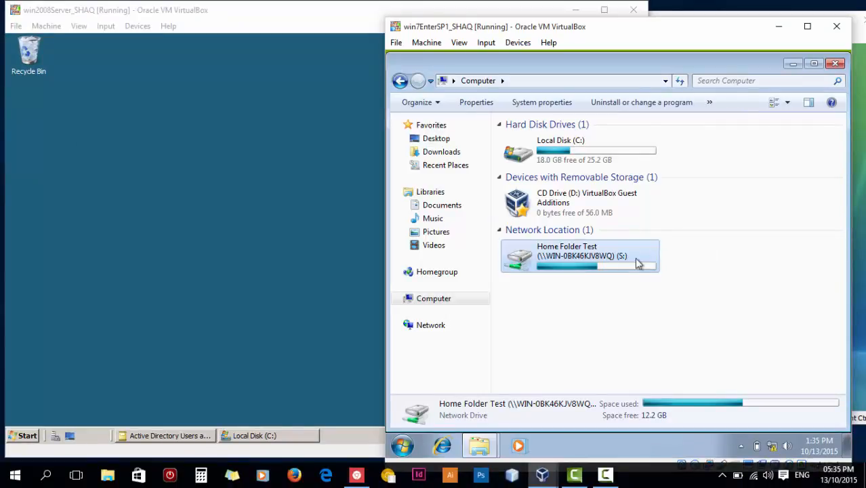
Open drive S: and create a text document named 'HELLO SERVER!' in it.
double_click(601, 267)
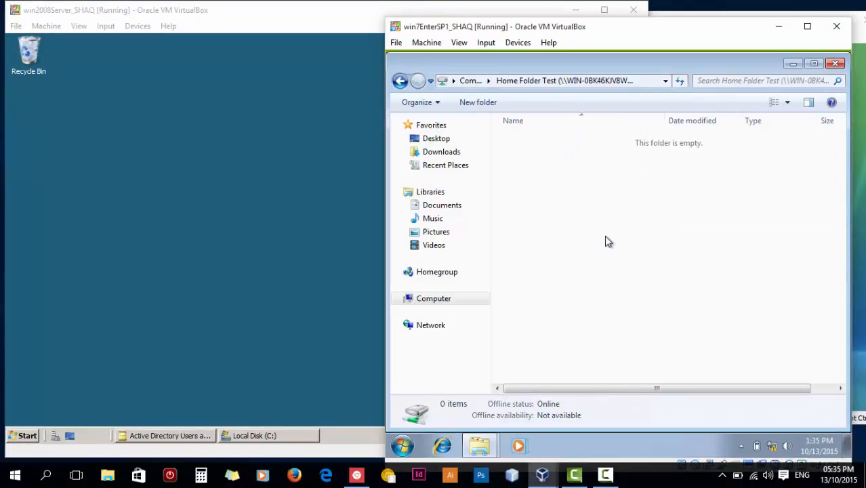
right_click(605, 237)
mouse_move(656, 357)
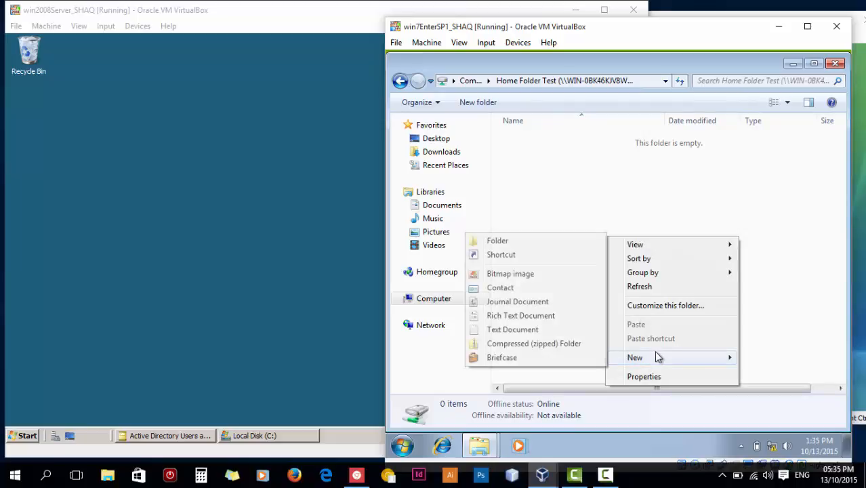
left_click(510, 330)
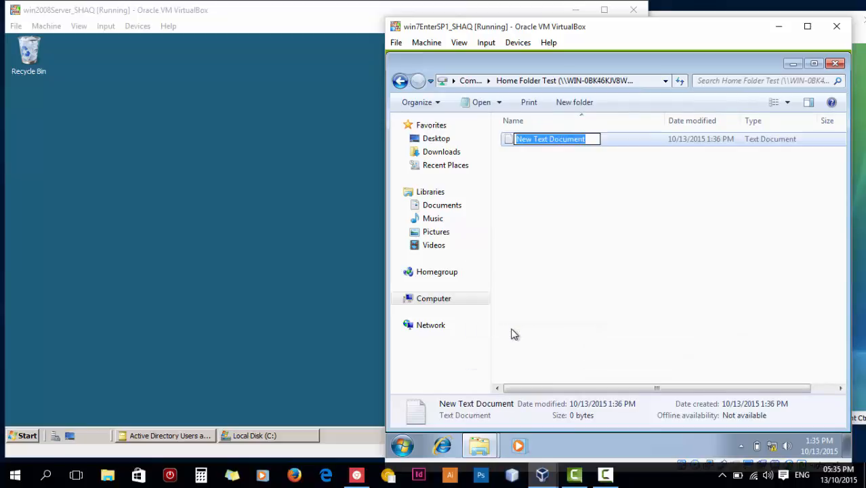
type("HELLO")
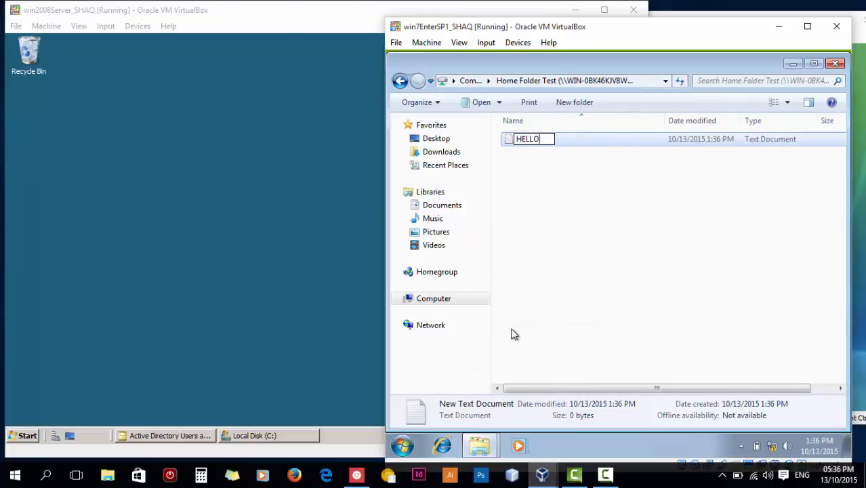
type(" SERVER!")
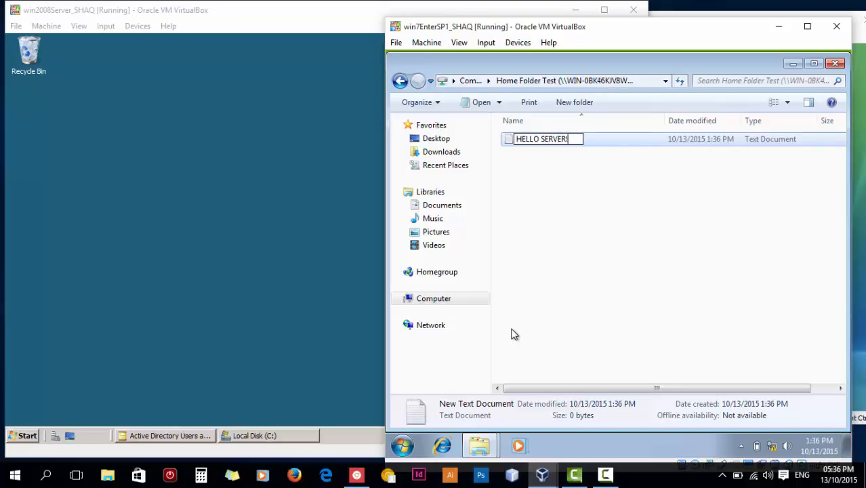
key("Return")
left_click(612, 276)
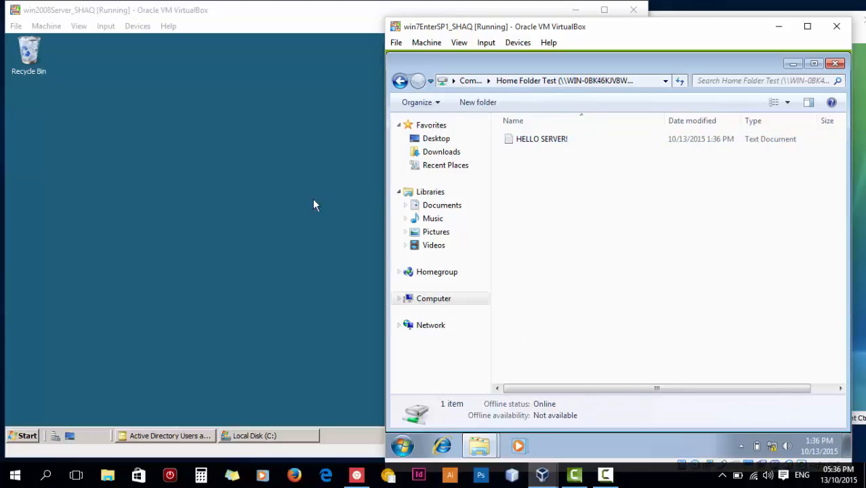
left_click(189, 206)
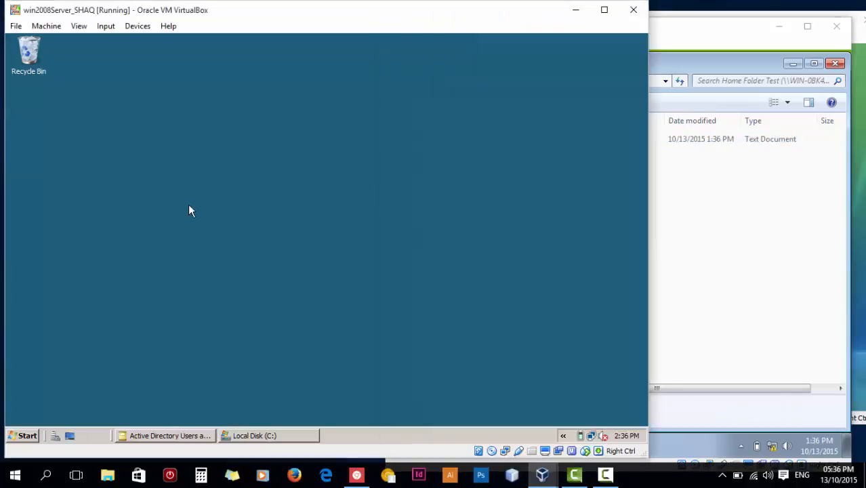
Browse from Computer to C:\Home Folder Test and select the HELLO SERVER! text file.
left_click(25, 435)
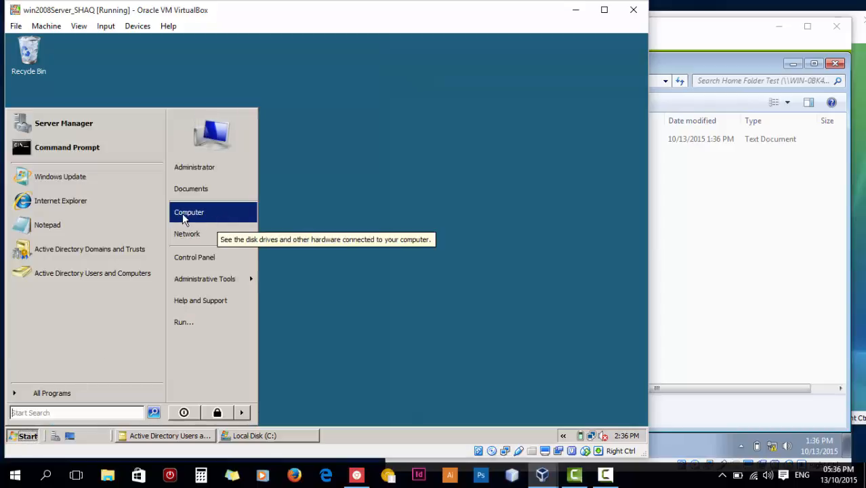
left_click(217, 218)
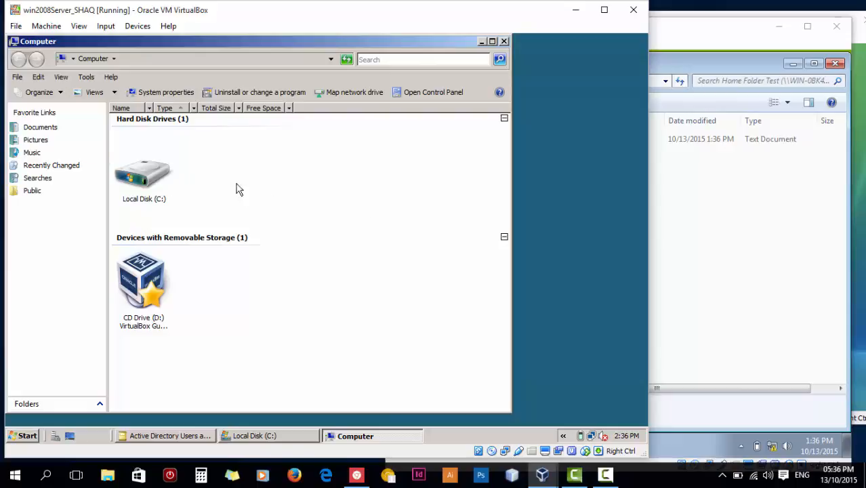
double_click(153, 176)
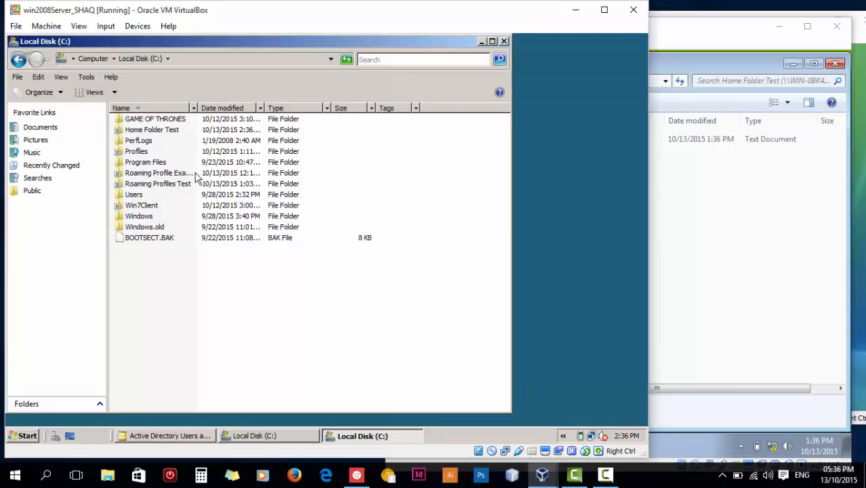
left_click(152, 129)
double_click(196, 132)
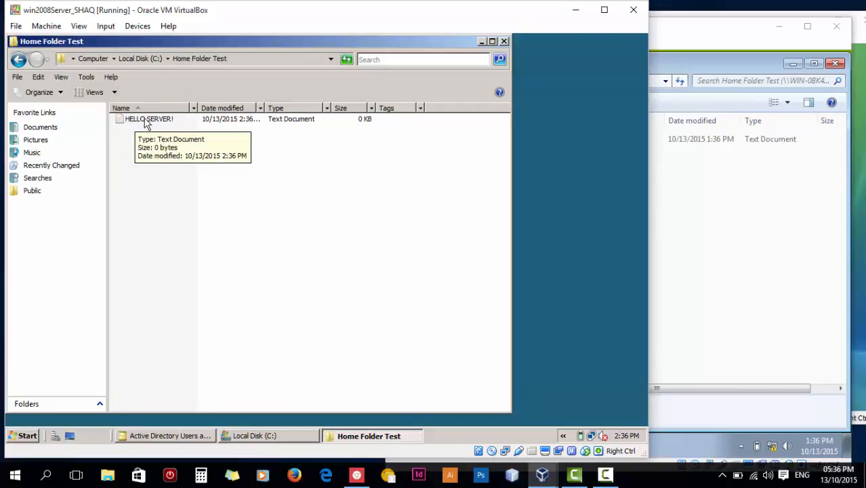
left_click(177, 125)
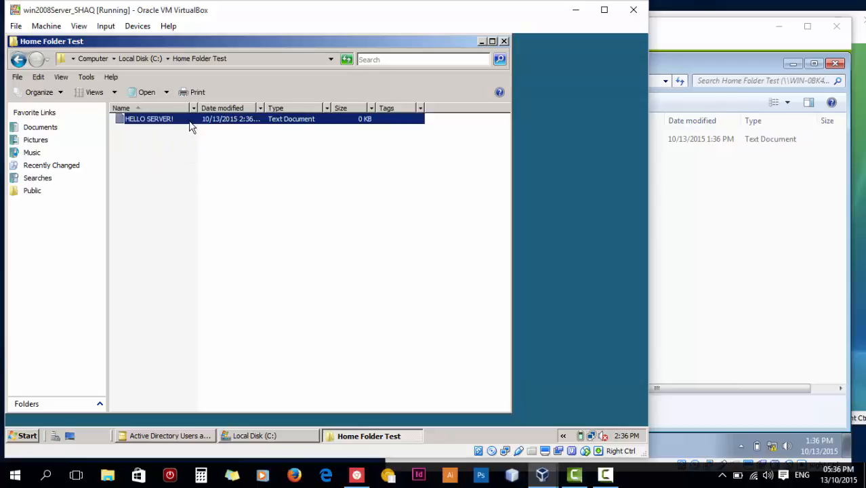
left_click(195, 136)
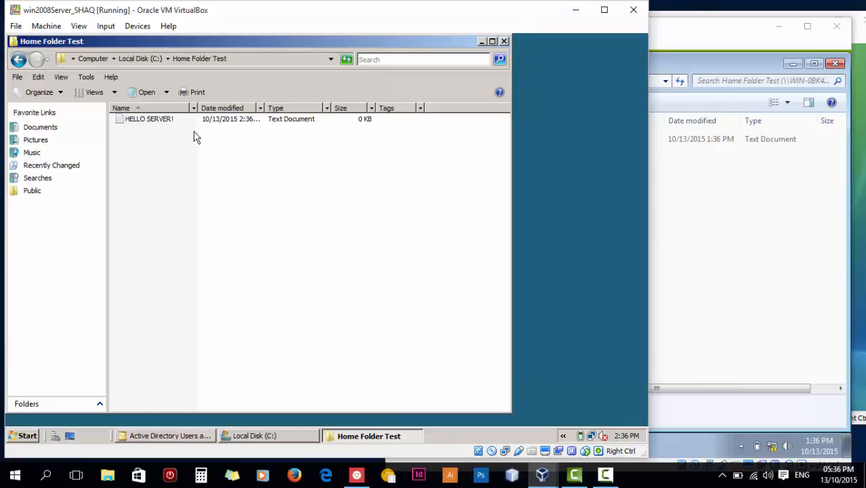
left_click(229, 121)
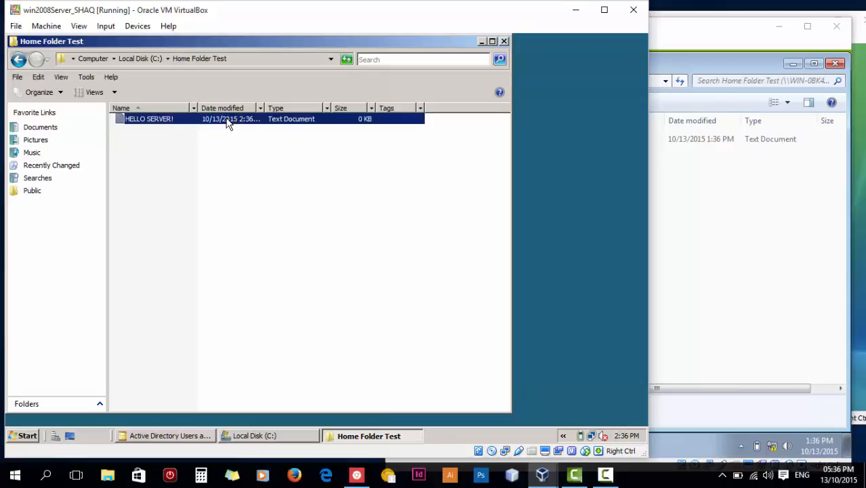